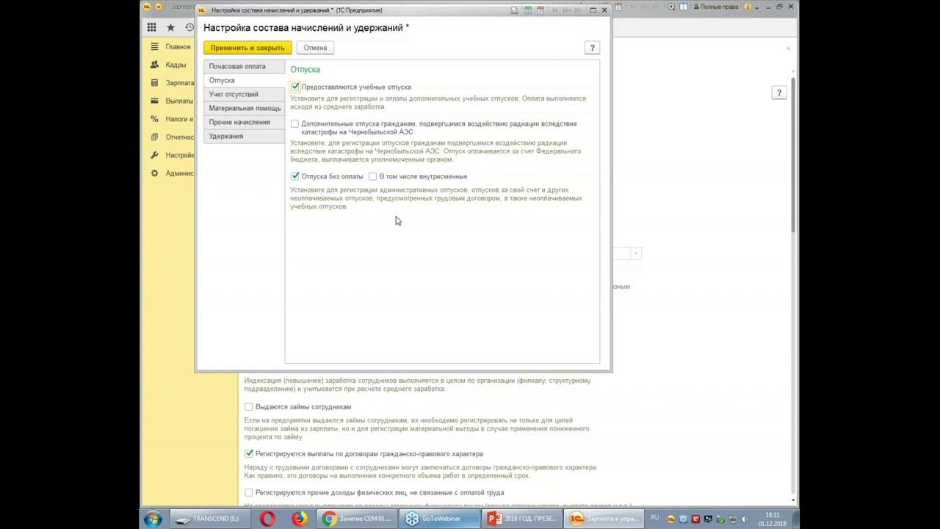
Step: Review the absence, material aid, other accruals and deductions settings, save the accrual and deduction changes, and close the open settings pages
left_click(221, 99)
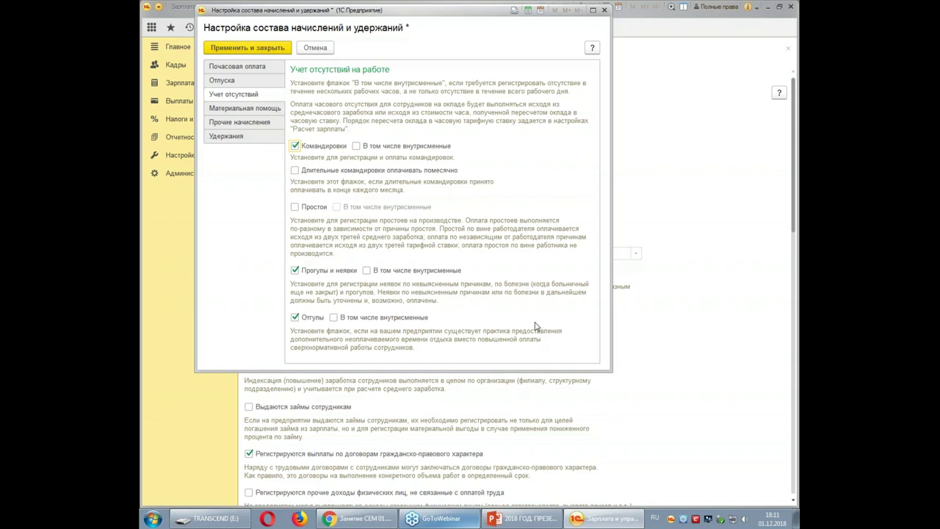
left_click(240, 111)
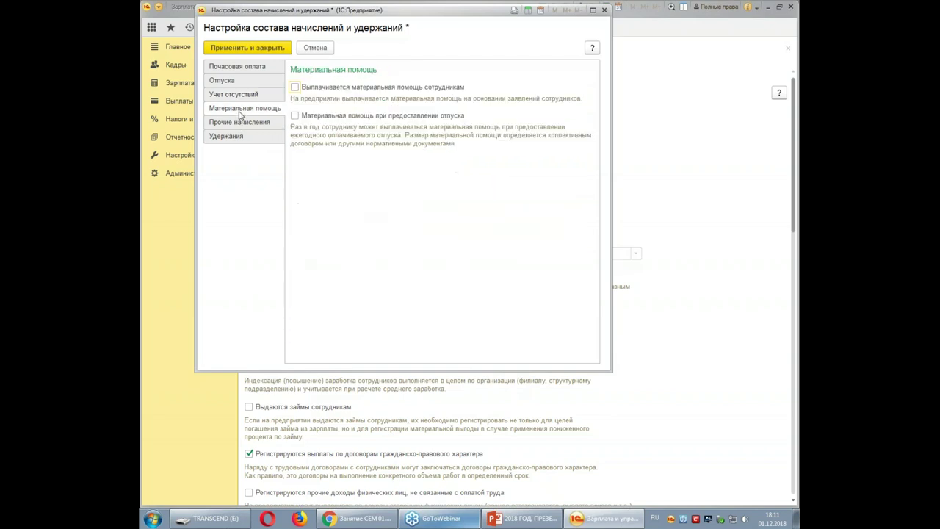
left_click(230, 123)
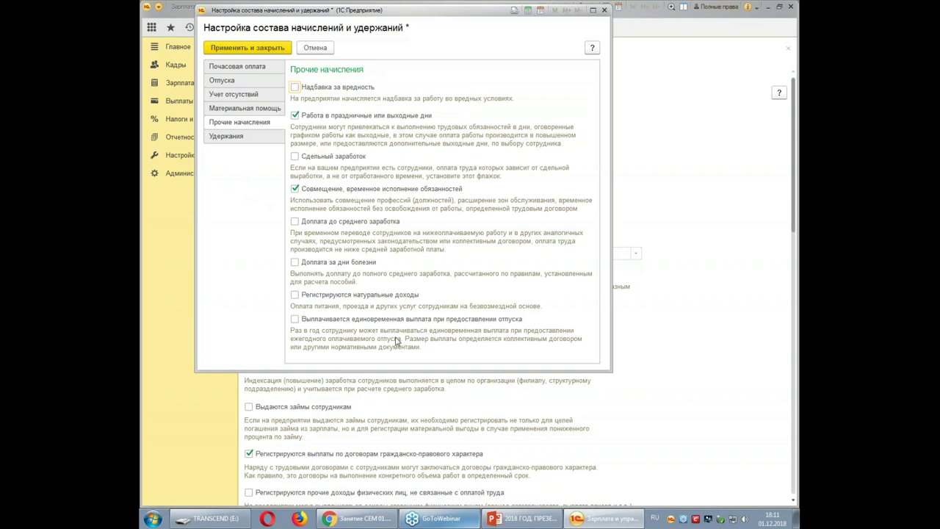
left_click(227, 137)
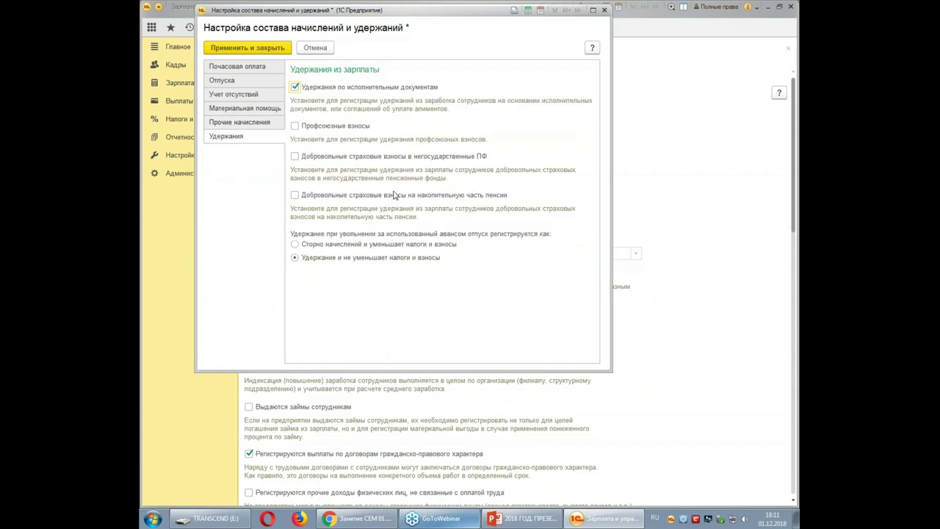
left_click(604, 11)
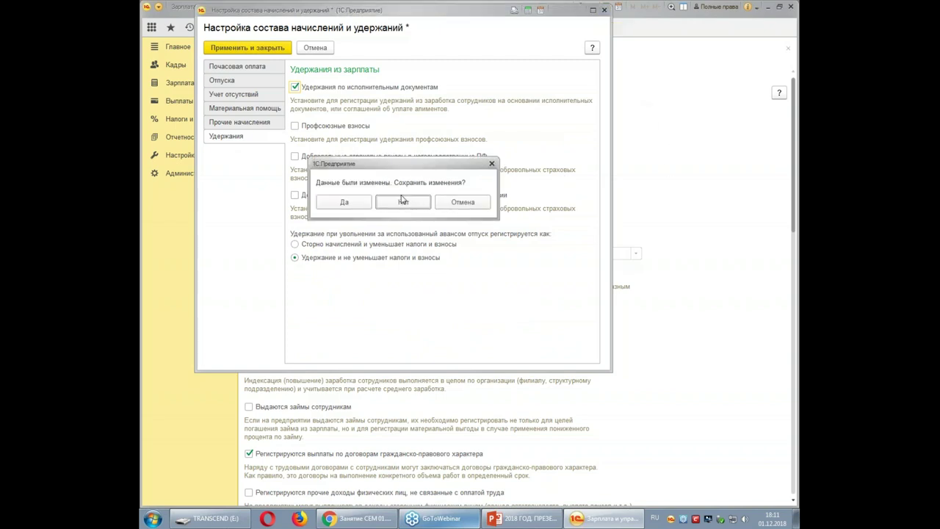
left_click(351, 205)
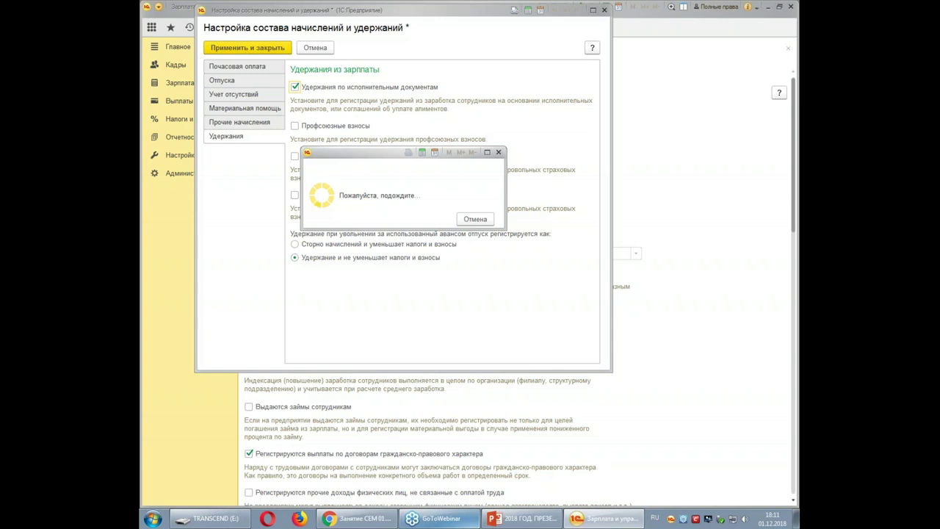
left_click(788, 49)
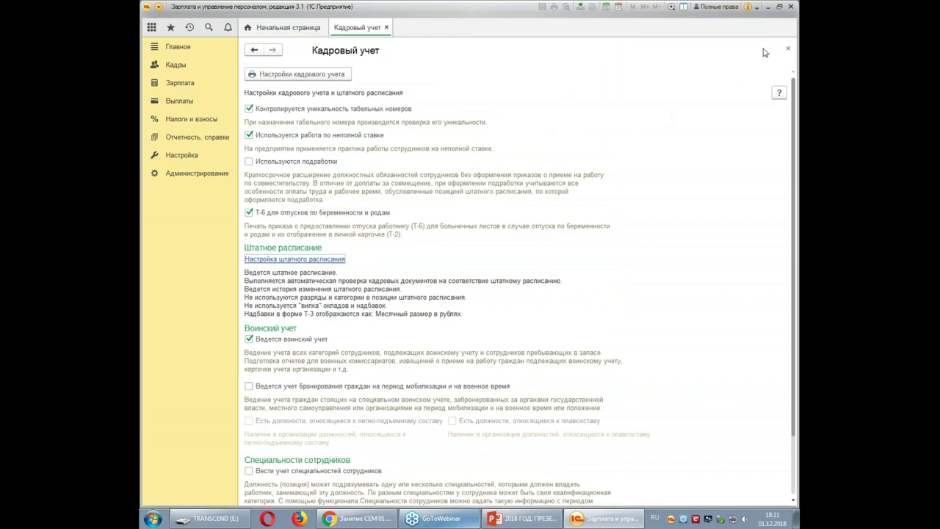
left_click(788, 49)
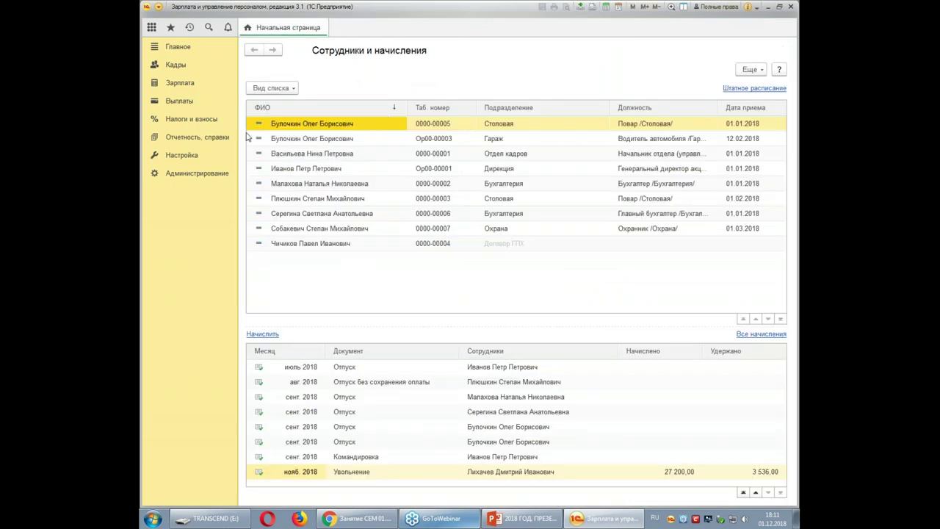
Step: Open the details of the organization Орион and review its main data, basic information, and addresses and phones
left_click(181, 157)
left_click(309, 261)
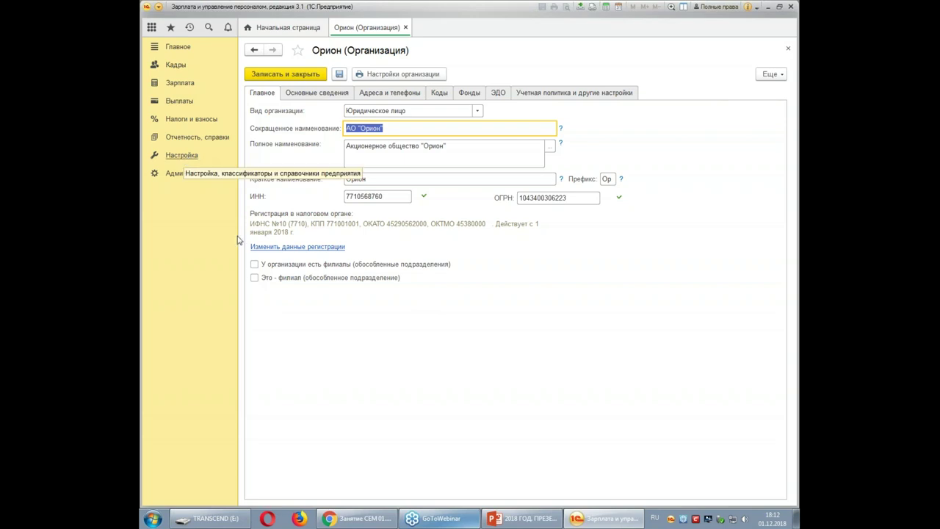
left_click(181, 155)
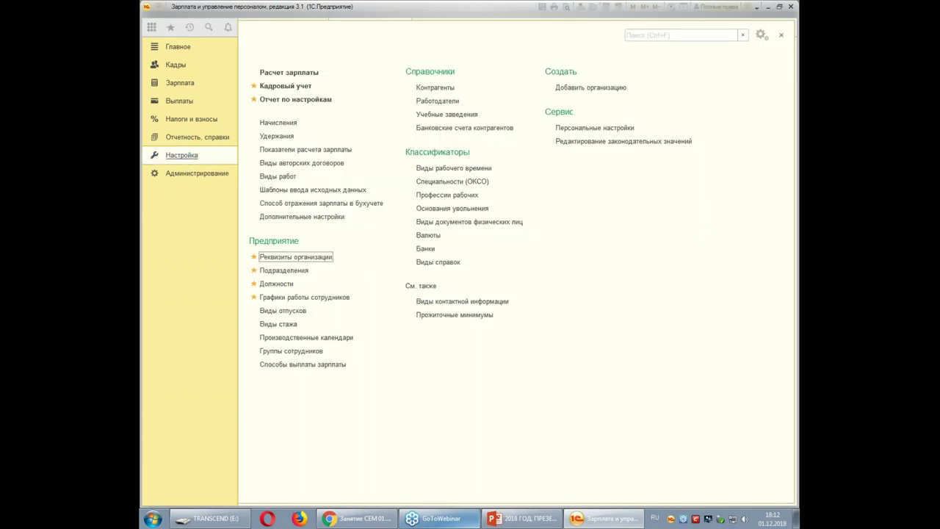
left_click(607, 88)
left_click(321, 258)
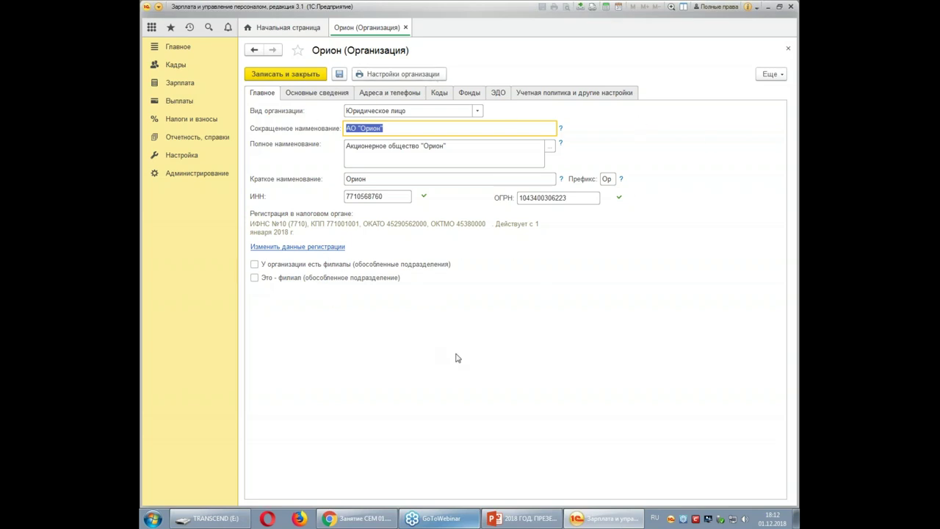
left_click(332, 95)
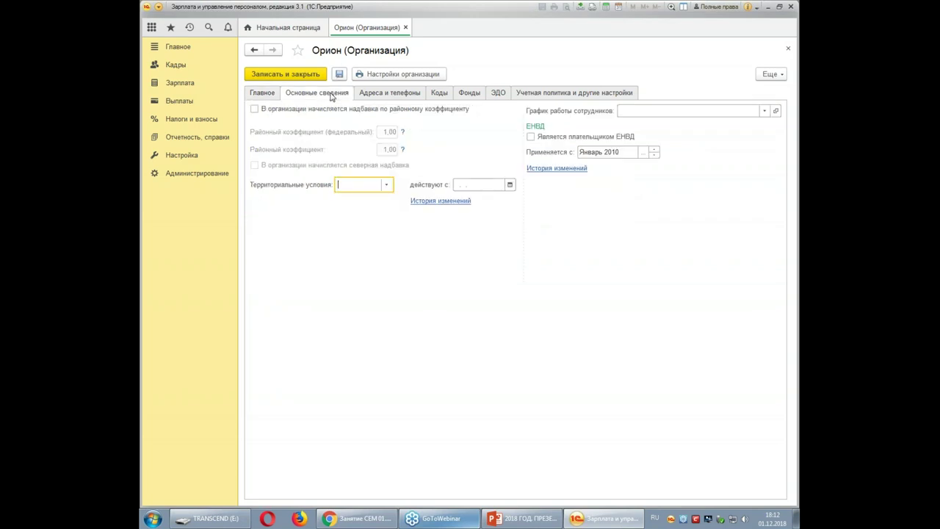
left_click(404, 96)
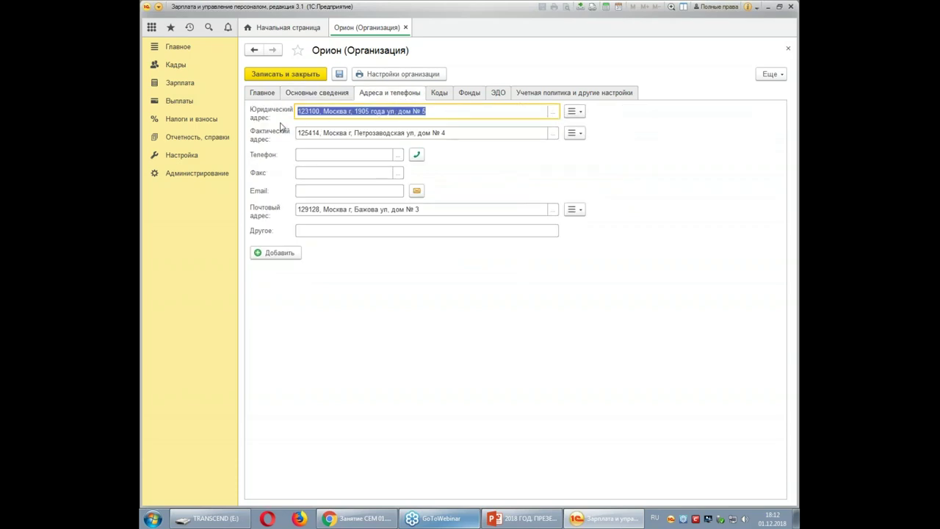
Step: Try choosing the city from the suggestions in the organization's legal address, check the detailed locality form, and discard the address changes
left_click(554, 114)
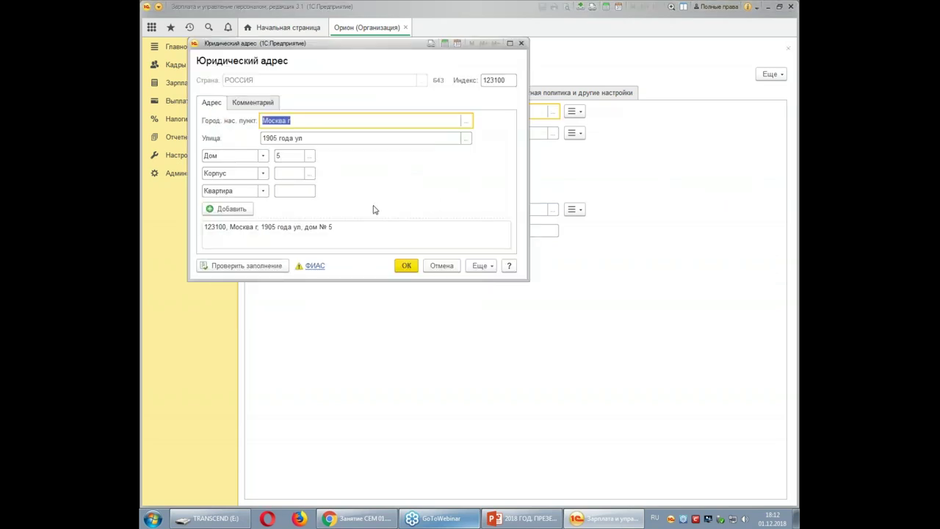
type("мос")
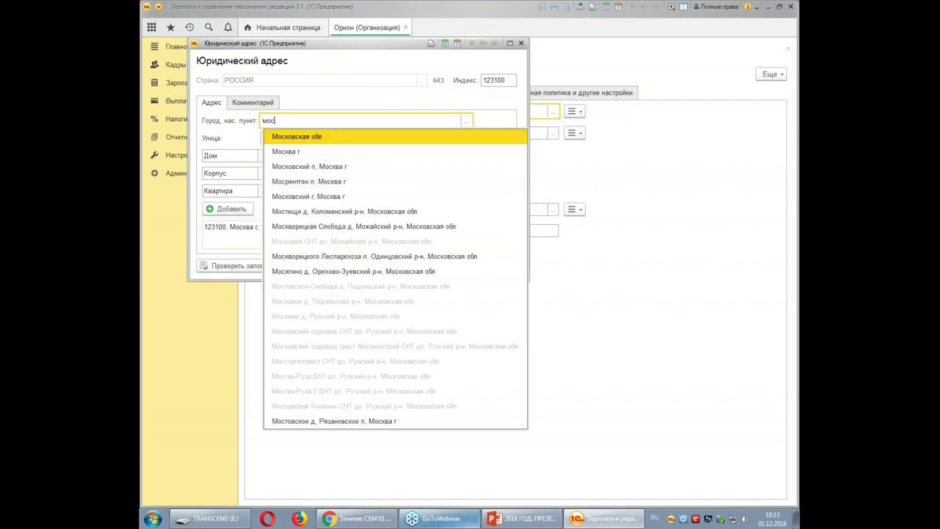
left_click(304, 152)
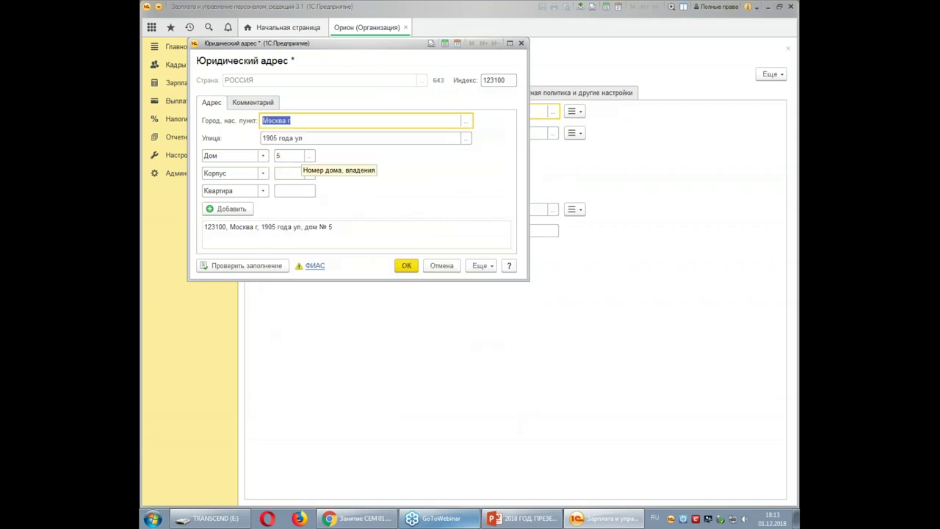
left_click(466, 122)
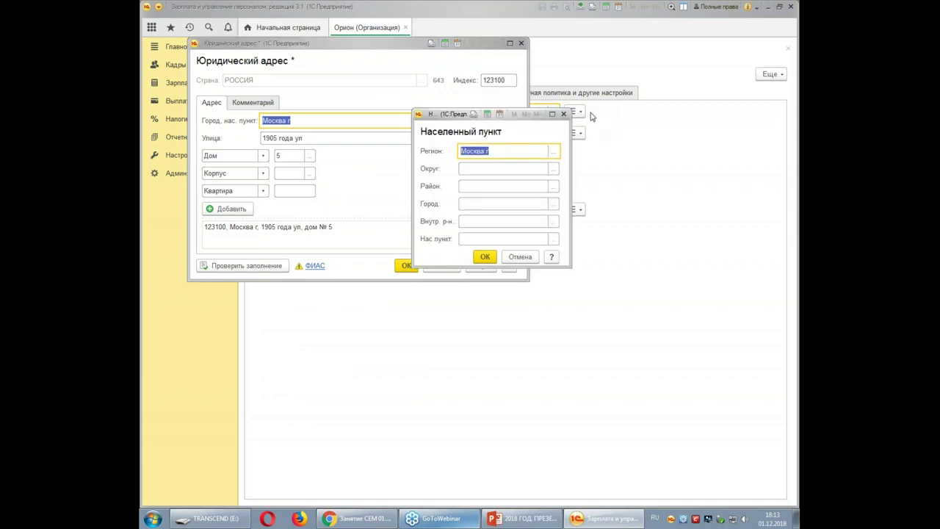
left_click(563, 114)
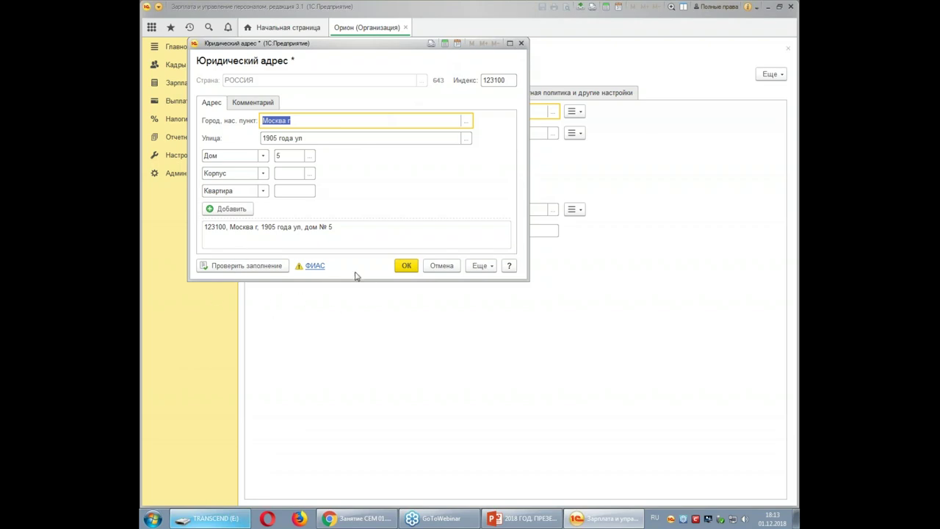
left_click(521, 43)
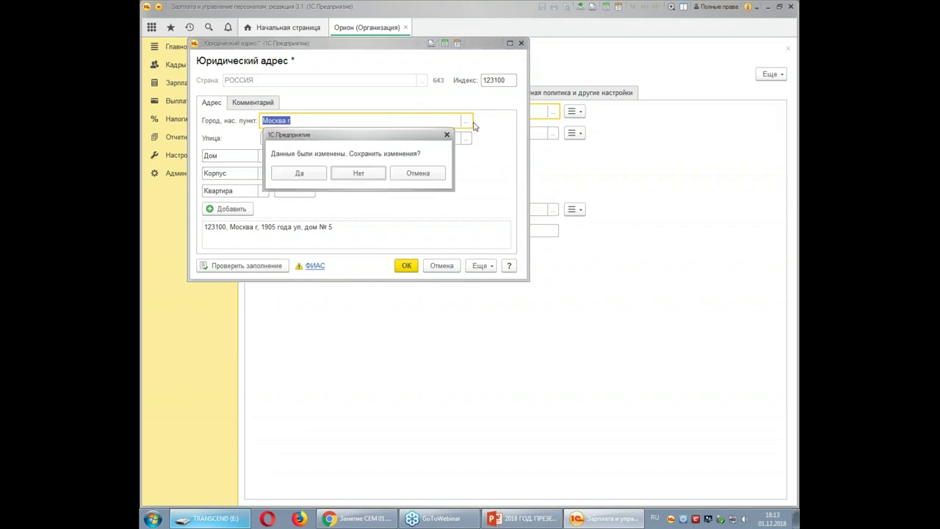
left_click(358, 174)
Step: Review the organization's classification codes, pension and social insurance fund data, electronic document exchange, and accounting policy sections
left_click(439, 93)
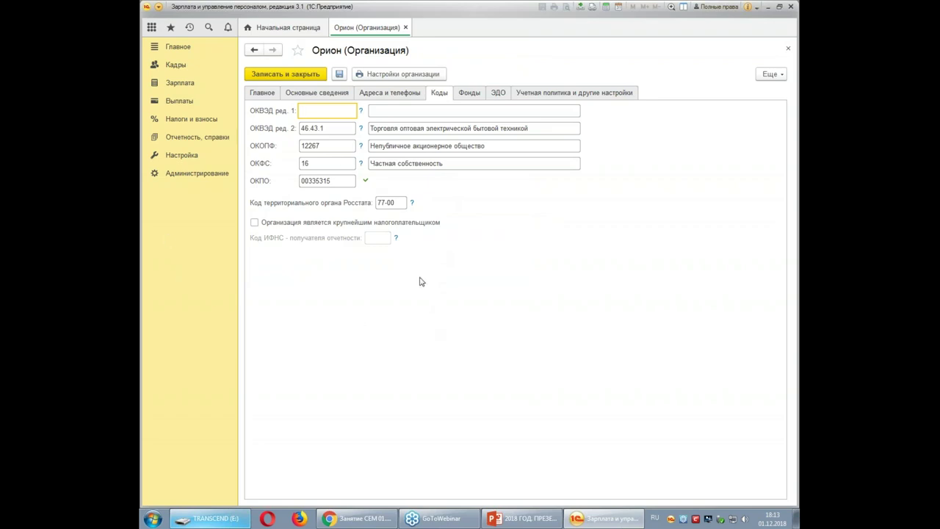
left_click(470, 93)
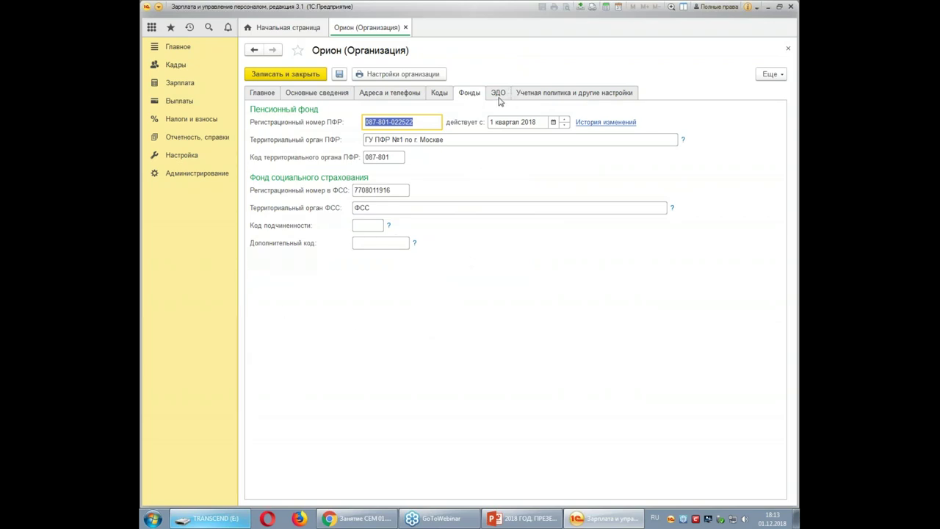
left_click(499, 95)
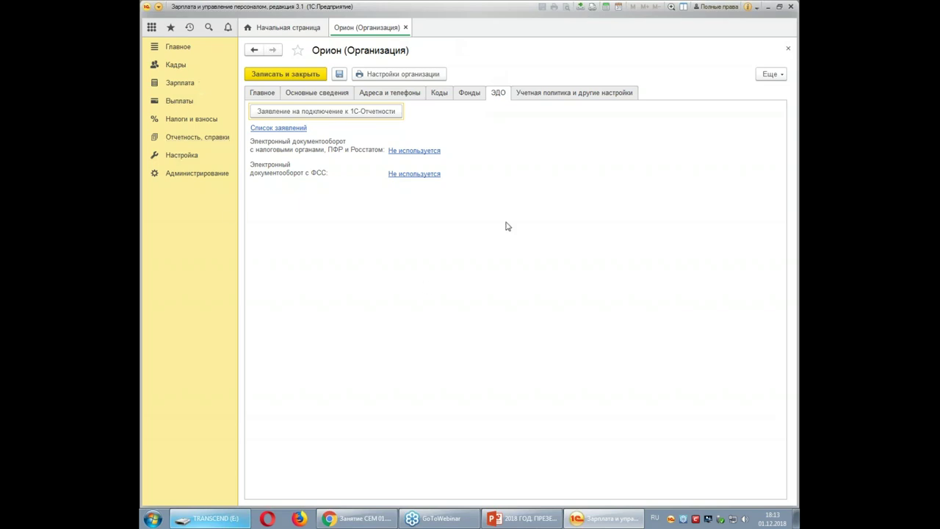
left_click(570, 97)
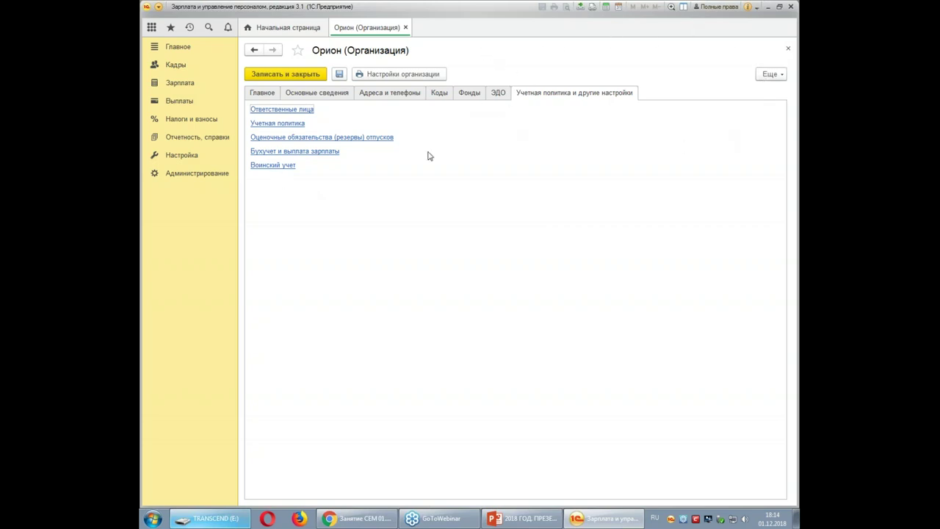
Step: Check the organization's responsible persons and their change history, and save and close the organization record
left_click(311, 112)
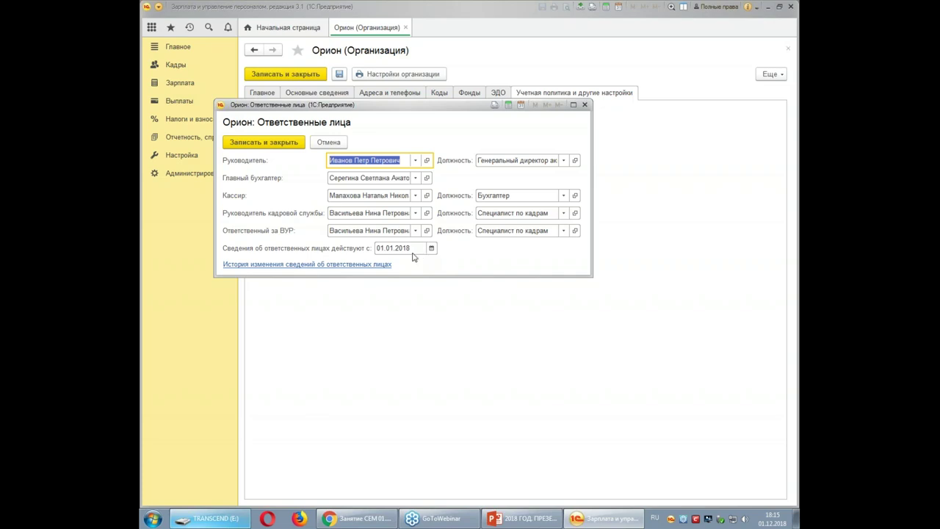
left_click(298, 265)
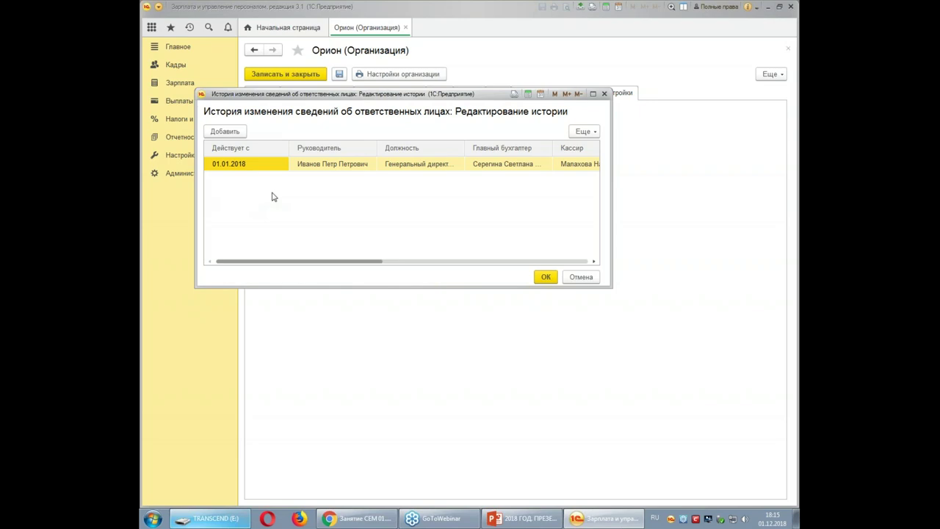
left_click(546, 277)
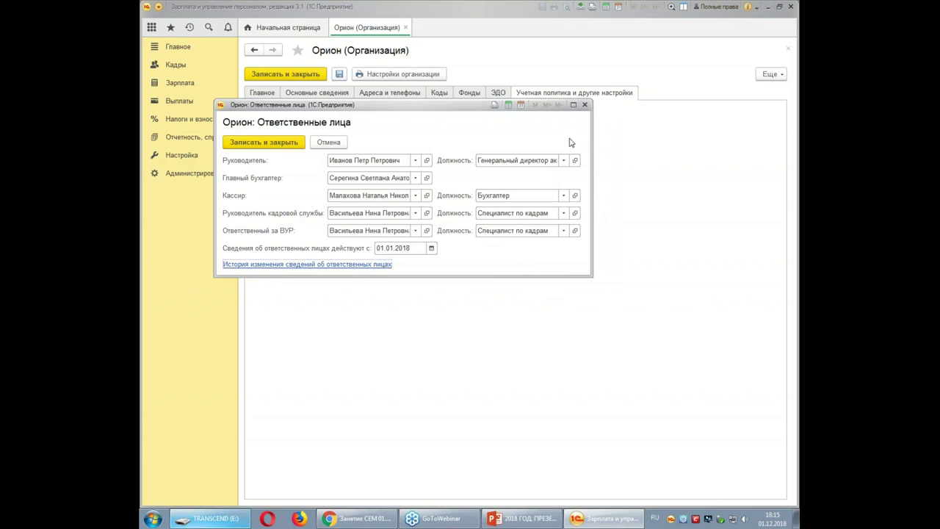
left_click(585, 105)
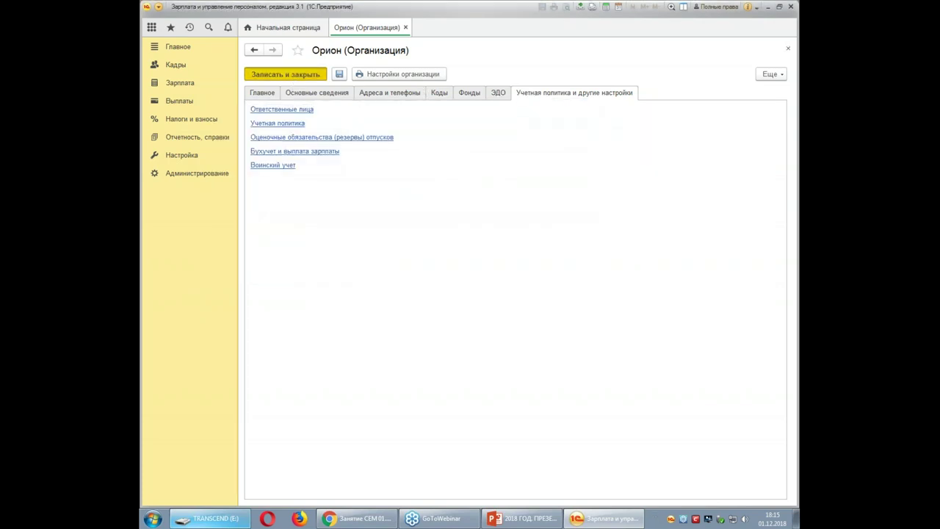
left_click(286, 75)
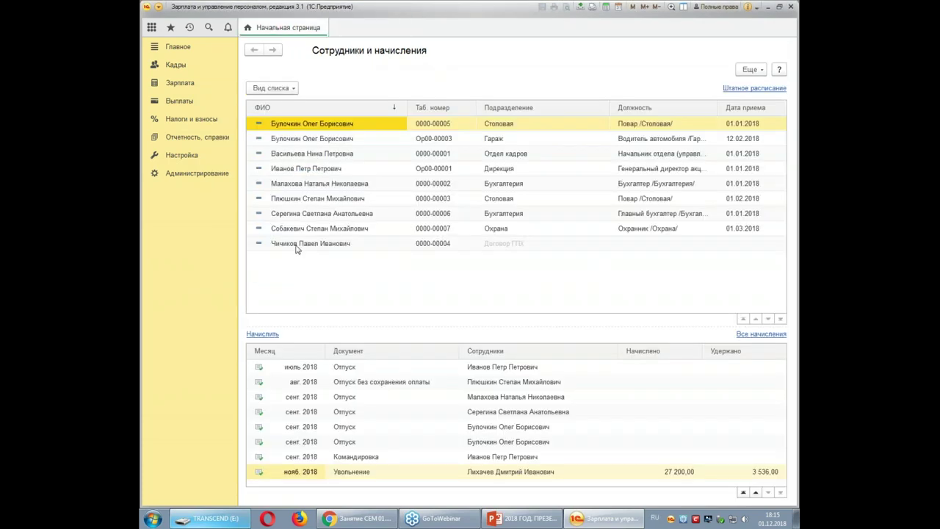
Step: Open the list of departments, turn on the display of new departments, and close the list
left_click(174, 157)
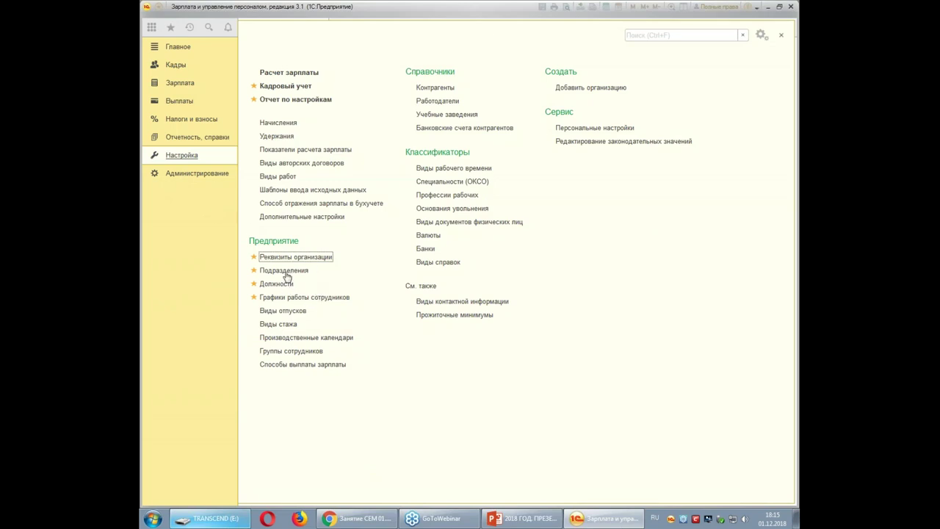
left_click(285, 271)
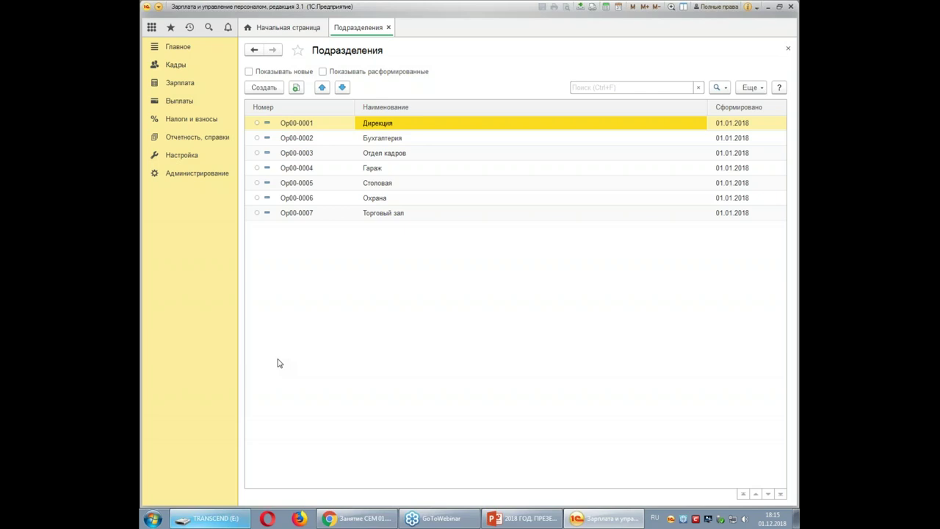
left_click(249, 71)
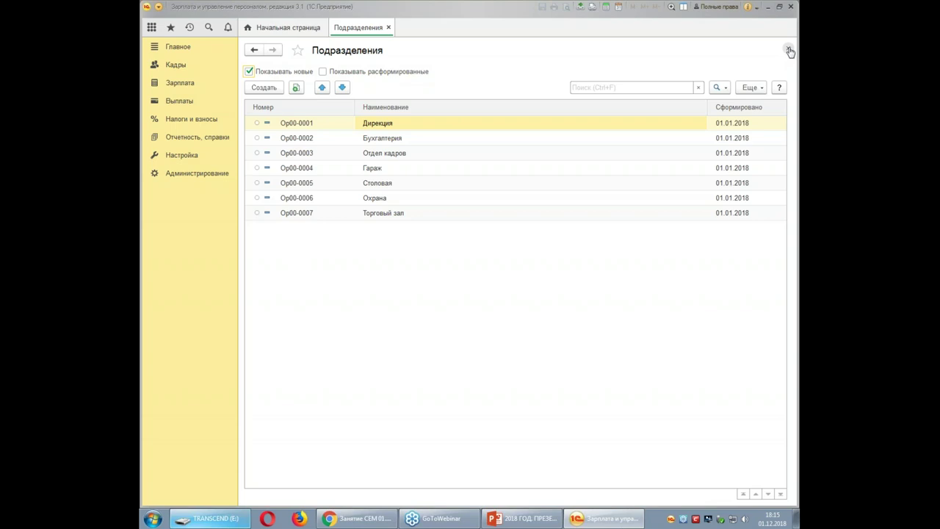
left_click(249, 73)
left_click(249, 72)
key("space")
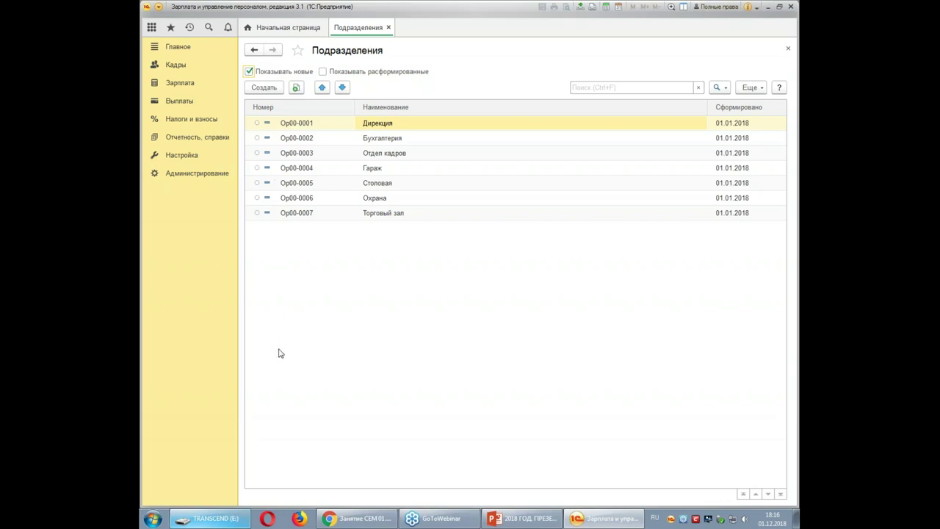
left_click(788, 49)
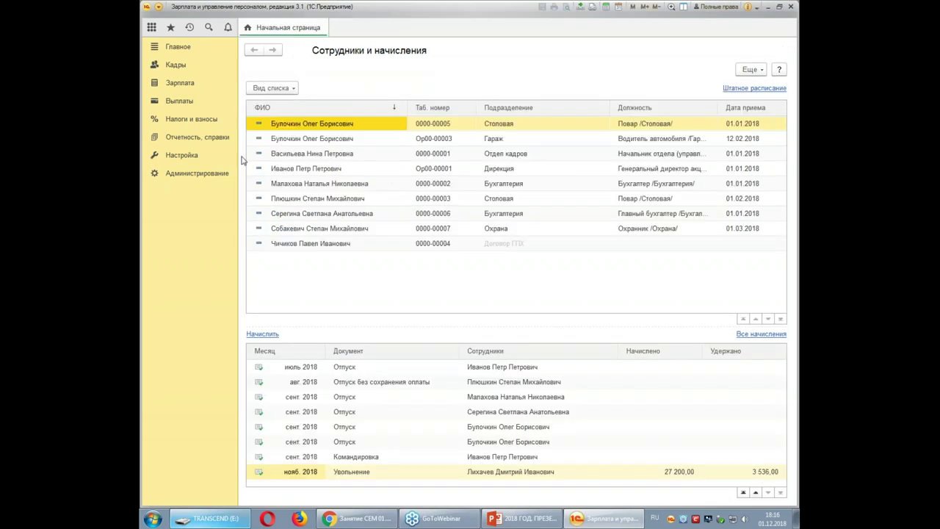
Step: Open the enterprise's list of job positions (Должности)
left_click(179, 155)
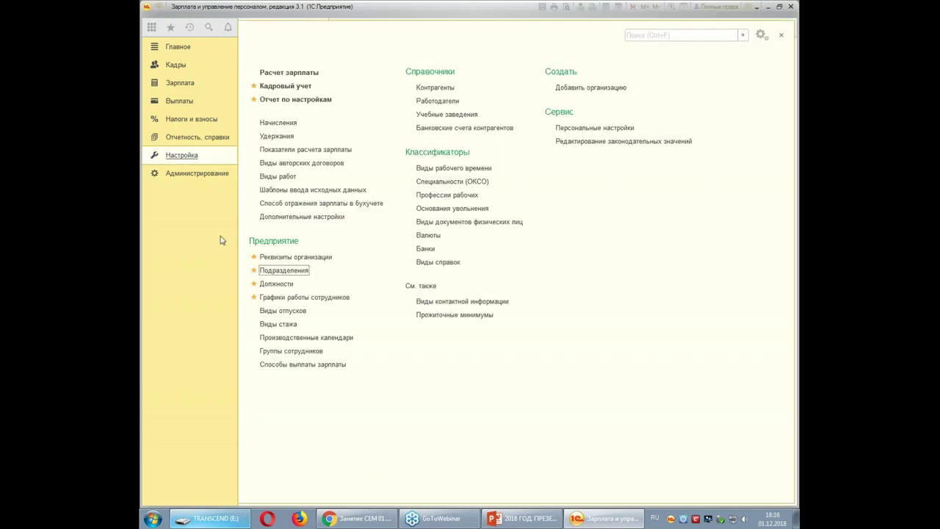
left_click(276, 283)
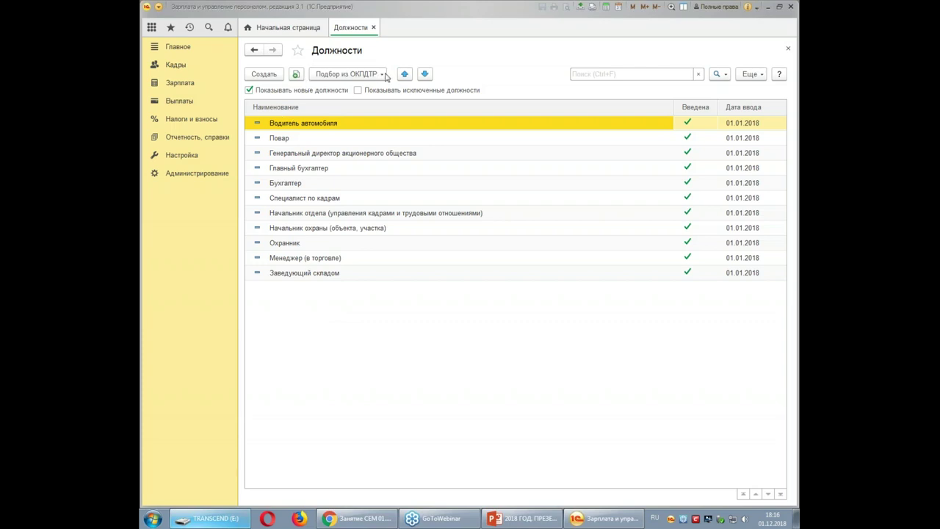
Step: Open the OKPDTR classifier of worker professions (Профессии рабочих) for adding positions and show it as a flat list
left_click(382, 76)
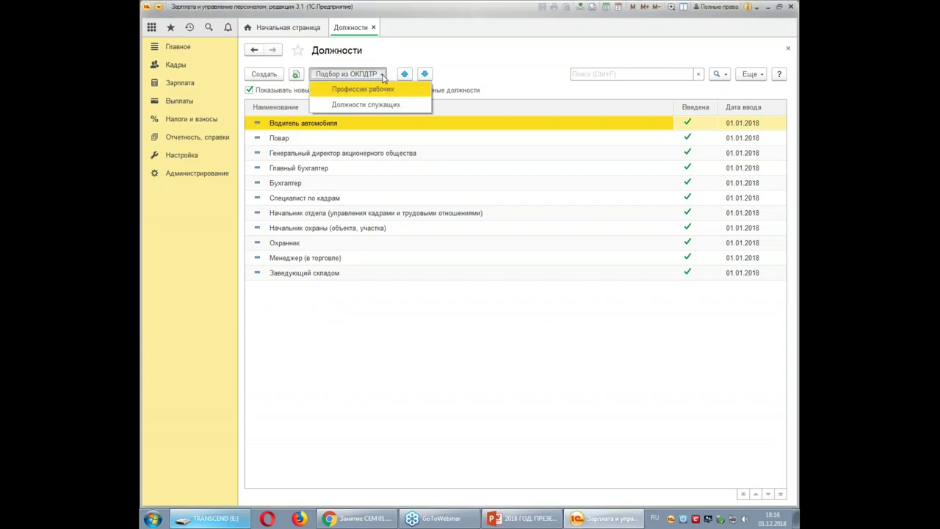
left_click(390, 93)
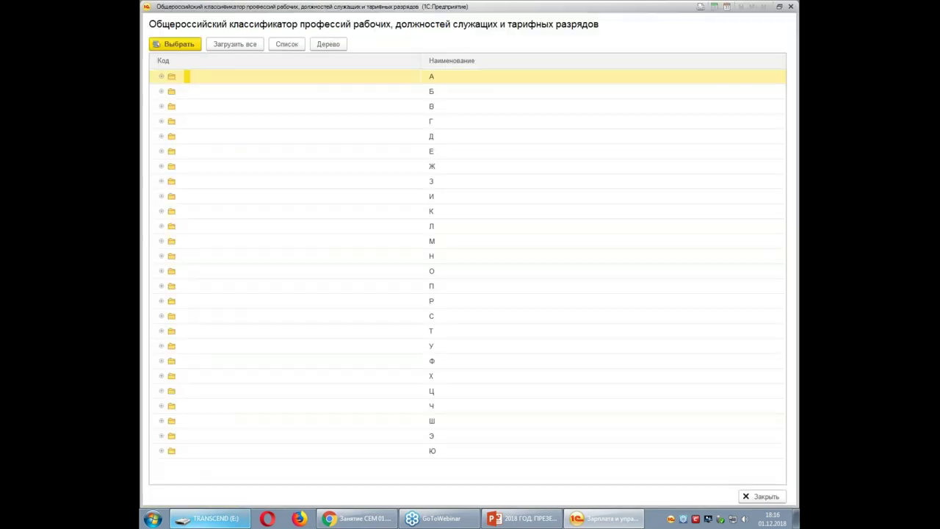
left_click(288, 45)
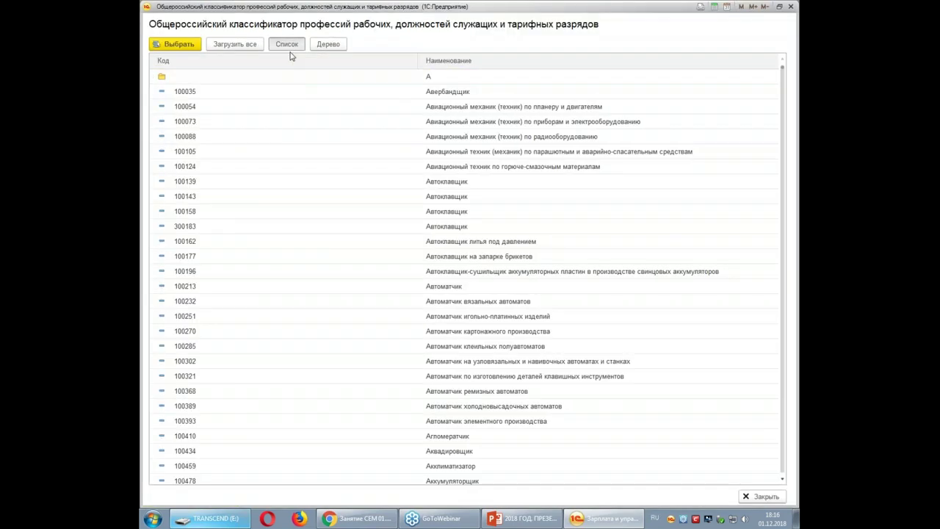
Step: Search the classifier for "авт", add the profession Автоматчик with code 100213 to the positions, and close the classifier
left_click(441, 95)
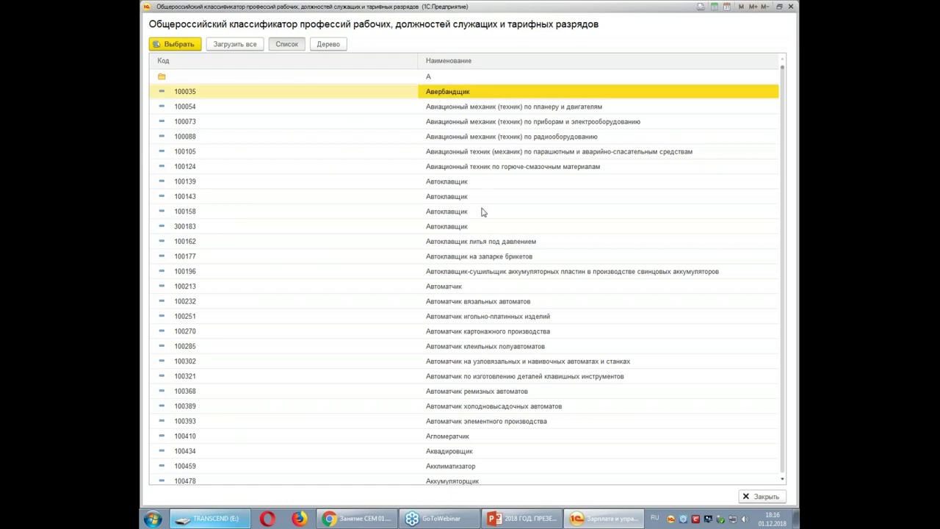
type("ав")
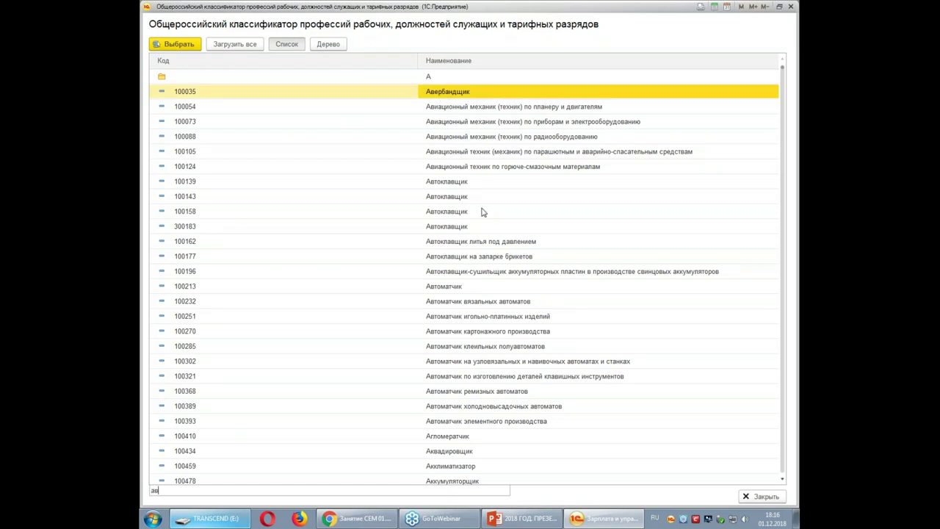
type("т")
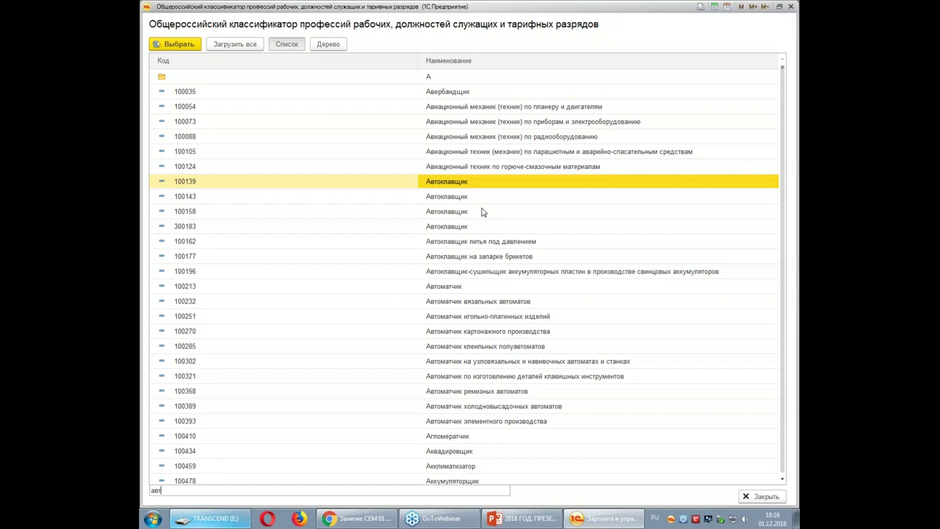
left_click(455, 288)
type("а")
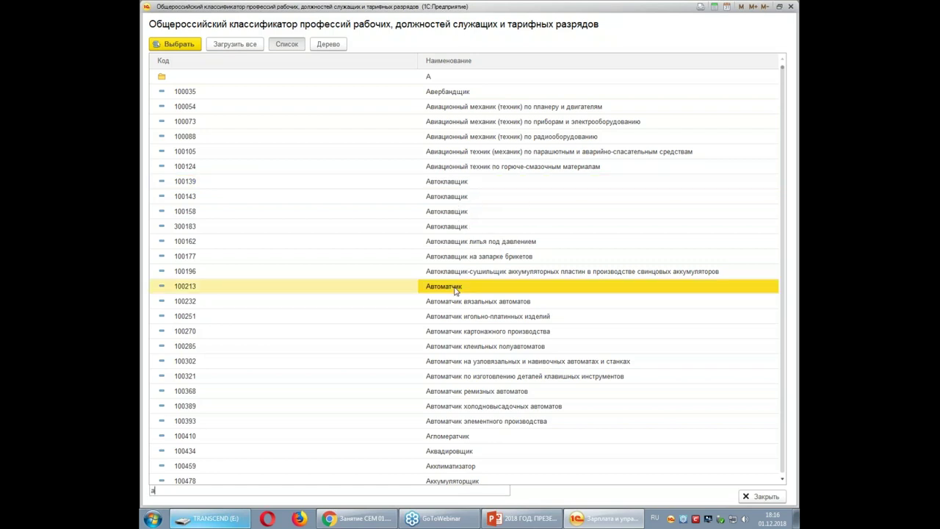
type("вто")
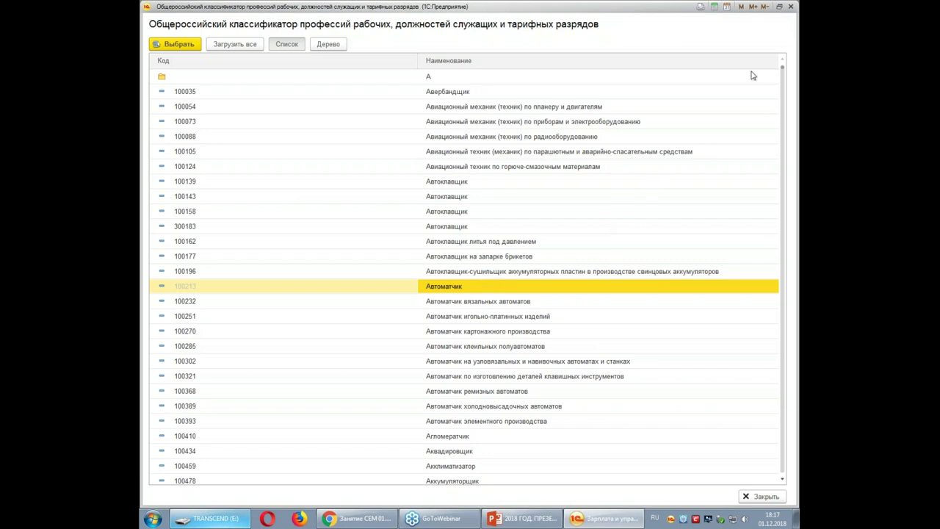
left_click(790, 8)
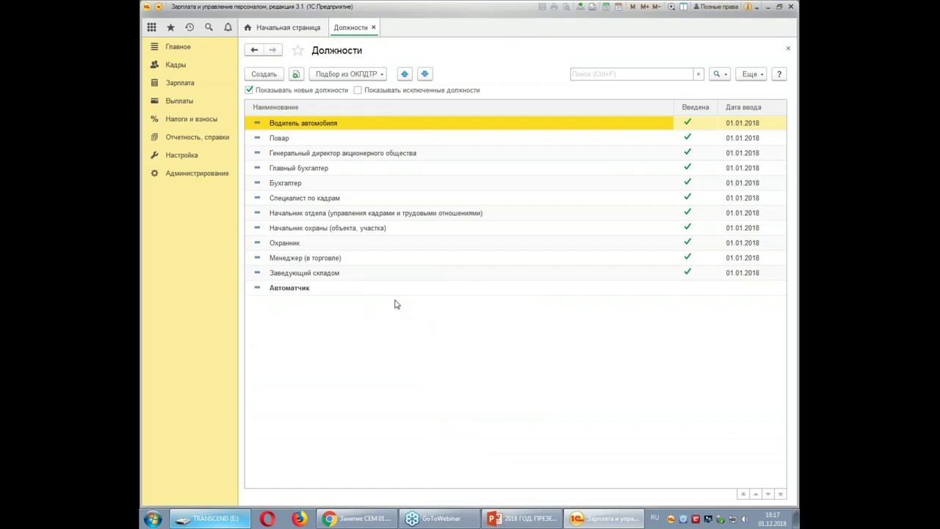
Step: Open the record of the new position Автоматчик, check its classifier data and staffing table mark, and close it
left_click(292, 292)
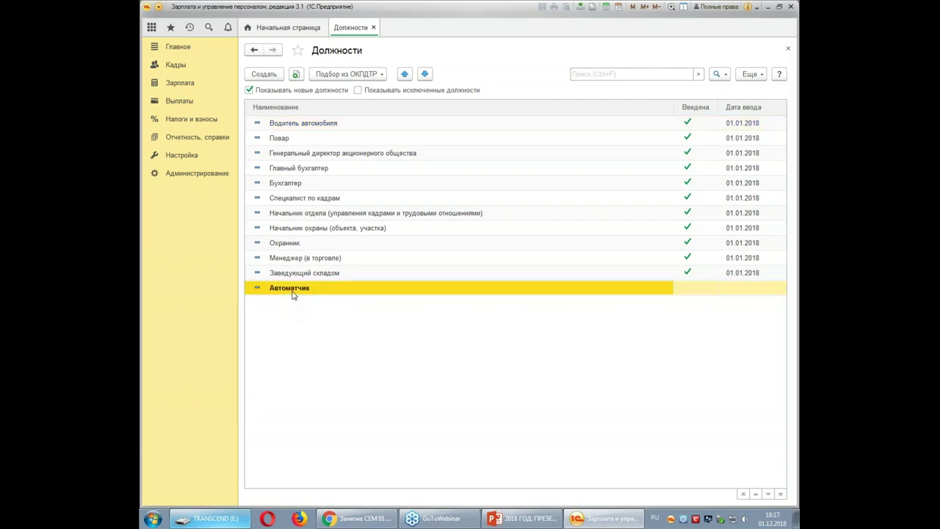
double_click(292, 292)
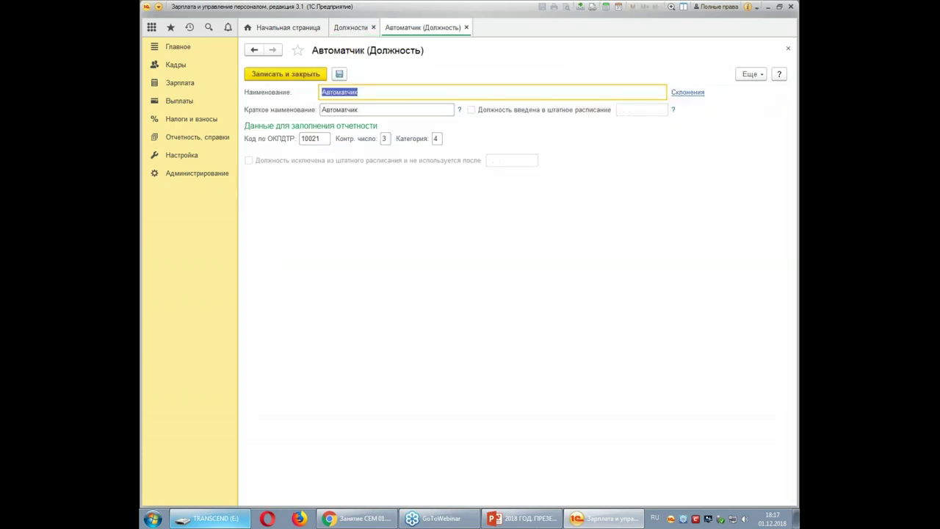
left_click(788, 48)
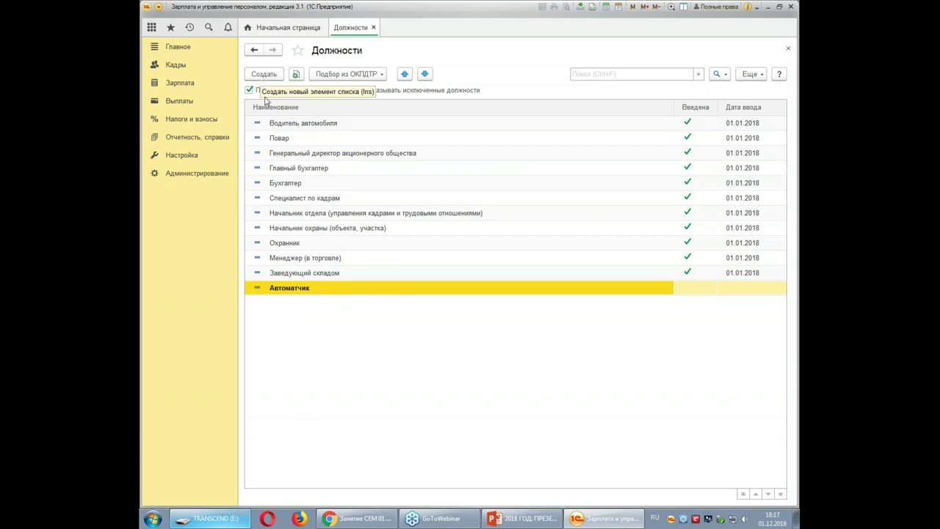
Step: Review the record of the position Заведующий складом, and close it along with the list of positions
left_click(310, 275)
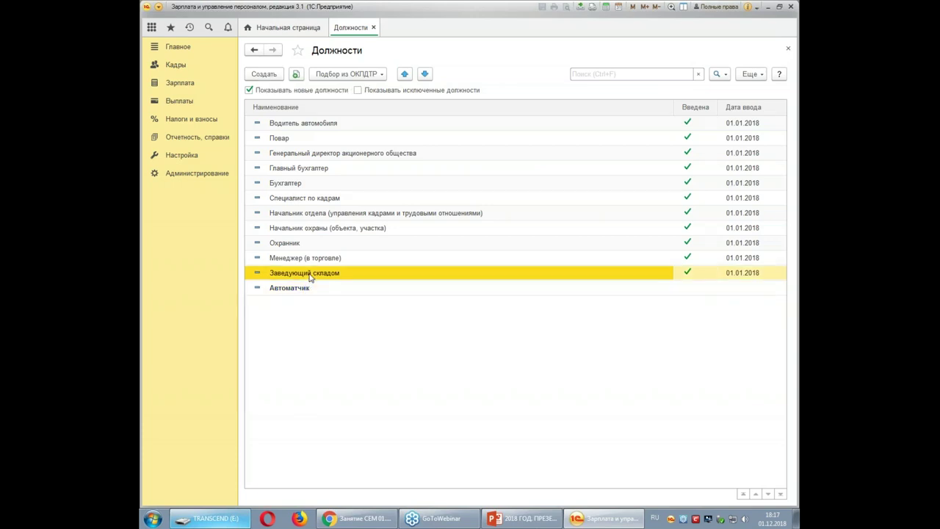
double_click(309, 276)
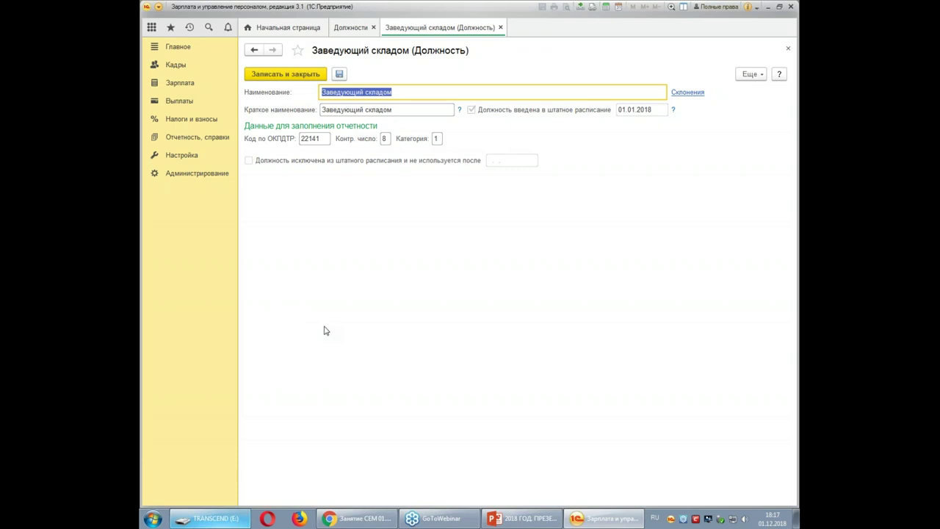
left_click(787, 49)
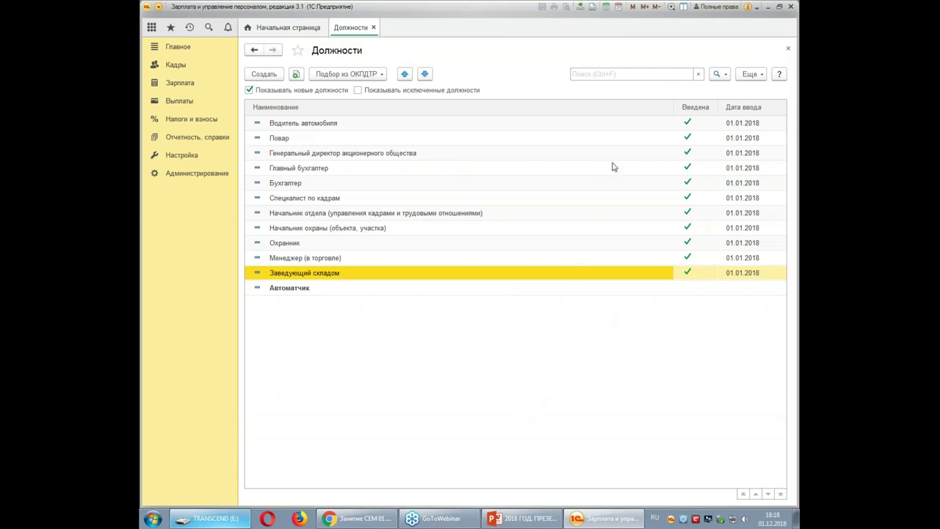
left_click(787, 50)
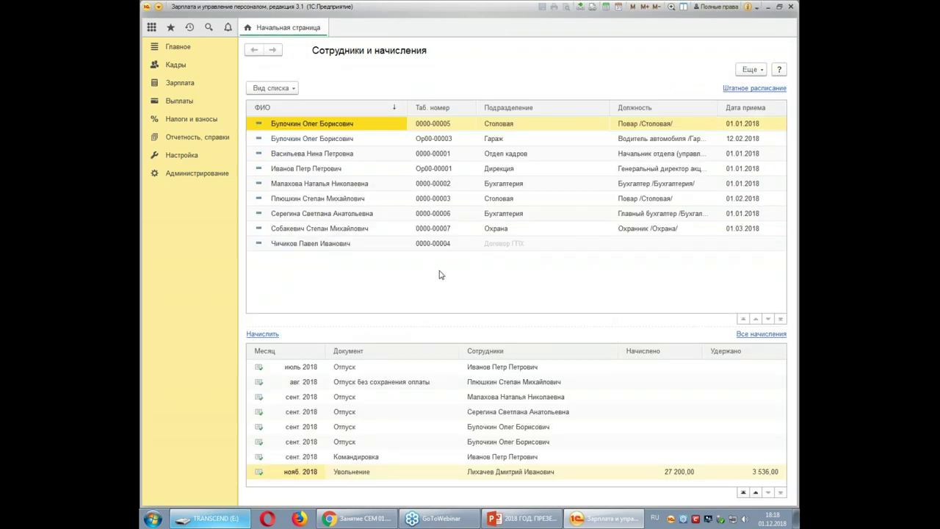
Step: Open the employee work schedules (Графики работы сотрудников) and the schedule Два через два (Менеджеры 2 смена)
left_click(183, 156)
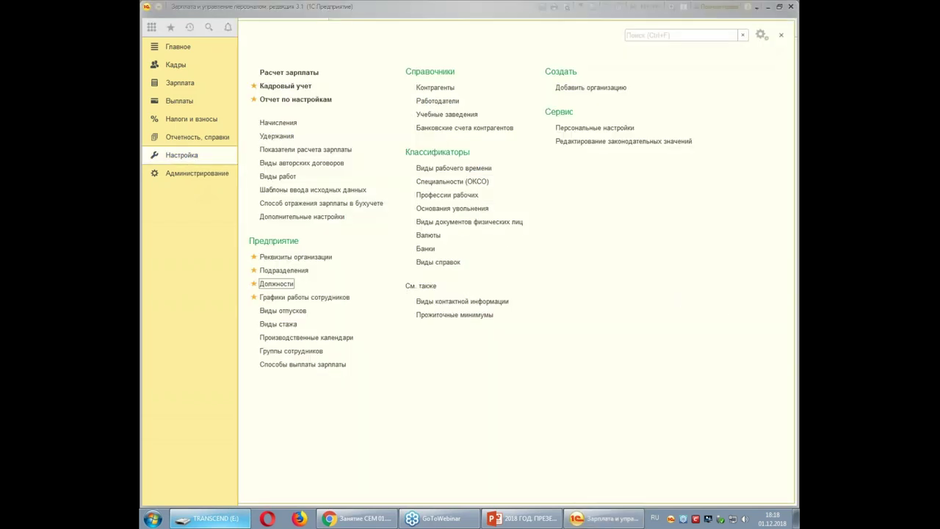
left_click(275, 298)
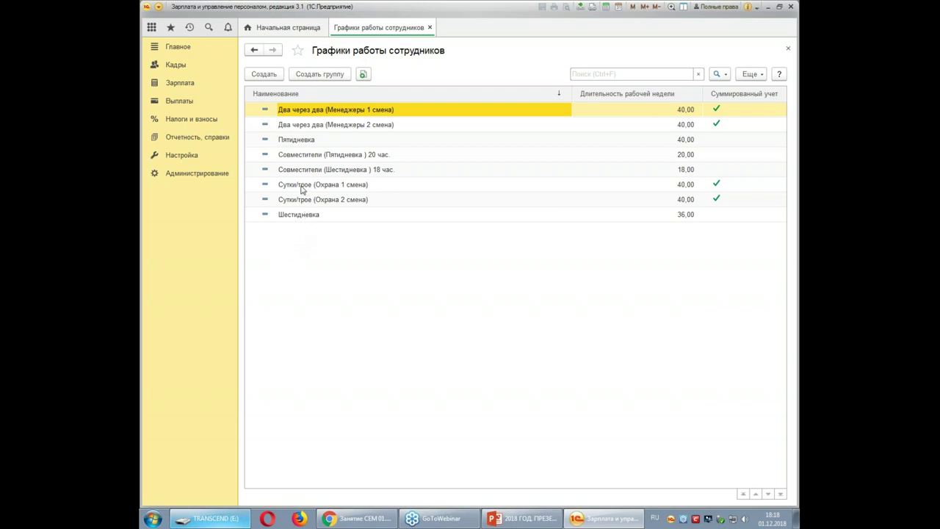
left_click(315, 127)
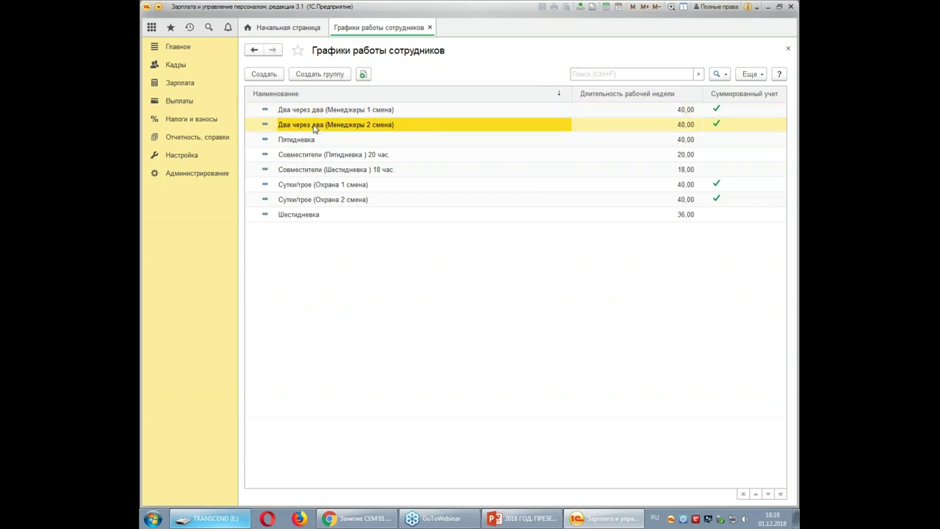
double_click(314, 126)
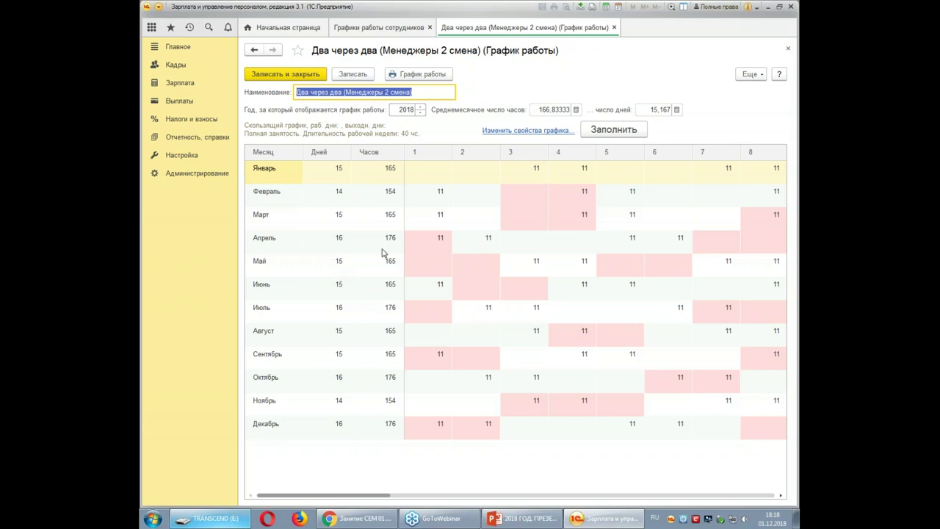
Step: Delete days 3 and 4 from the work cycle in the schedule's properties and apply the change
left_click(544, 132)
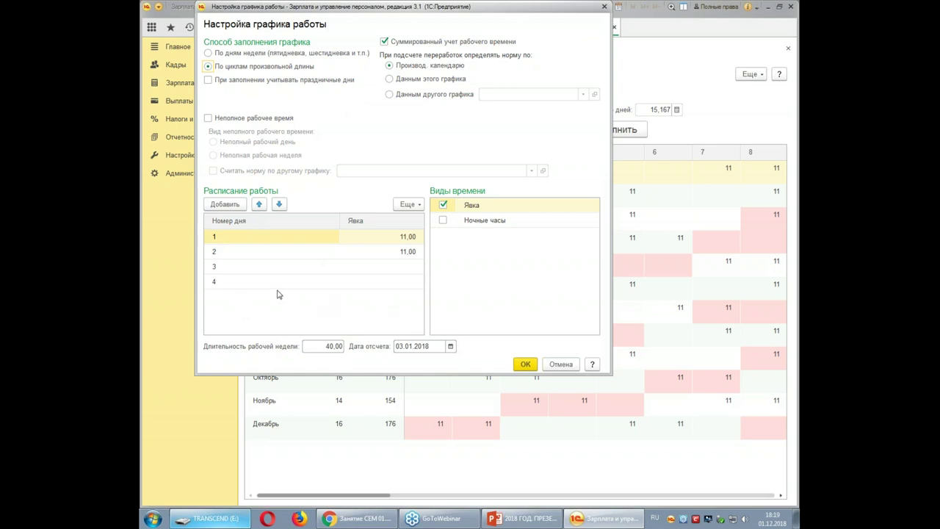
right_click(237, 265)
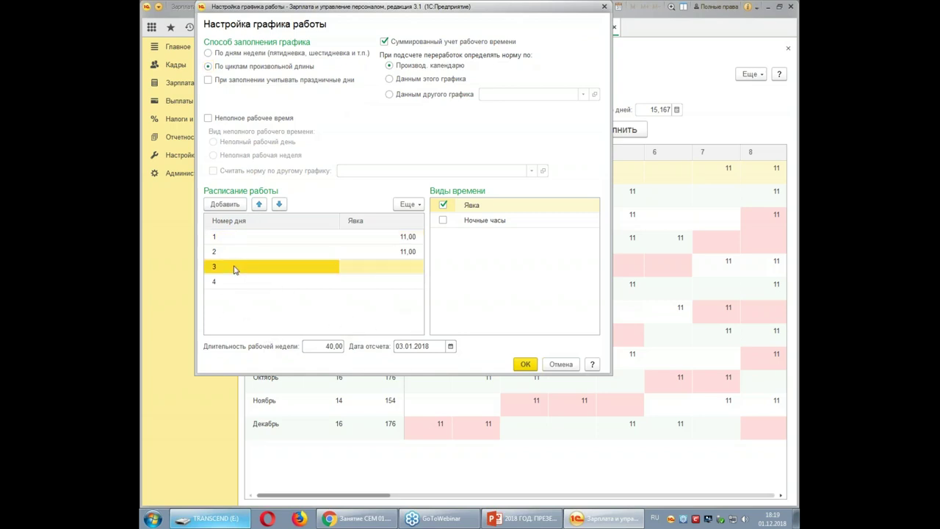
left_click(268, 290)
right_click(234, 267)
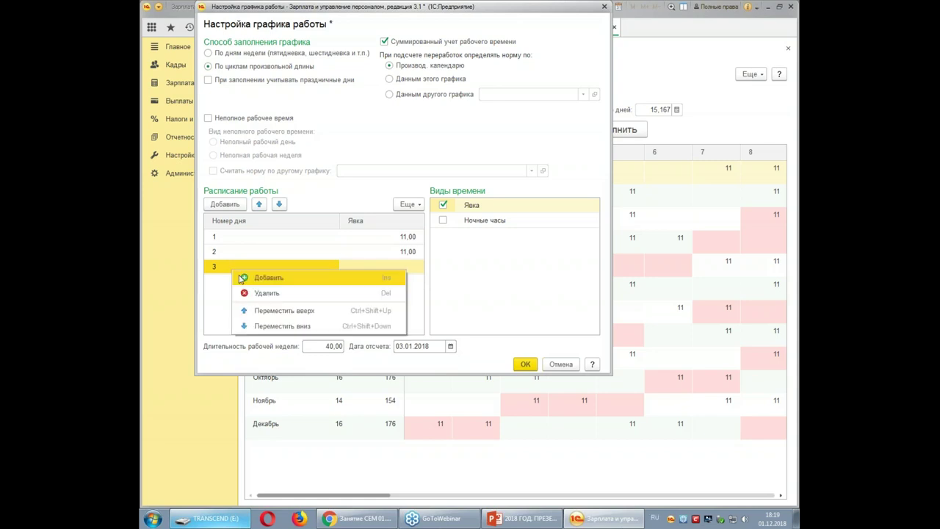
left_click(264, 290)
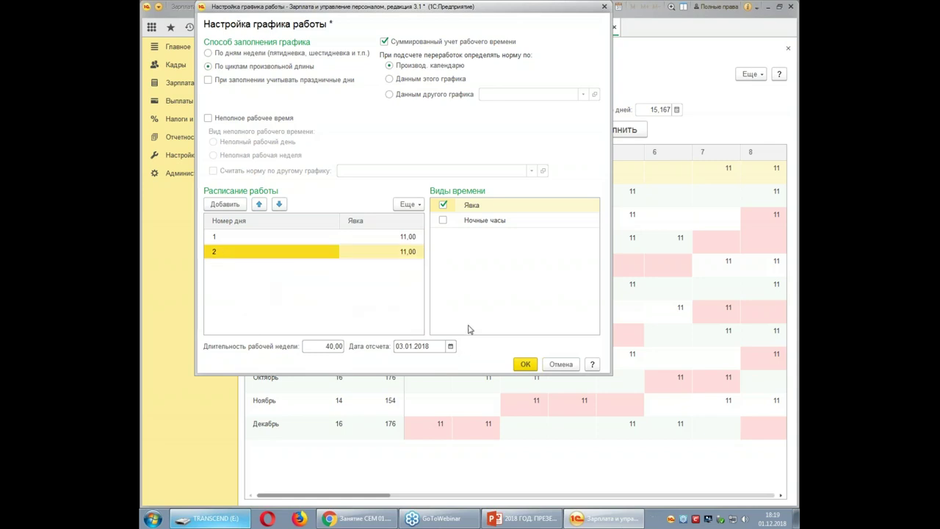
left_click(526, 364)
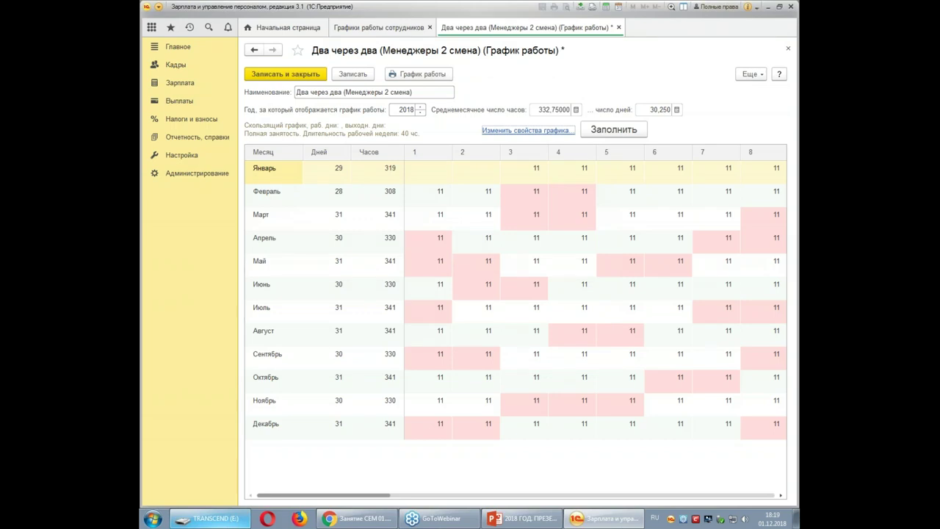
Step: Add days 3 and 4 without hours back to the schedule's work cycle and apply the change
left_click(527, 130)
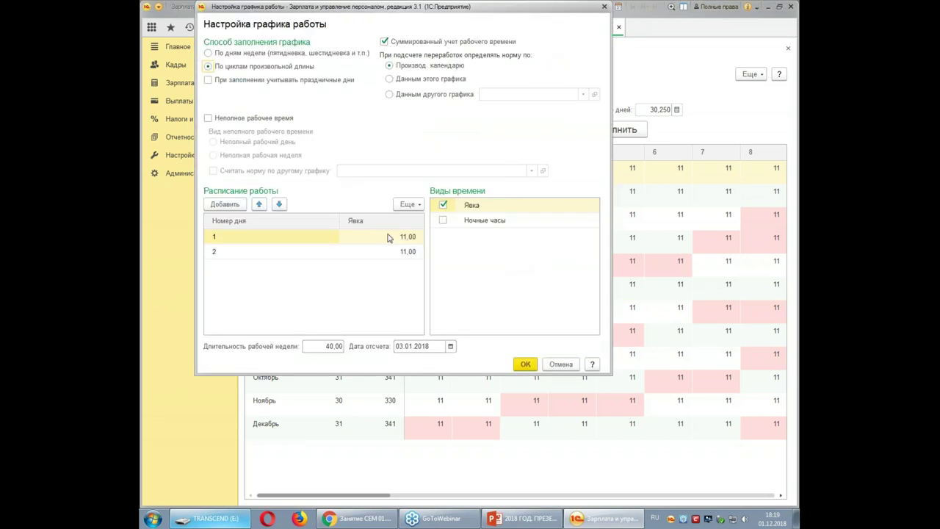
left_click(223, 205)
left_click(223, 204)
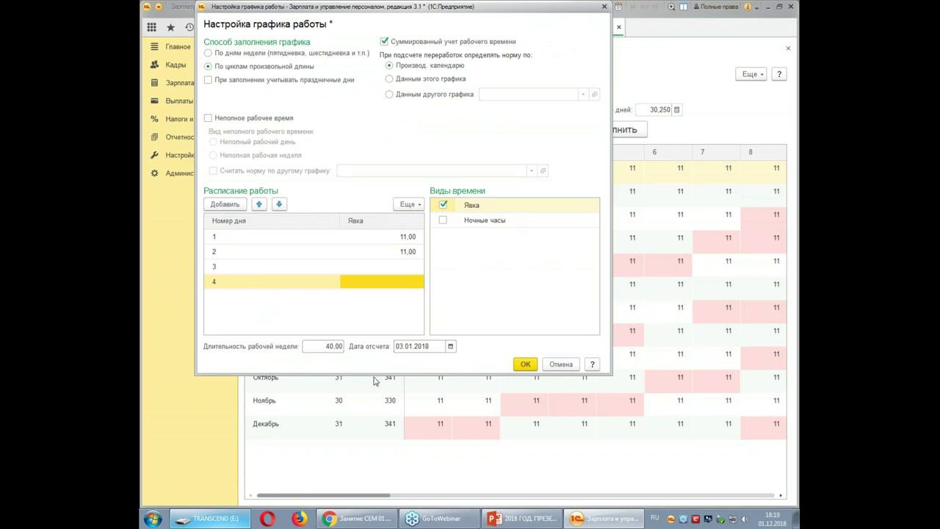
left_click(525, 365)
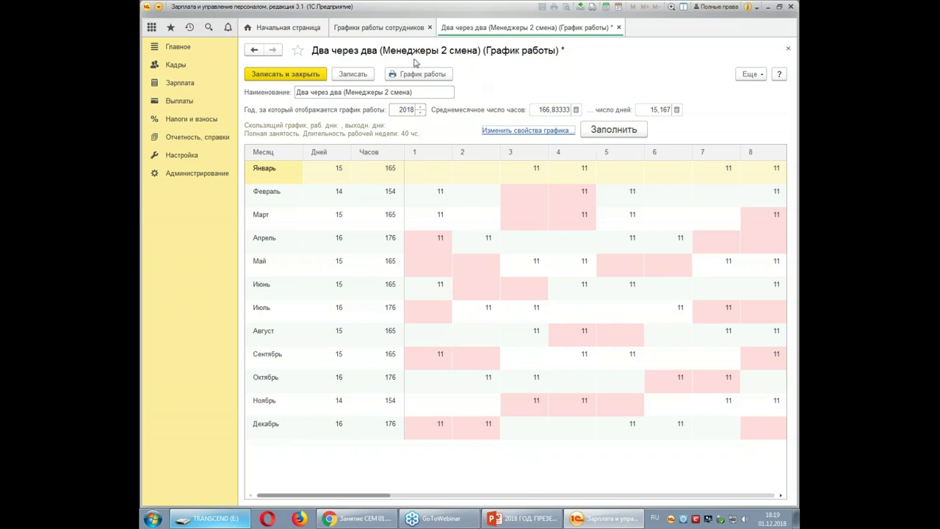
Step: View the printable form of the second-shift managers' schedule for 2018, and close the form and the schedule
left_click(438, 75)
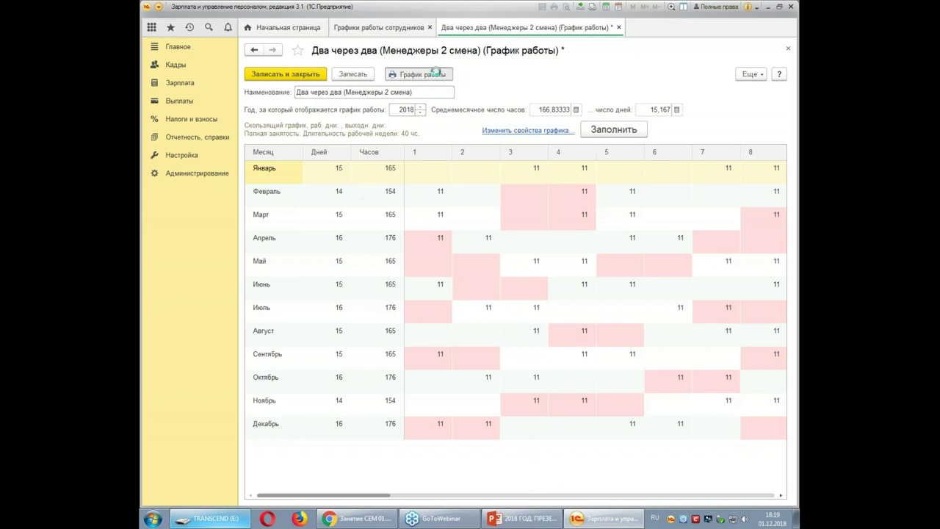
left_click(440, 277)
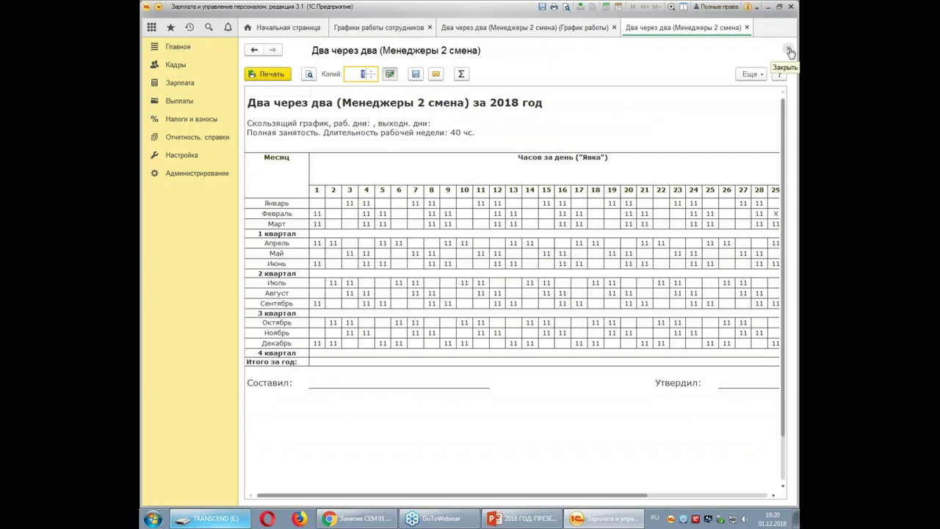
left_click(788, 49)
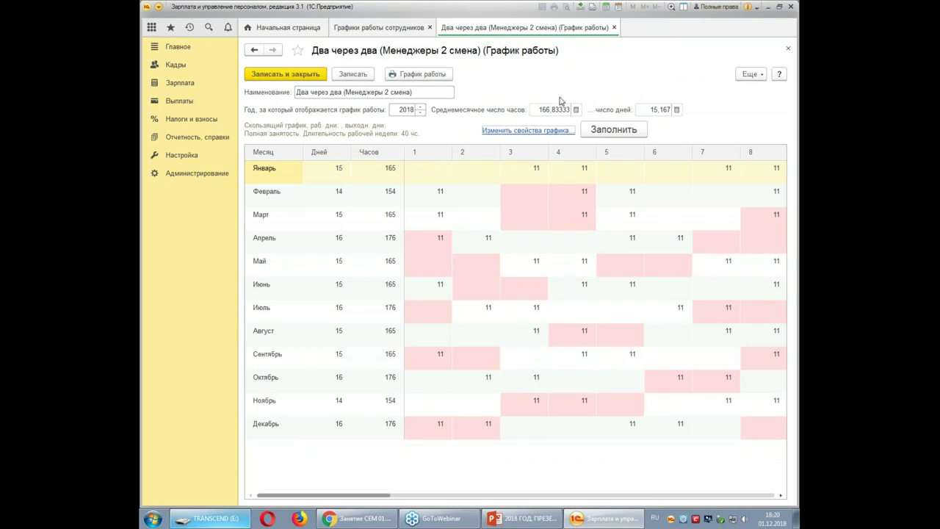
left_click(788, 49)
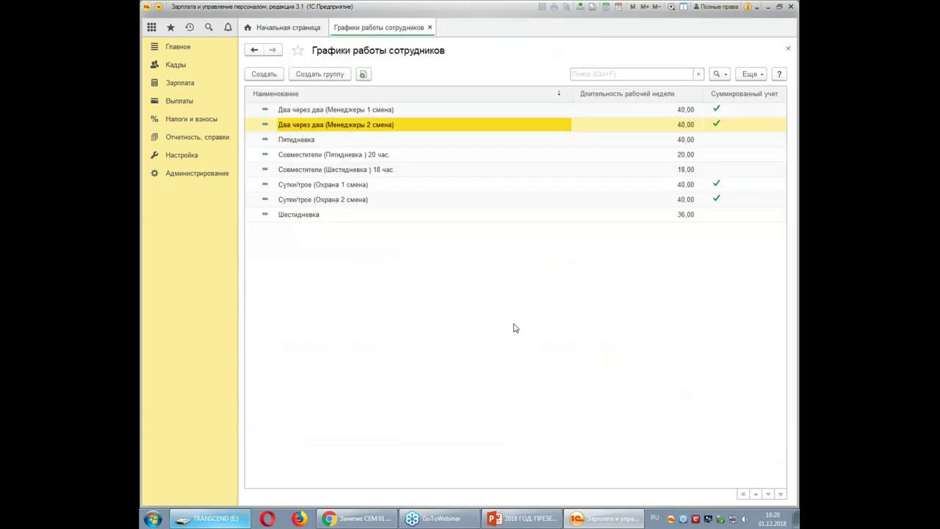
Step: Open the schedule Два через два (Менеджеры 1 смена) and display its schedule properties for review
left_click(328, 187)
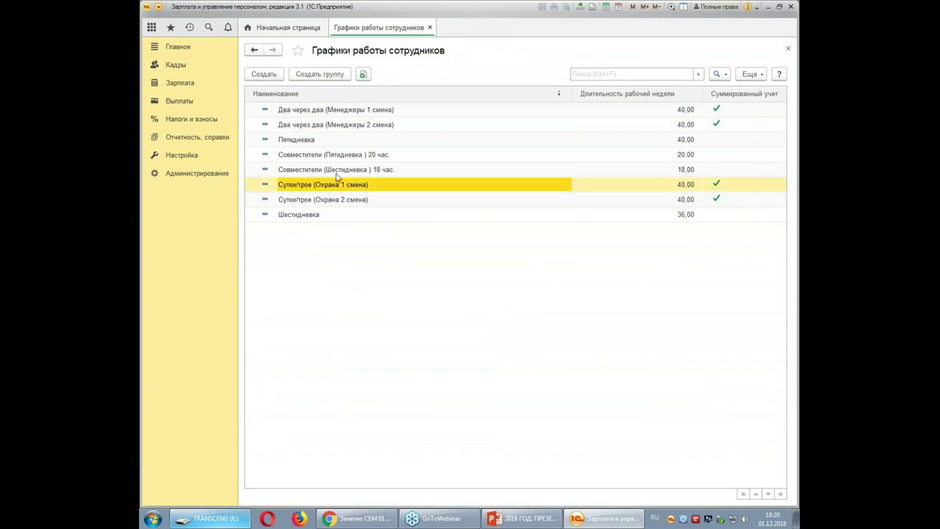
double_click(354, 111)
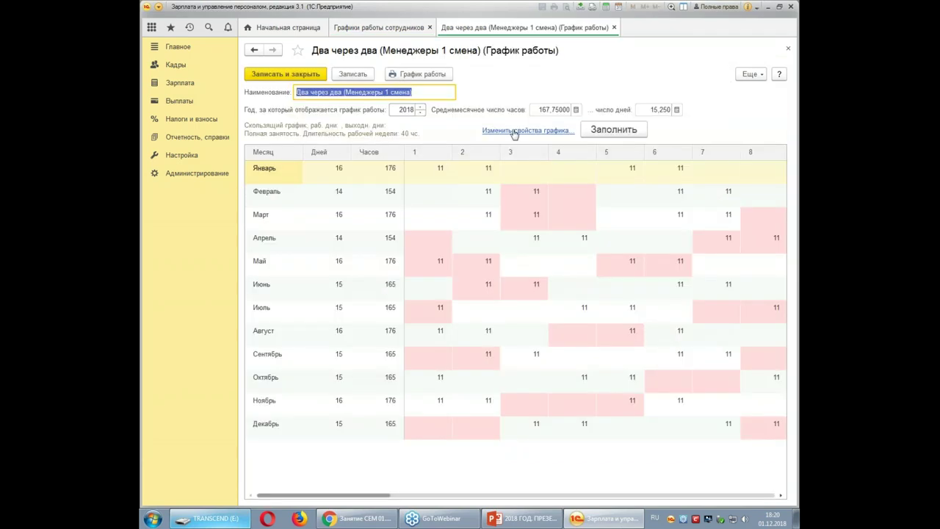
left_click(514, 130)
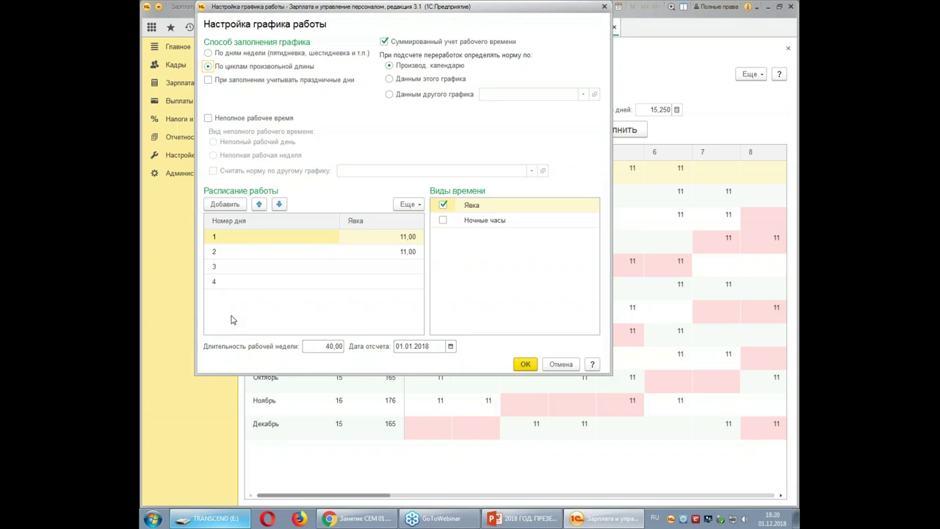
Step: Close the first-shift managers' schedule and display the schedule properties of Сутки/трое (Охрана 1 смена) for review
left_click(604, 7)
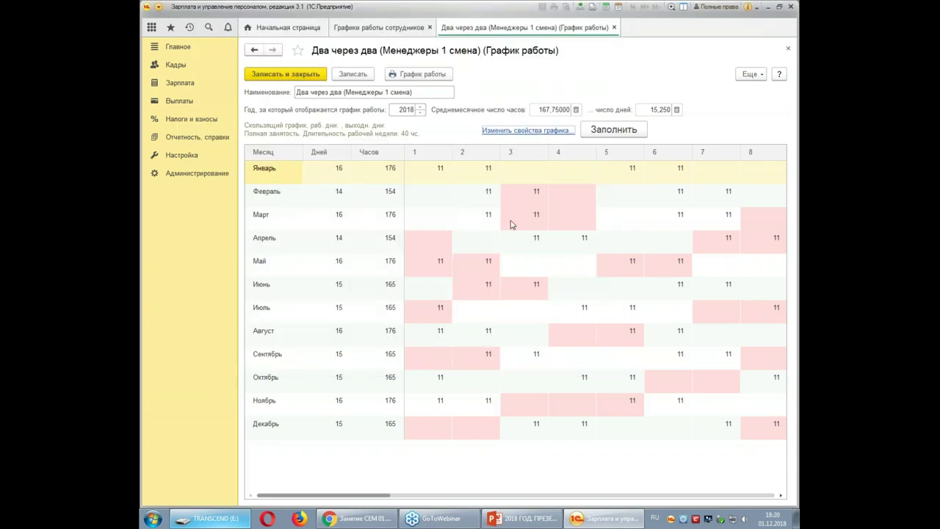
left_click(788, 49)
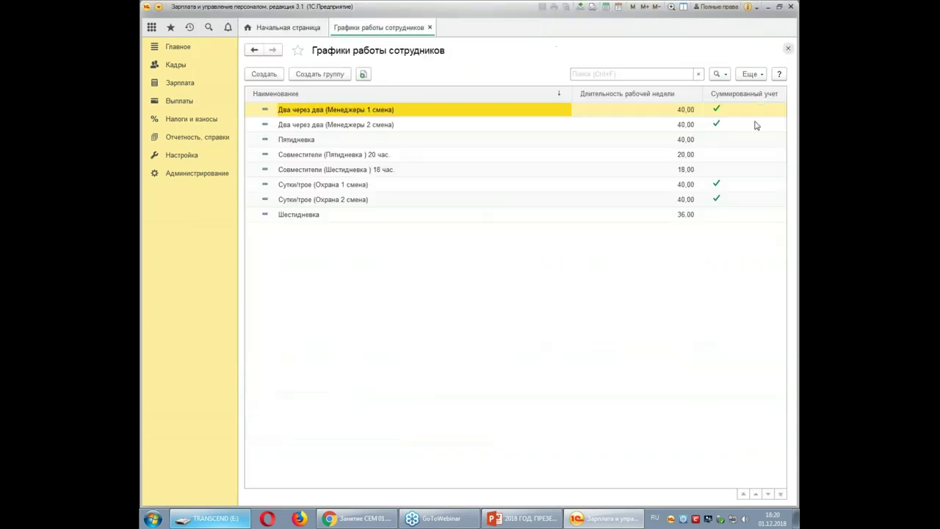
left_click(319, 188)
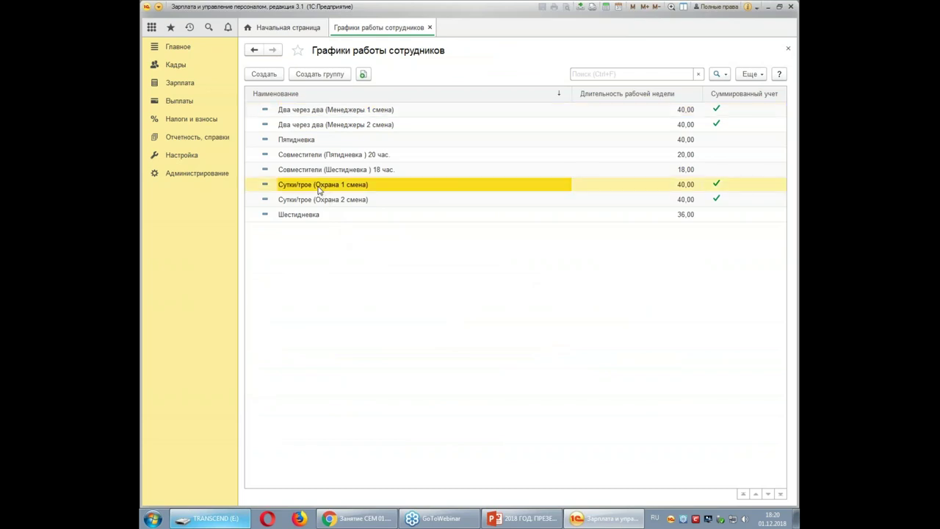
double_click(319, 188)
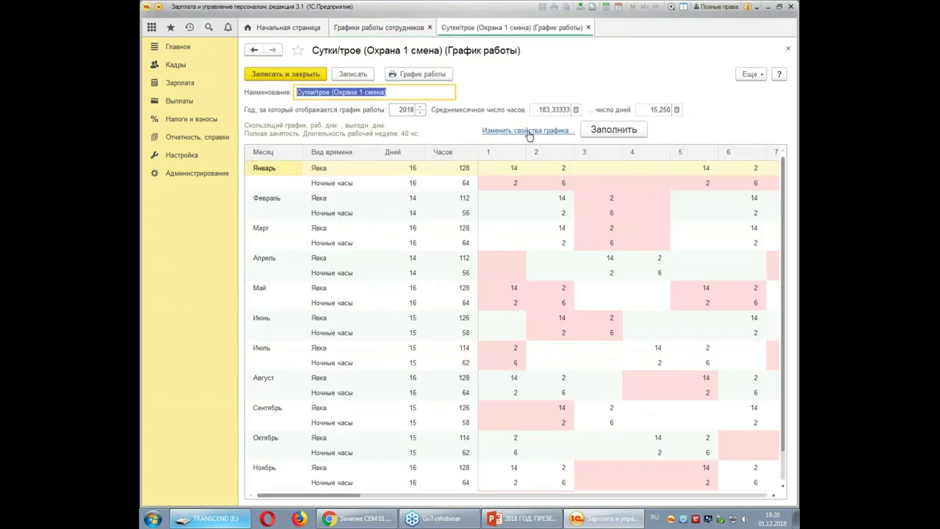
left_click(530, 132)
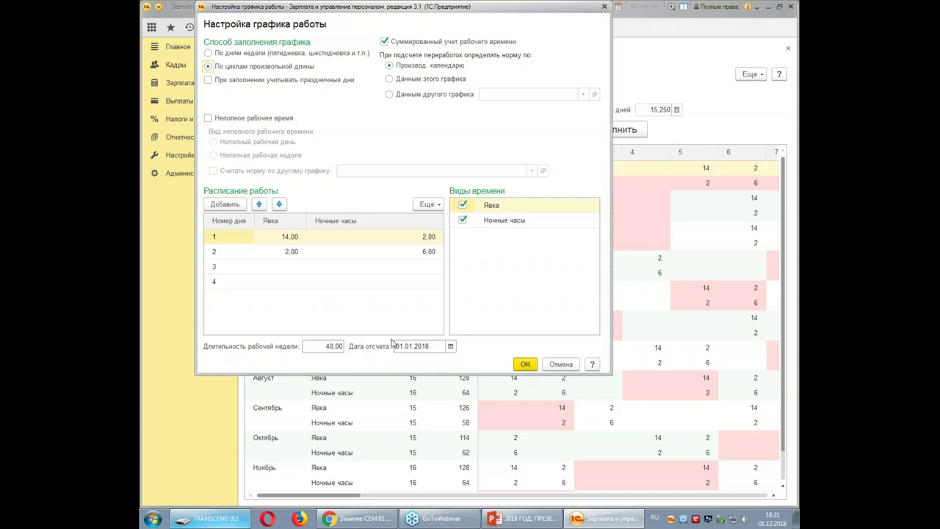
Step: Accept the schedule properties unchanged and close the first-shift guards' schedule without saving changes
left_click(526, 365)
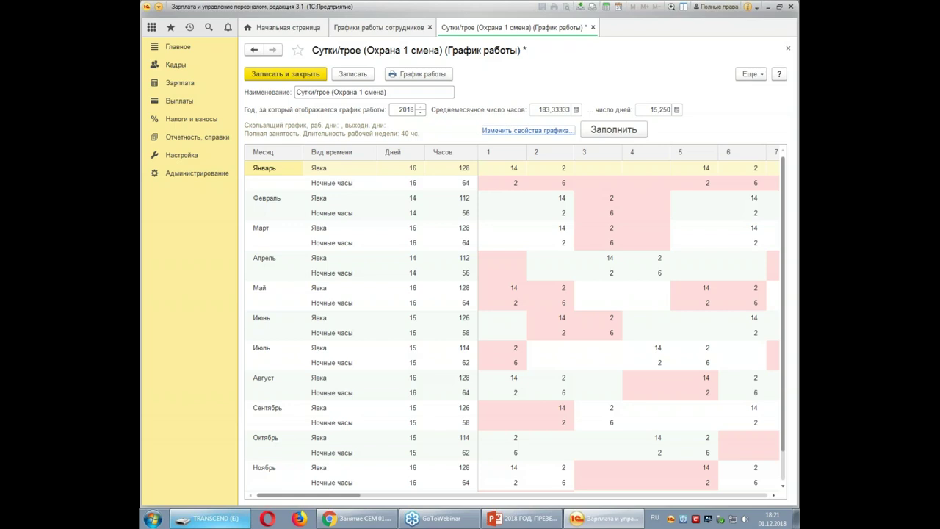
left_click(760, 75)
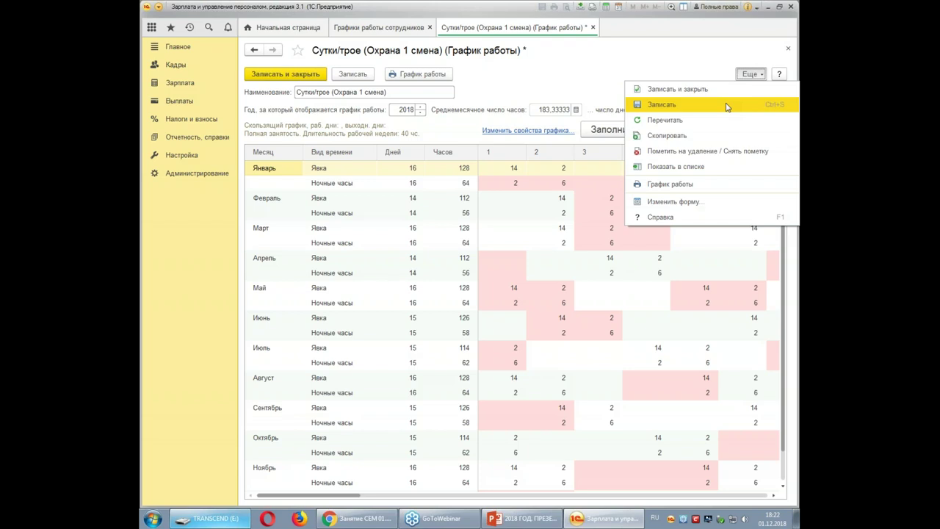
left_click(688, 68)
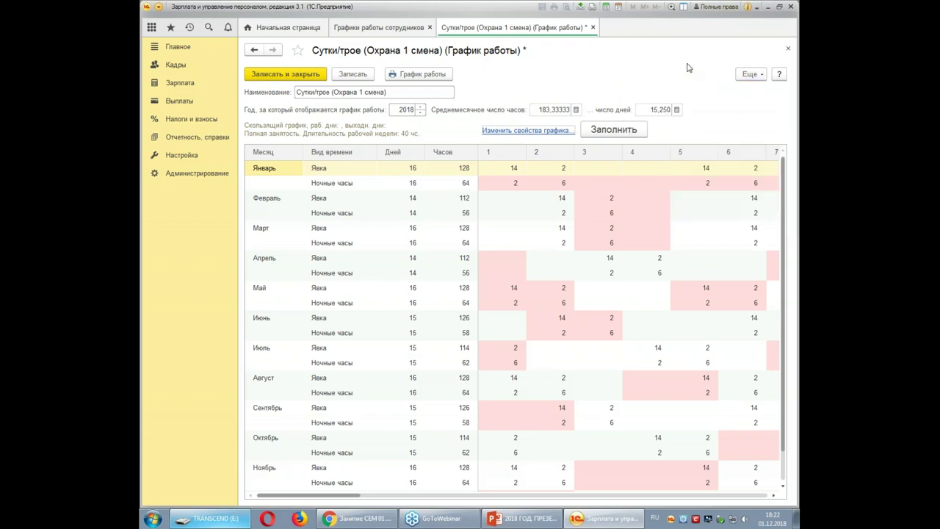
left_click(788, 48)
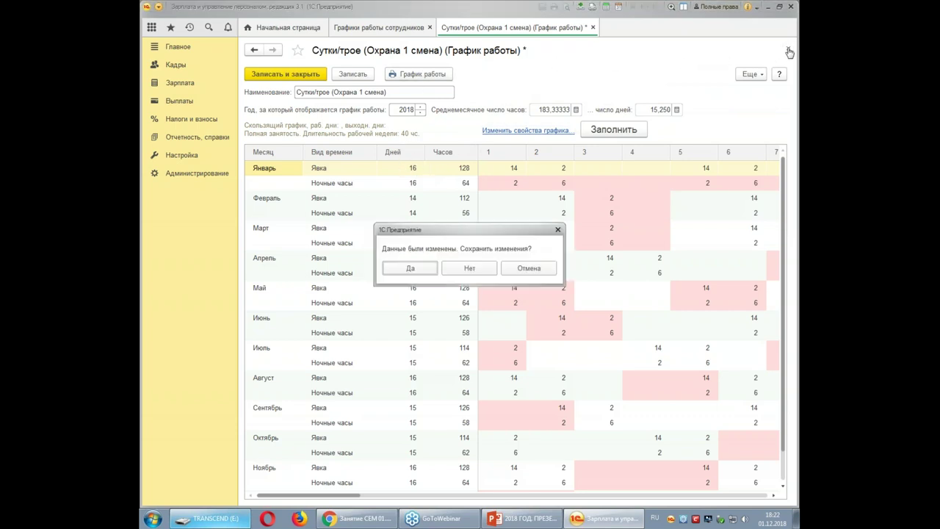
left_click(470, 268)
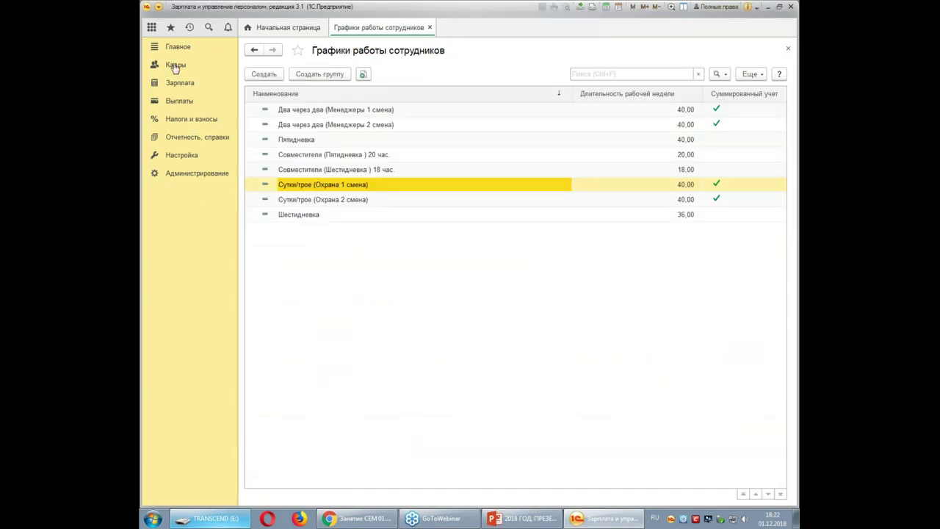
Step: Open the staffing table (Штатное расписание) and list the documents that changed it
left_click(175, 67)
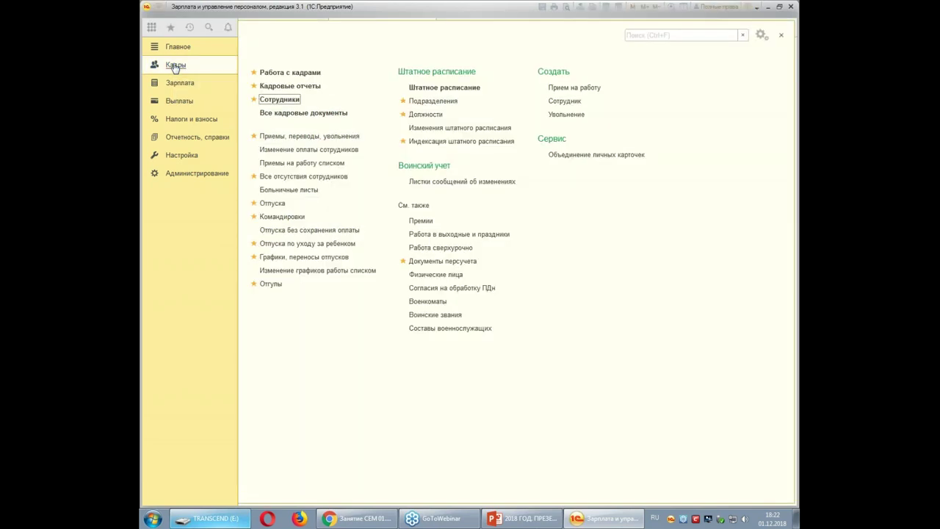
left_click(445, 89)
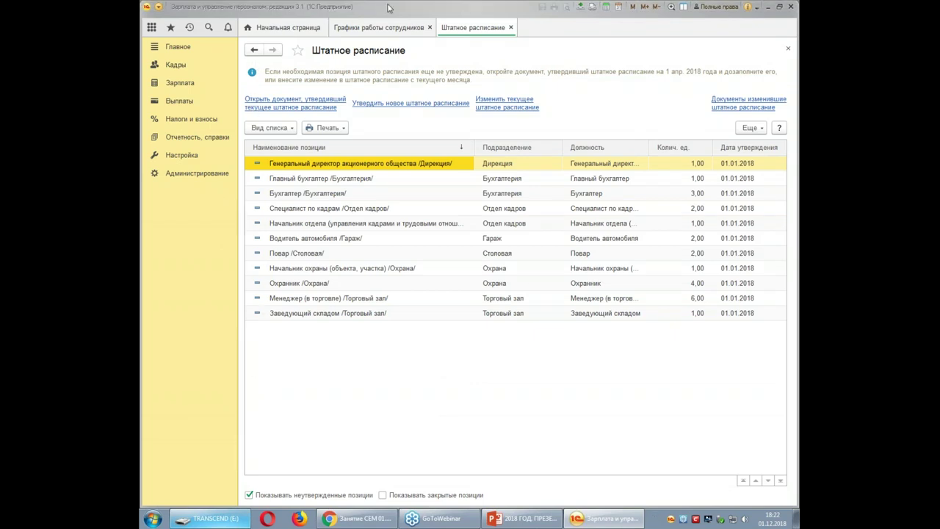
left_click(776, 106)
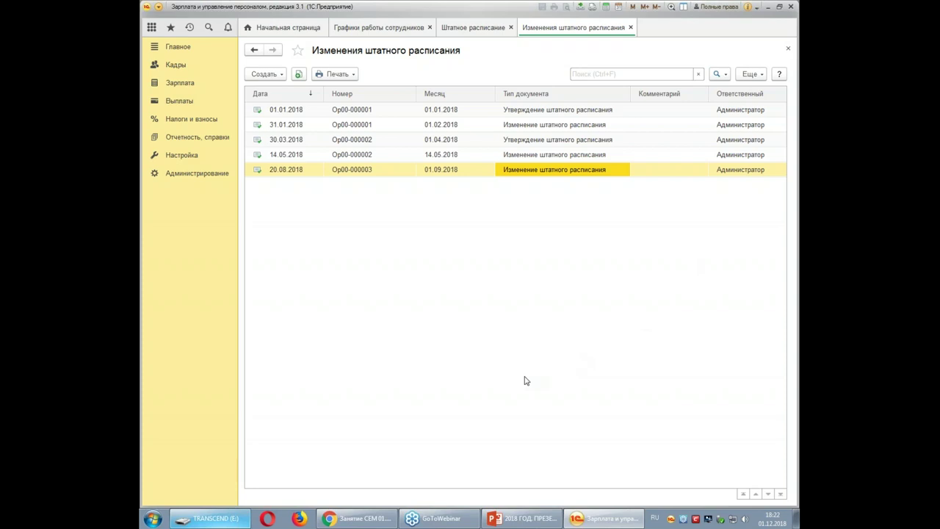
right_click(292, 174)
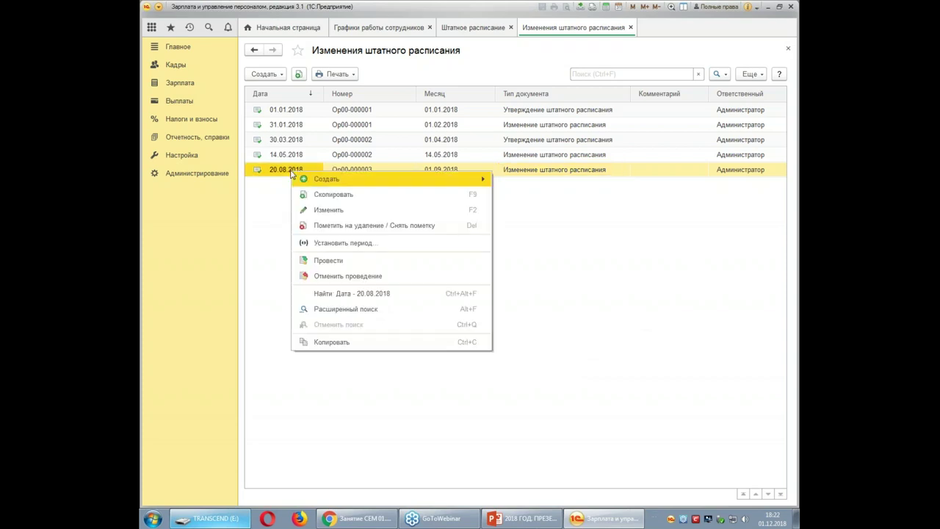
left_click(262, 261)
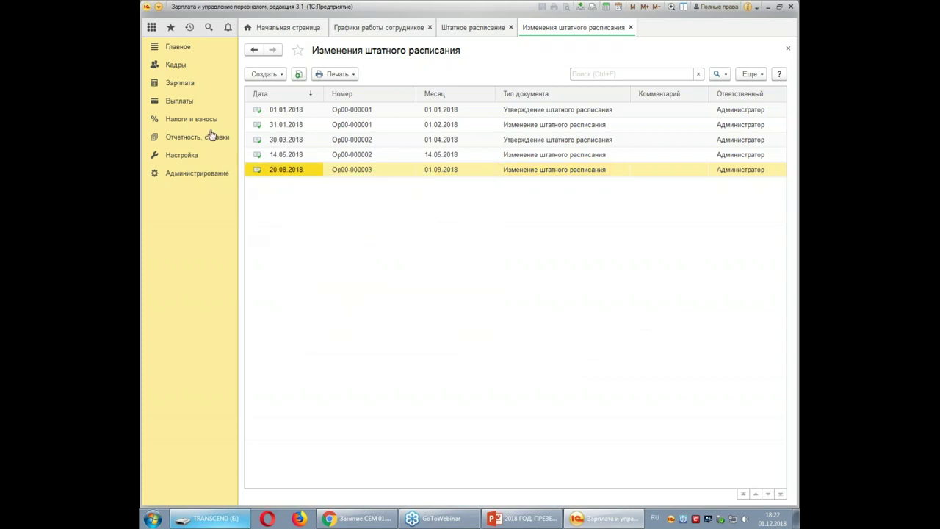
Step: View the staffing table approval document Ор00-000001 dated 01.01.2018 and close it
left_click(286, 112)
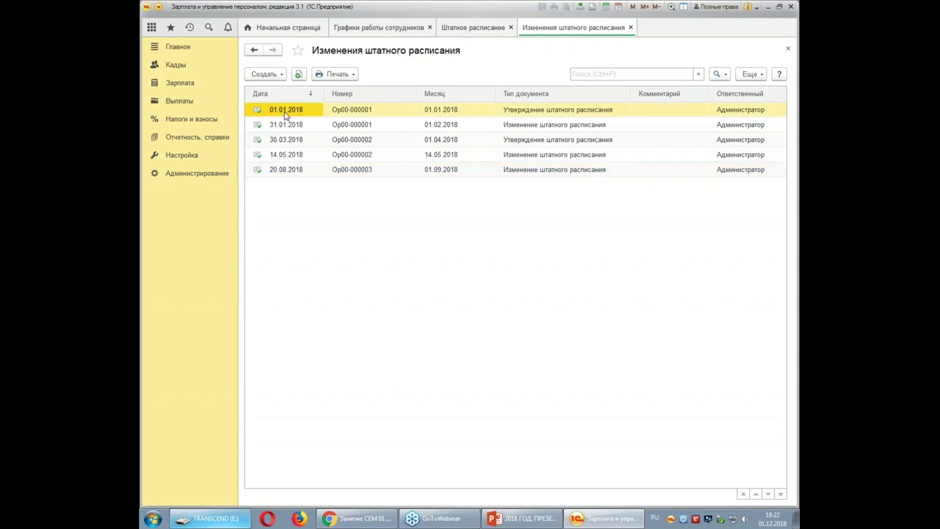
double_click(285, 112)
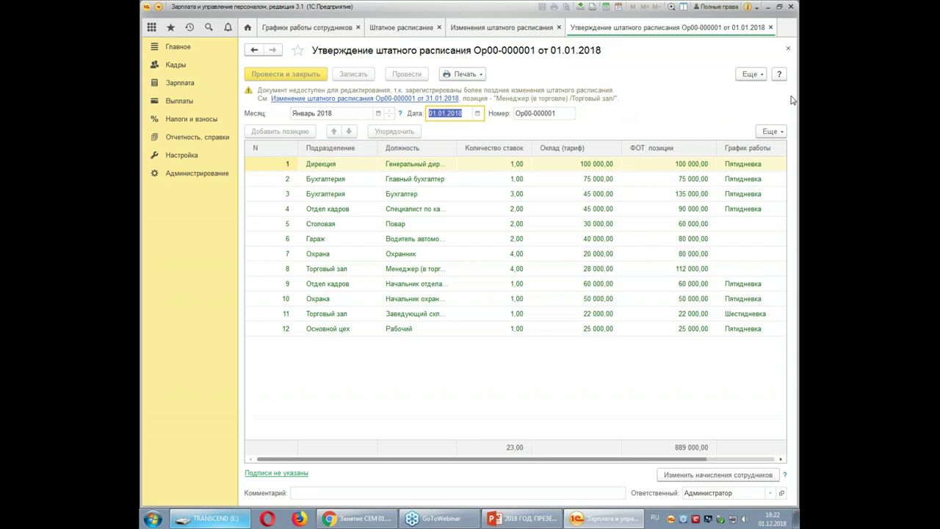
left_click(787, 49)
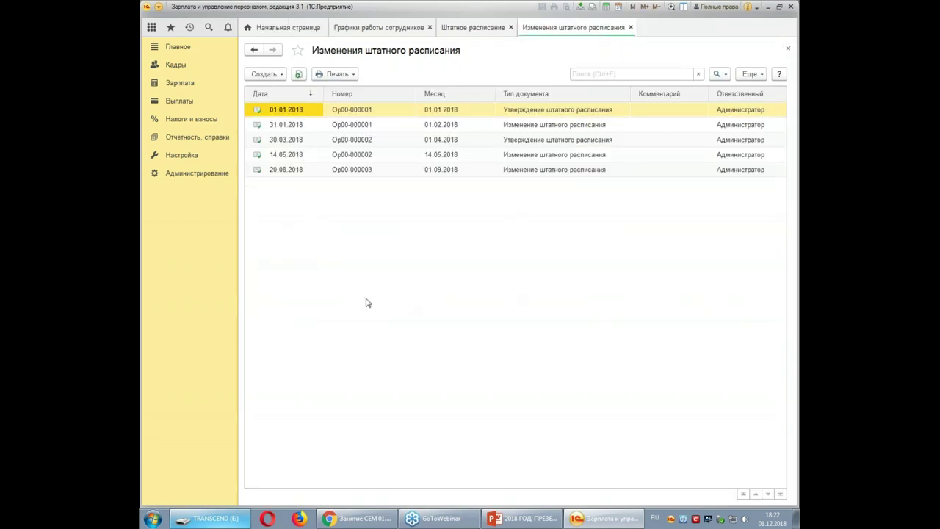
Step: Try to unpost the staffing table change Ор00-000003 dated 20.08.2018 and dismiss the messages
left_click(290, 171)
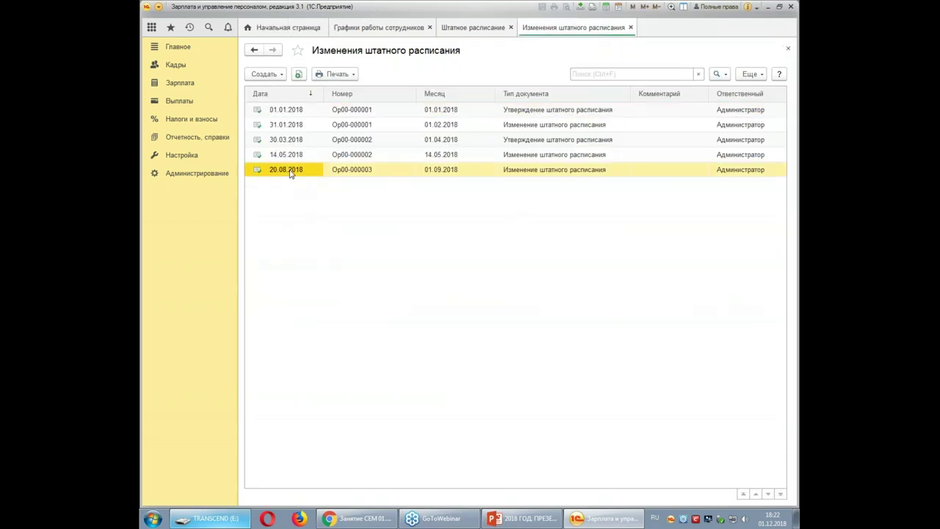
right_click(290, 172)
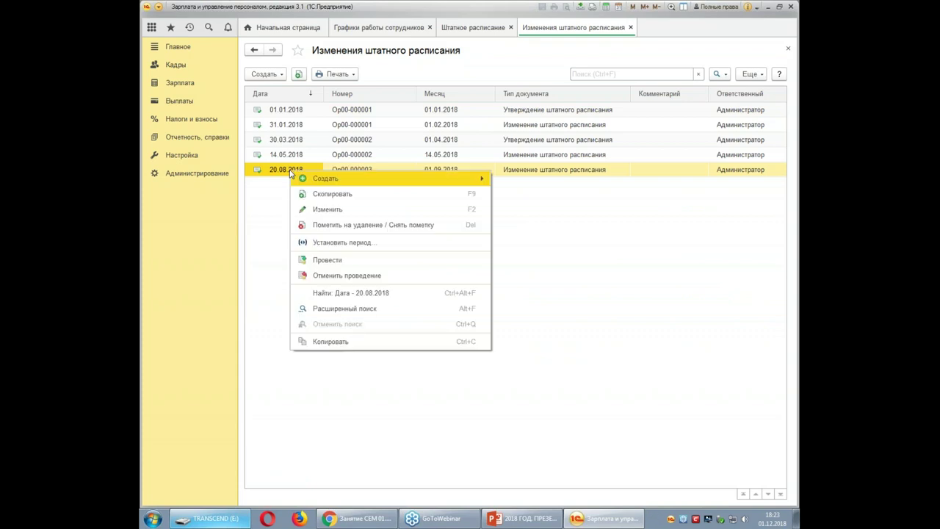
left_click(330, 277)
left_click(469, 271)
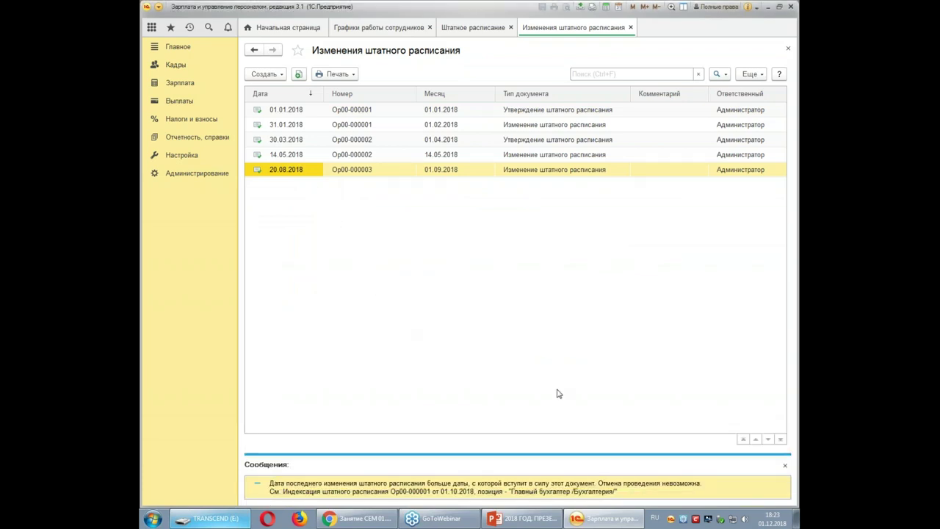
left_click(784, 465)
Step: Unpost the staffing table change dated 14.05.2018 and try to unpost the approval document dated 30.03.2018
right_click(301, 155)
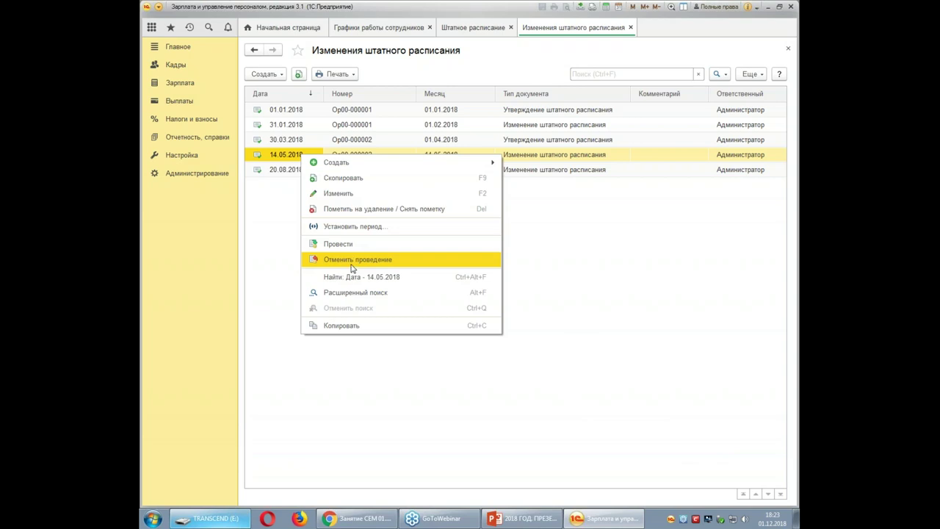
left_click(312, 259)
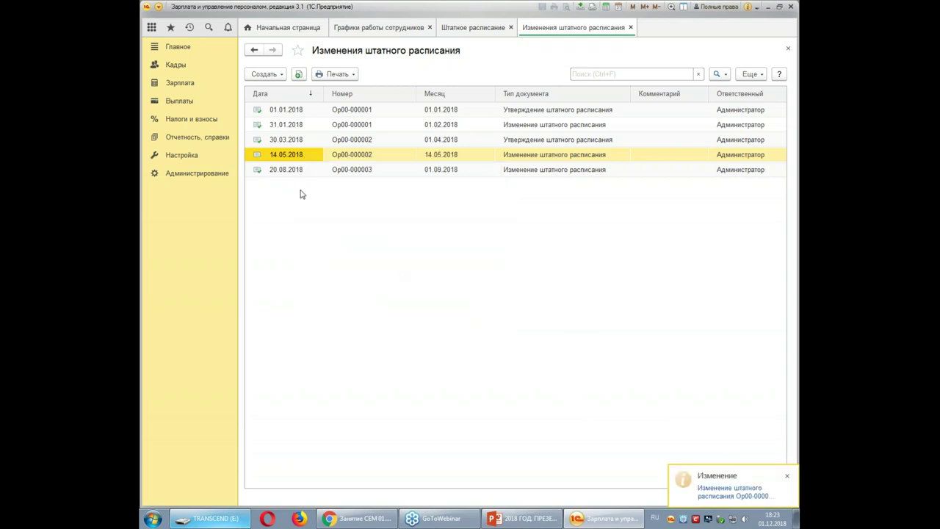
right_click(288, 140)
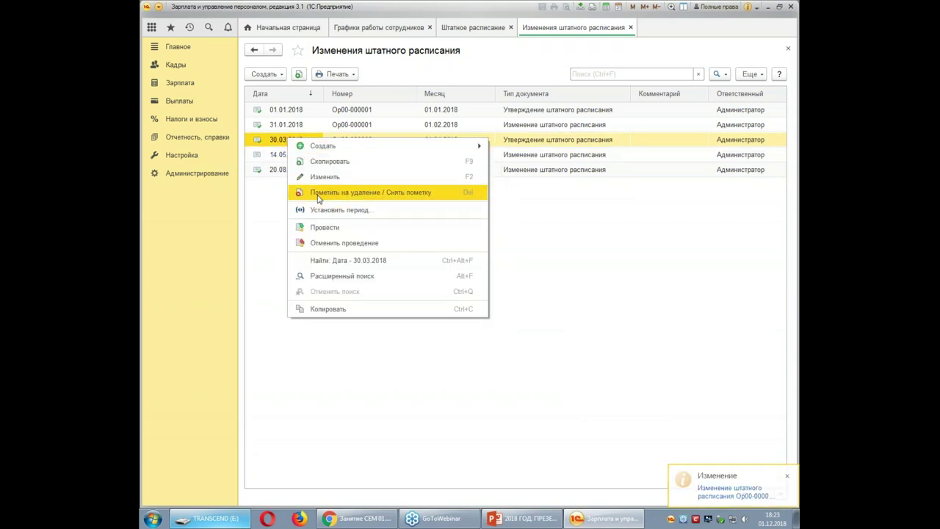
left_click(327, 243)
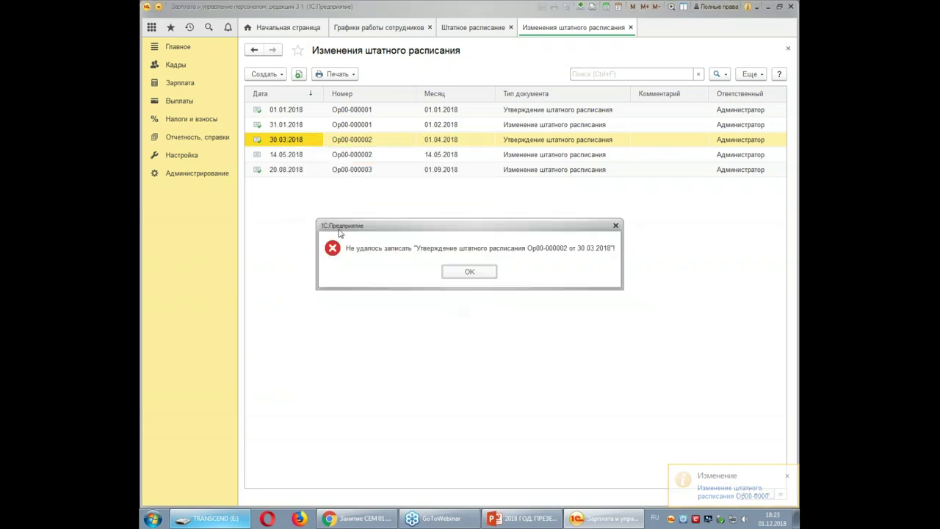
left_click(476, 272)
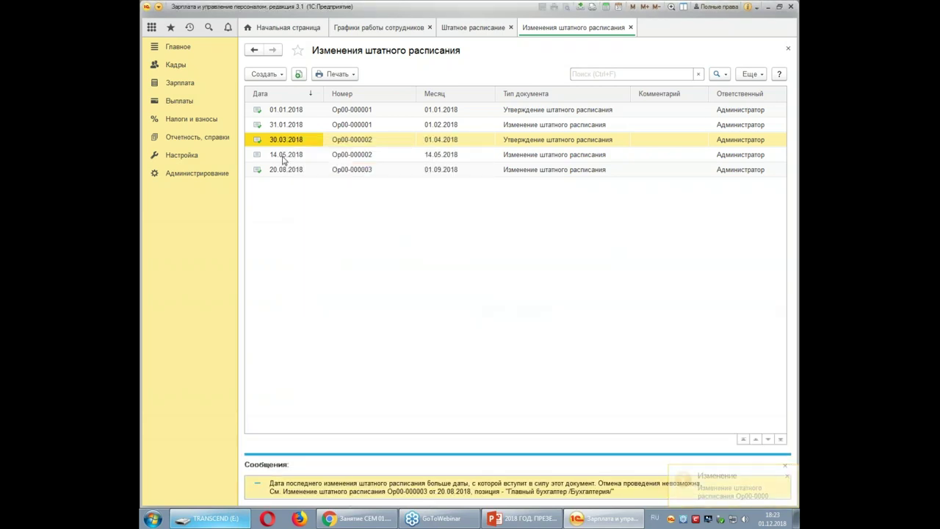
Step: Open the staffing table change dated 14.05.2018, post and close it, and close the list of staffing changes
left_click(284, 159)
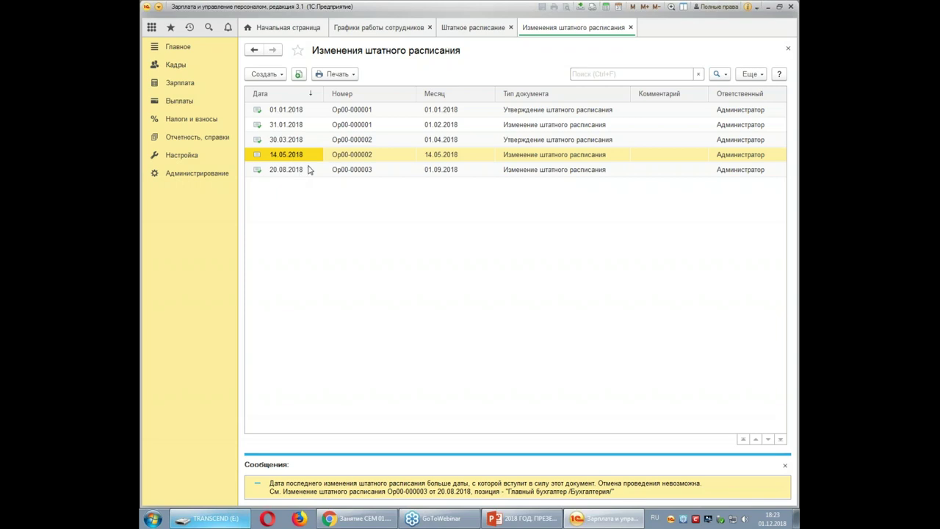
double_click(308, 165)
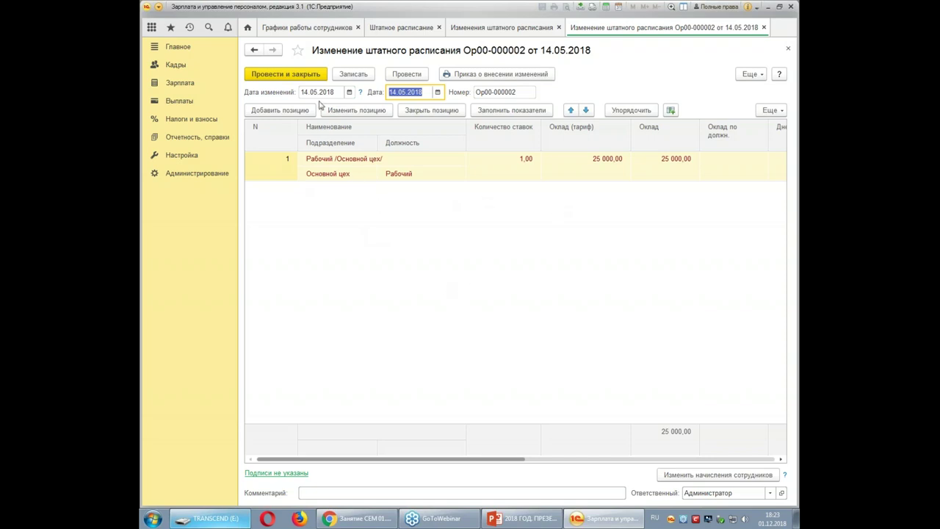
left_click(301, 75)
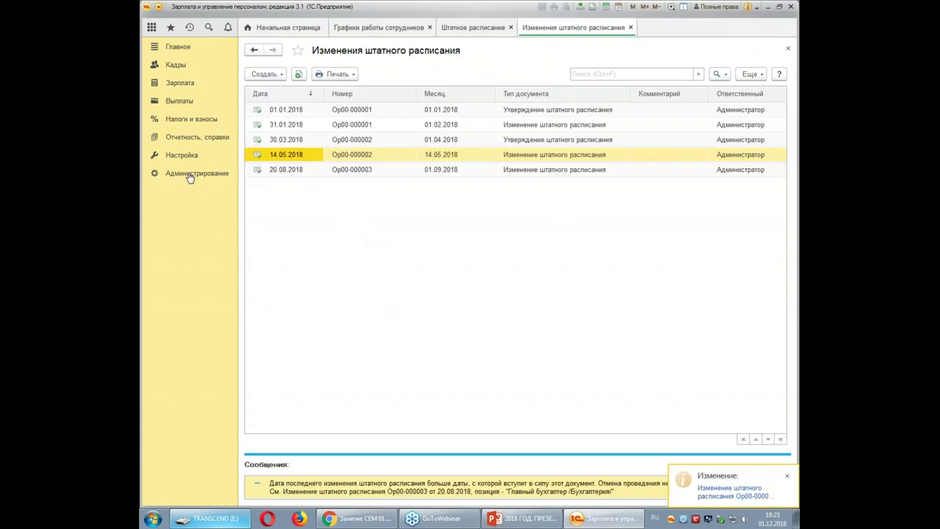
left_click(787, 476)
left_click(785, 465)
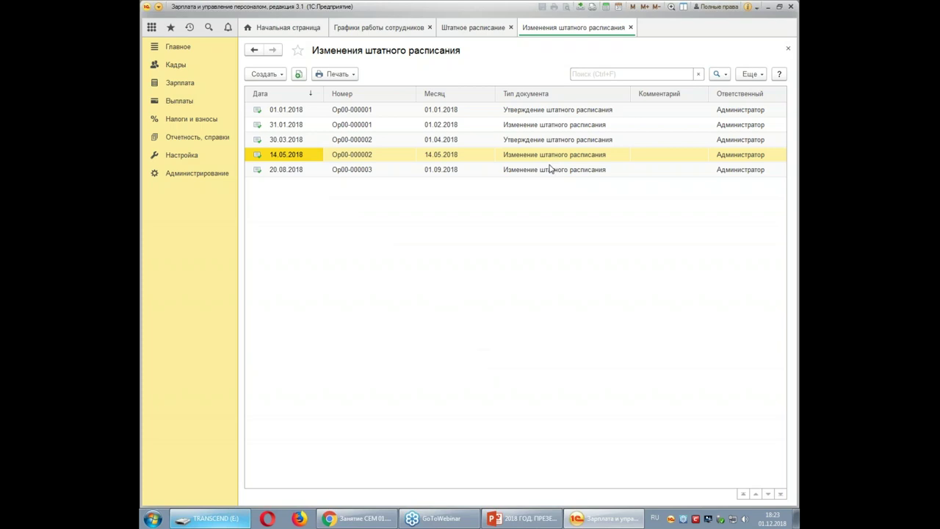
left_click(787, 48)
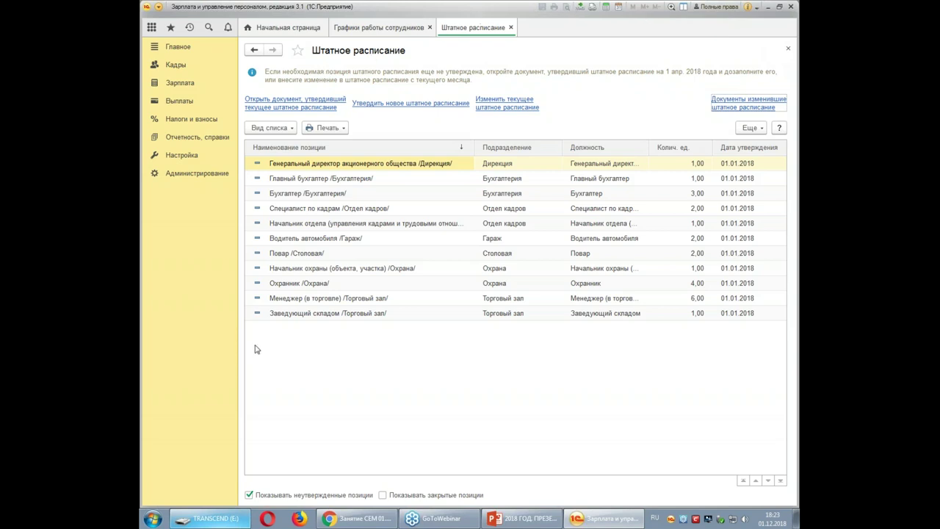
Step: View the printable Штатное расписание (Т-3) report, and close the report and the staffing table
left_click(343, 131)
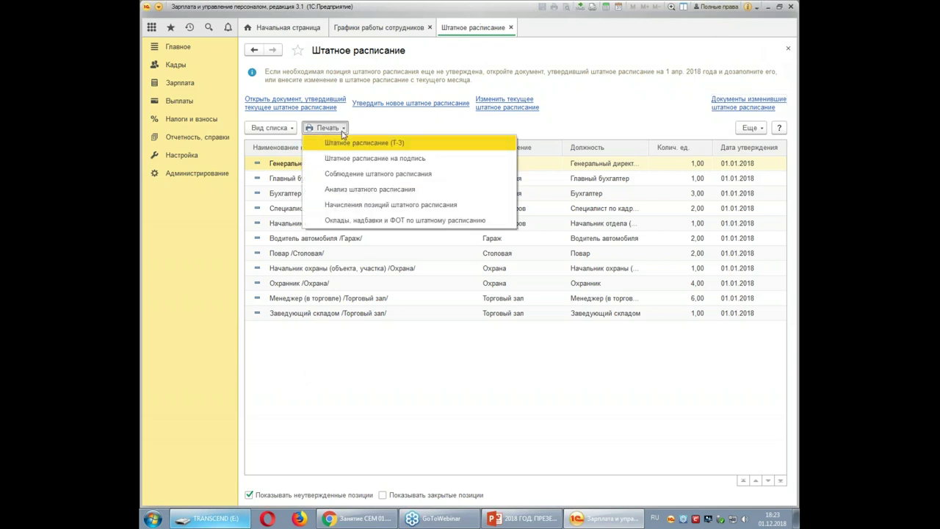
left_click(345, 143)
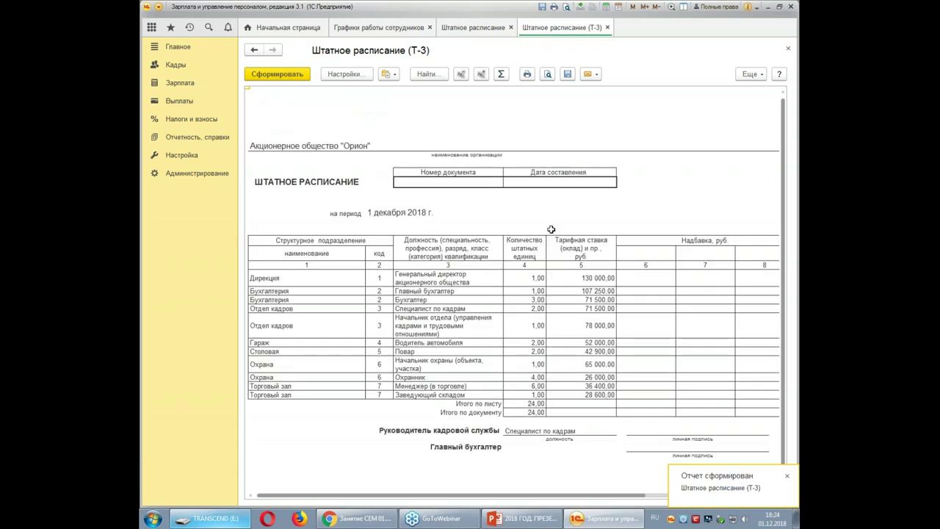
left_click(788, 49)
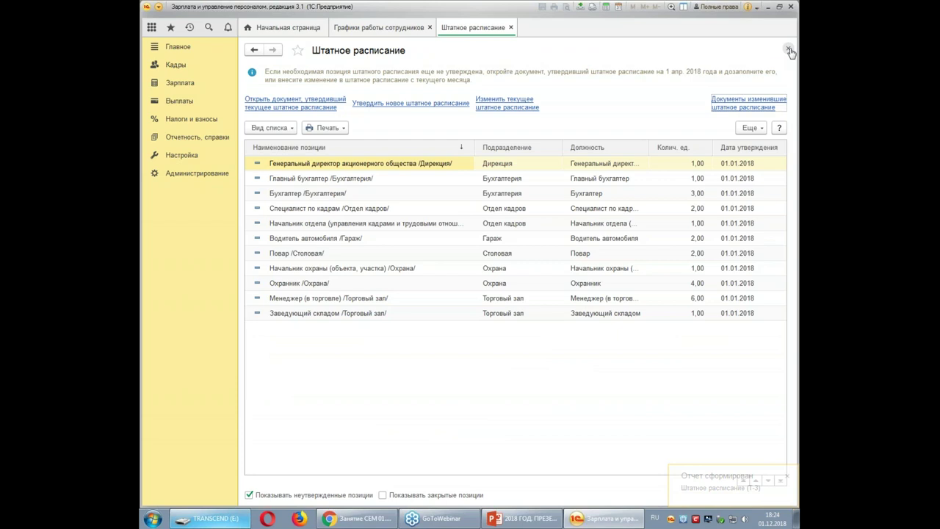
left_click(788, 50)
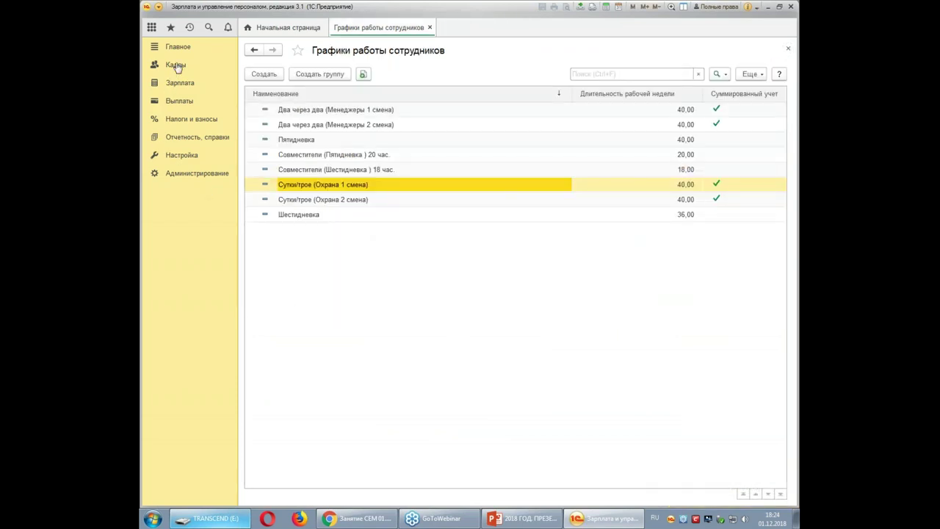
Step: Open the staffing table approval document dated 01.01.2018, view its printable Штатное расписание (Т-3) form, and close the form and the document
left_click(168, 69)
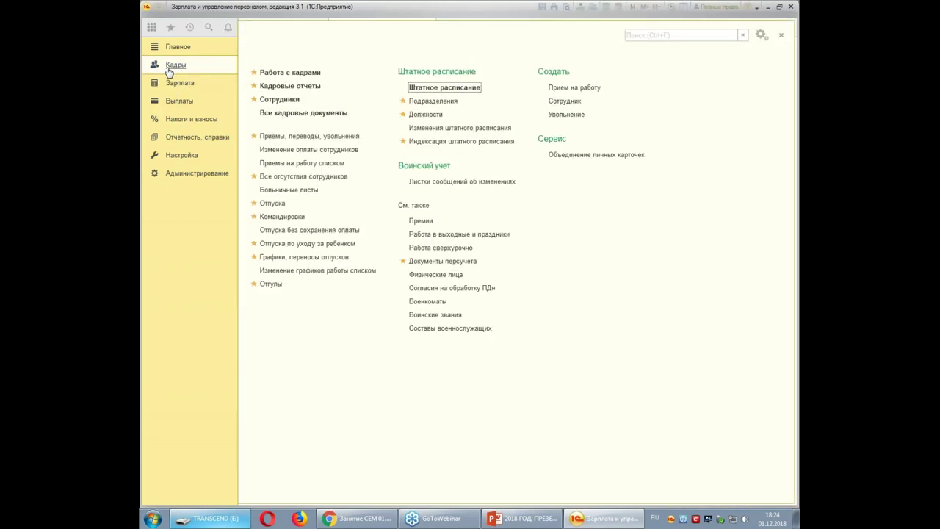
left_click(445, 90)
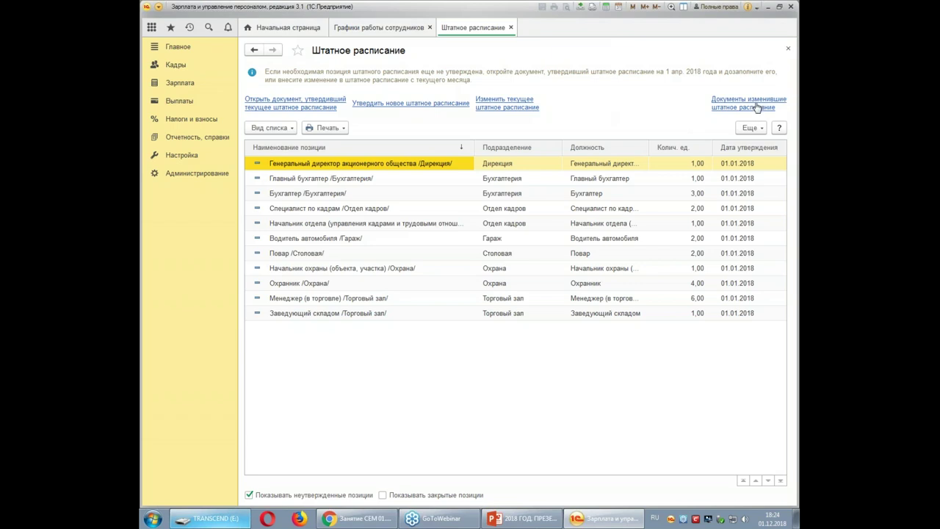
left_click(758, 108)
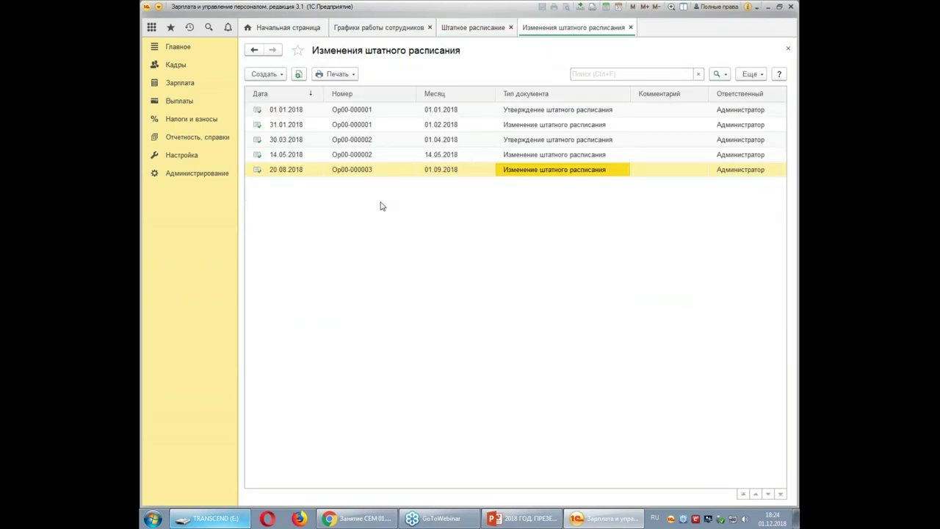
double_click(547, 109)
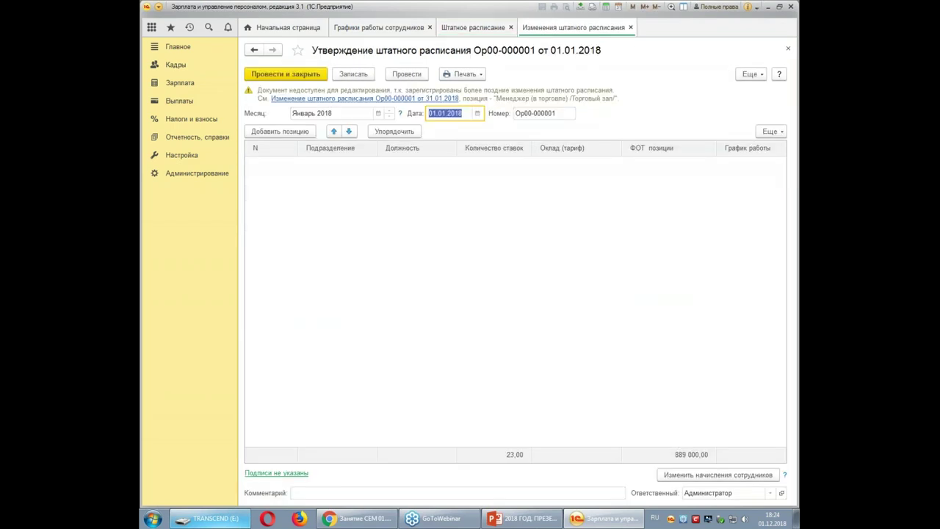
left_click(477, 73)
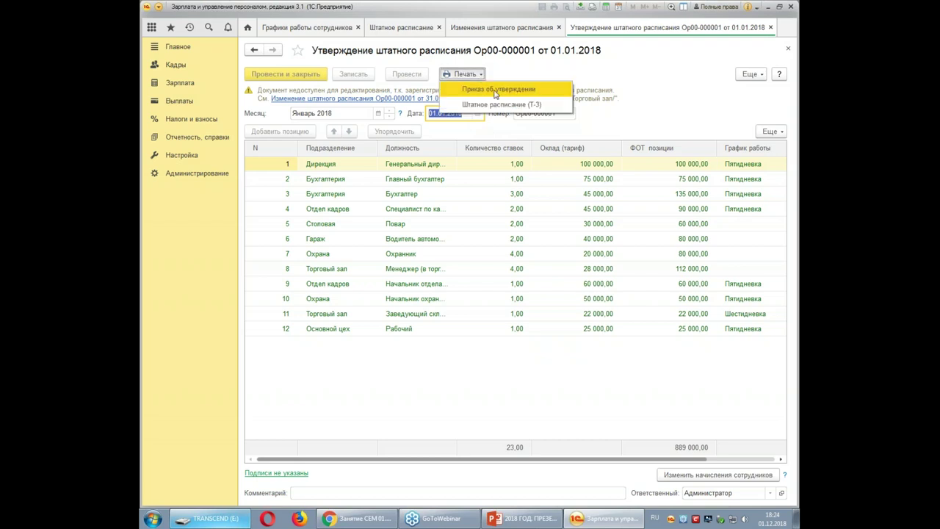
left_click(501, 106)
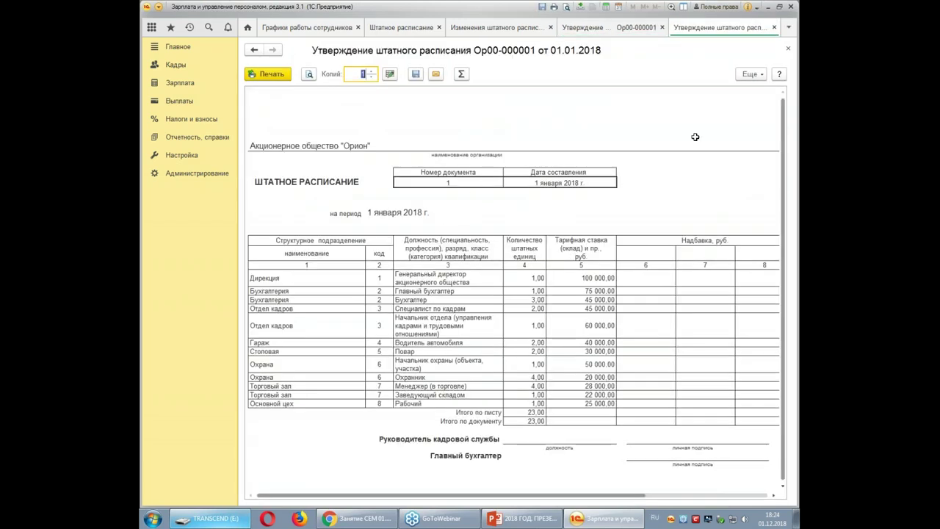
left_click(788, 50)
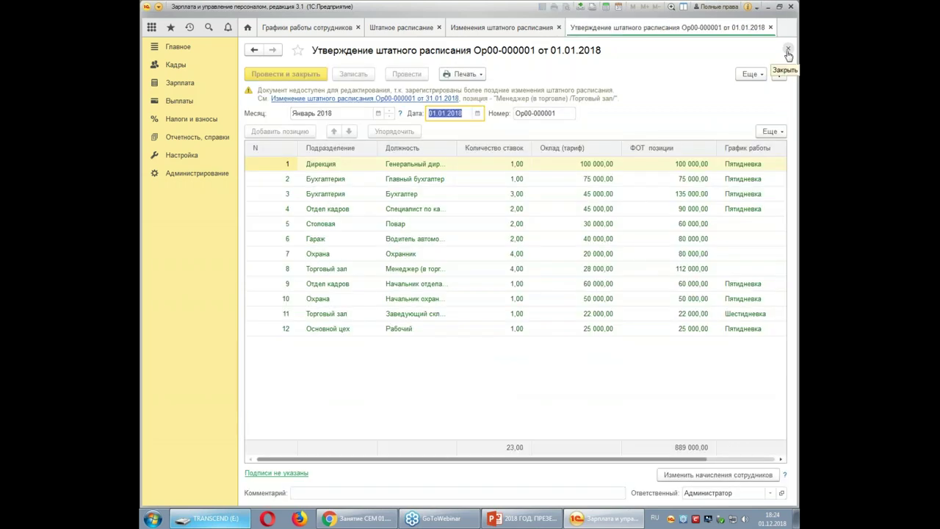
left_click(788, 52)
Step: Generate the Штатное расписание (Т-3) report from the HR reports as of 01.01.2018
left_click(177, 67)
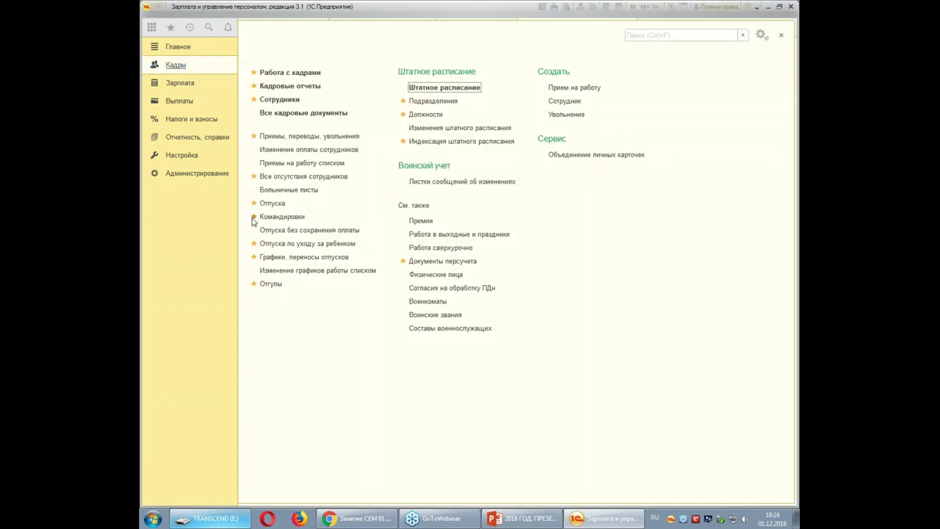
left_click(311, 87)
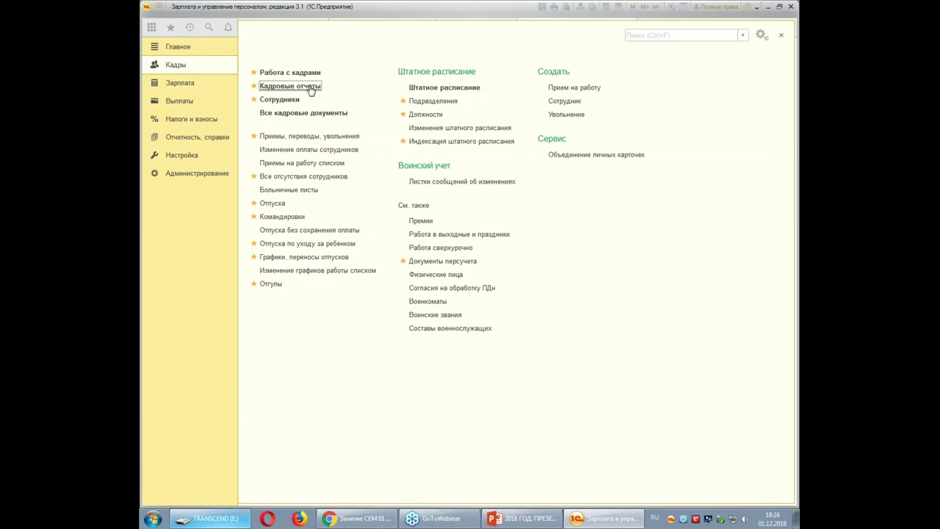
scroll(332, 257, "down", 5)
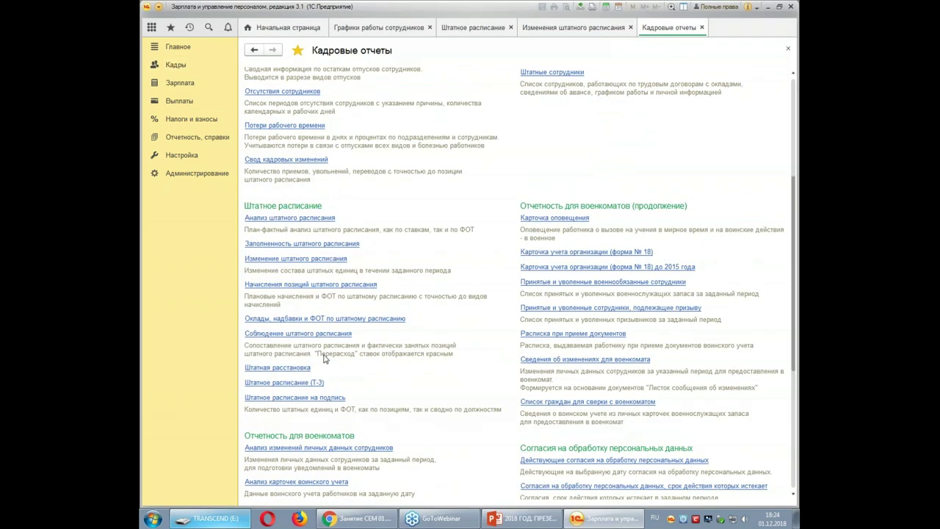
left_click(283, 383)
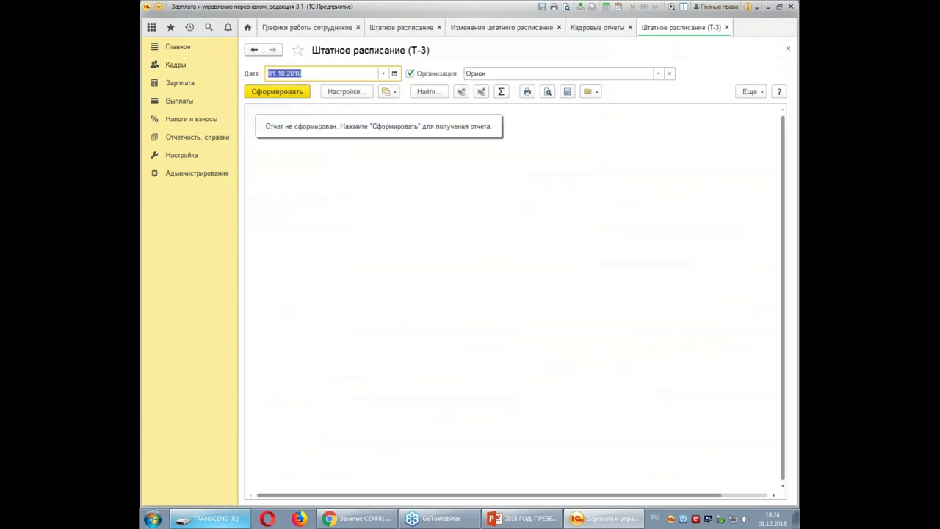
type("01.01")
key("Tab")
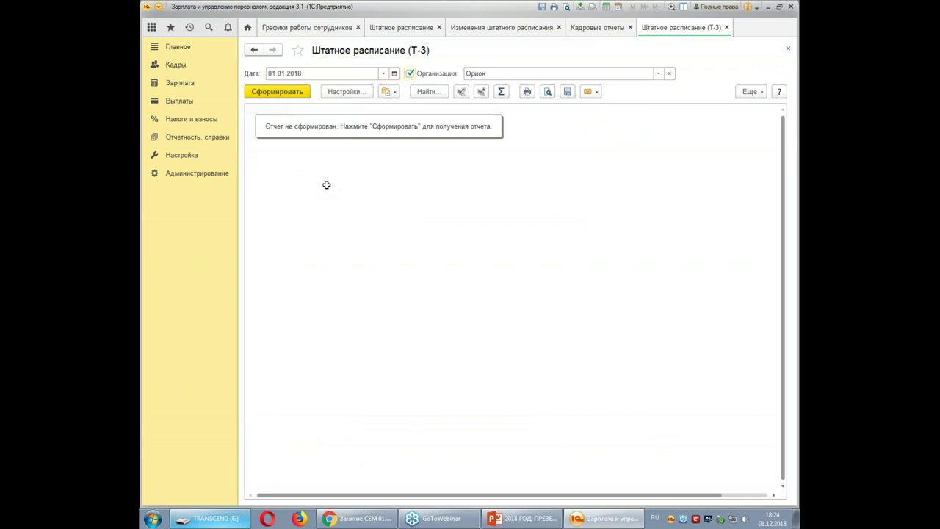
left_click(292, 92)
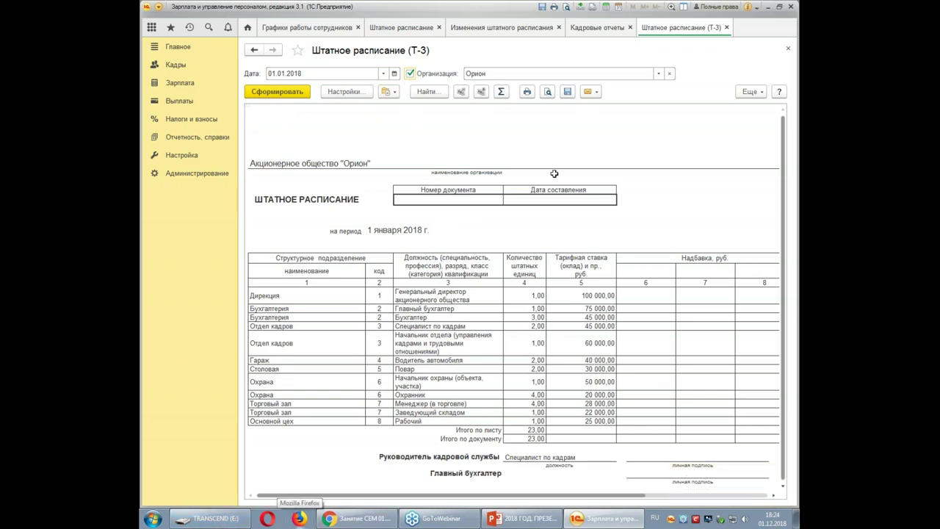
Step: Enable editing of the generated Т-3 report and enter 1 as its document number
left_click(762, 93)
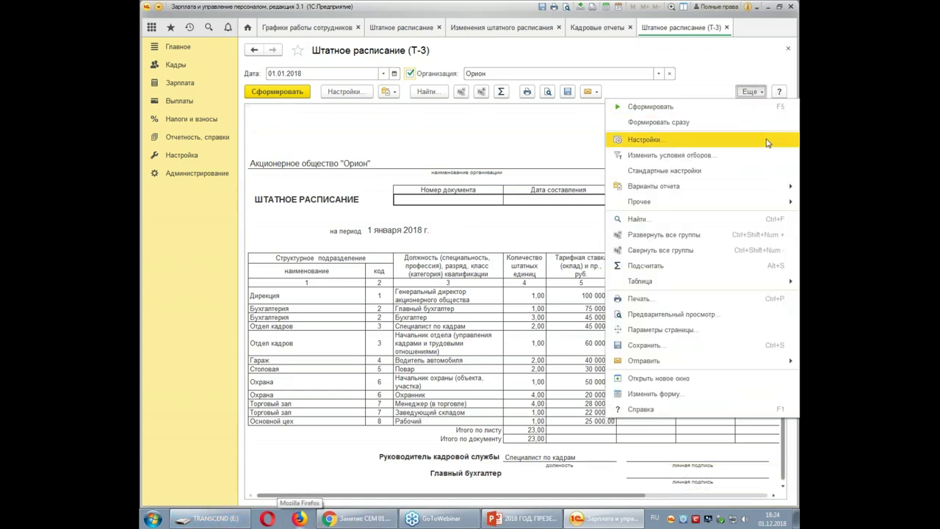
mouse_move(705, 290)
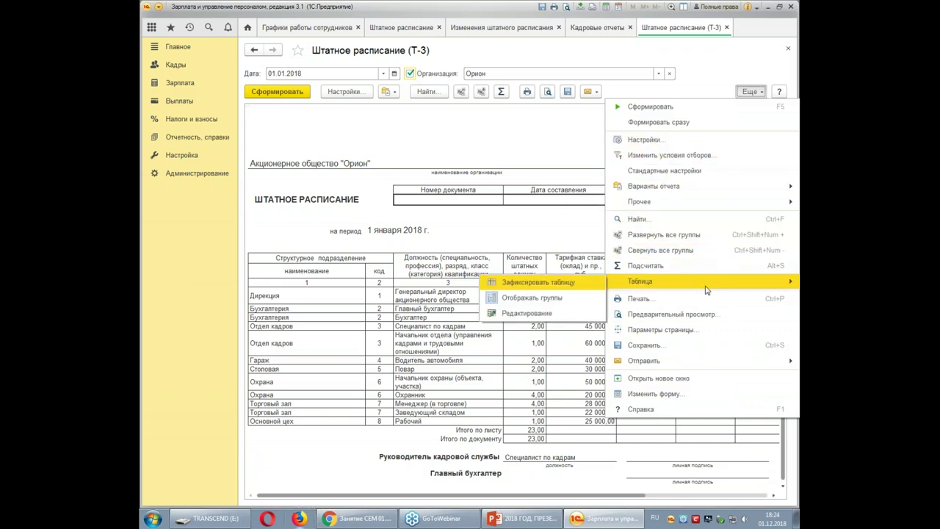
left_click(533, 314)
left_click(457, 200)
type("1")
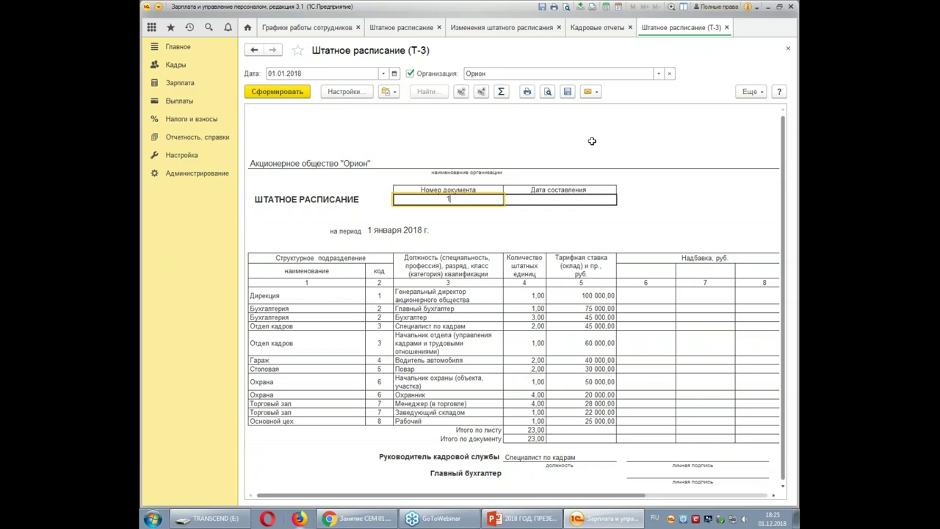
Step: View the Т-3 report's save and send options, and close the report, the HR reports list and the staffing changes list
left_click(567, 93)
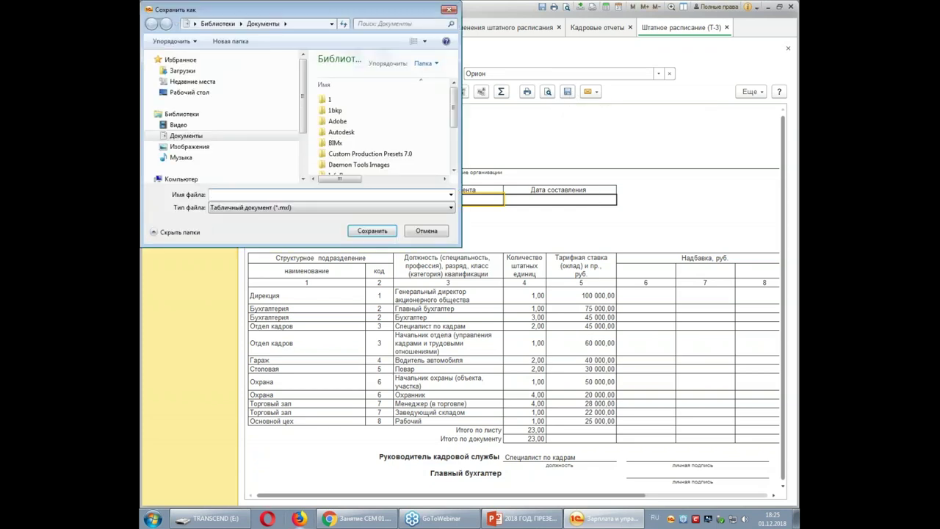
left_click(449, 9)
left_click(594, 92)
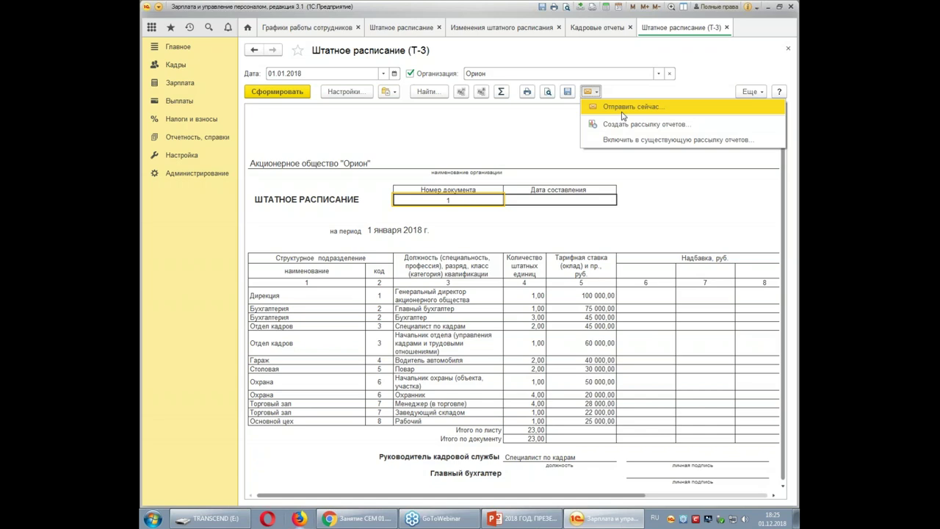
left_click(697, 203)
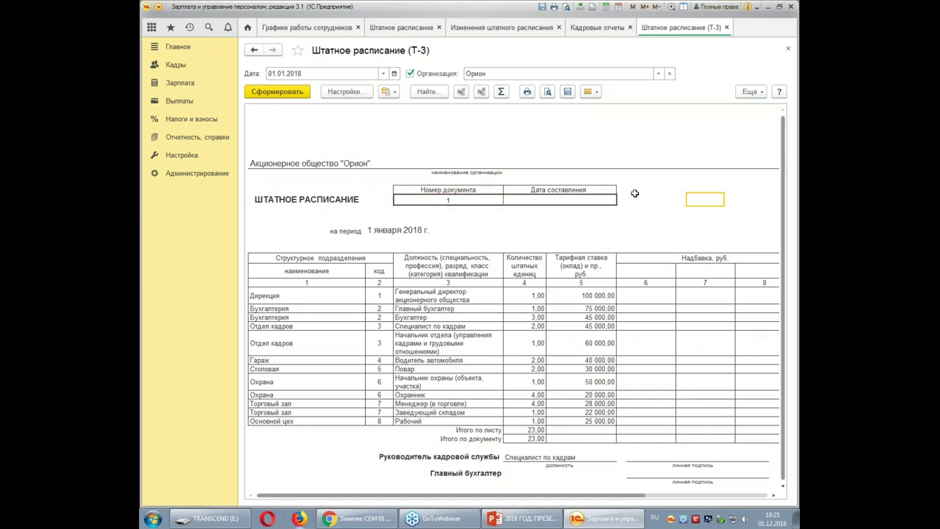
left_click(787, 50)
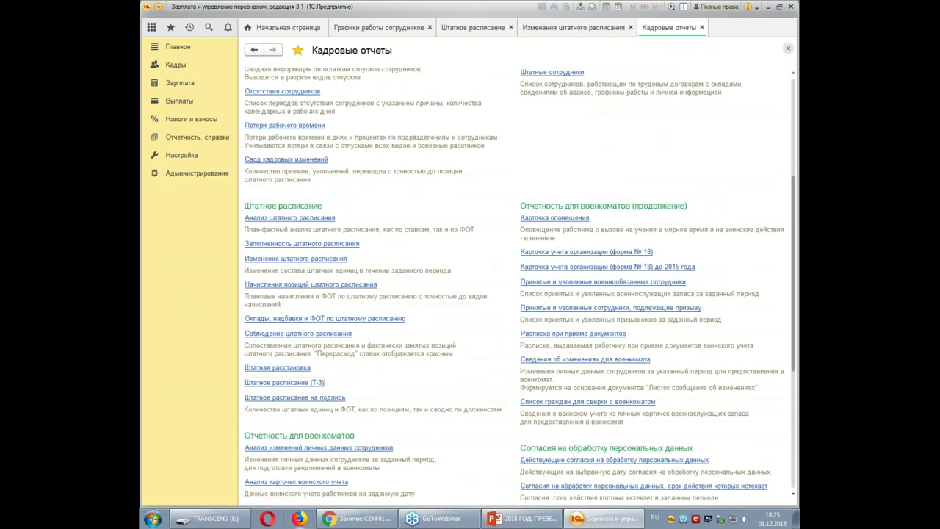
key("ctrl+F4")
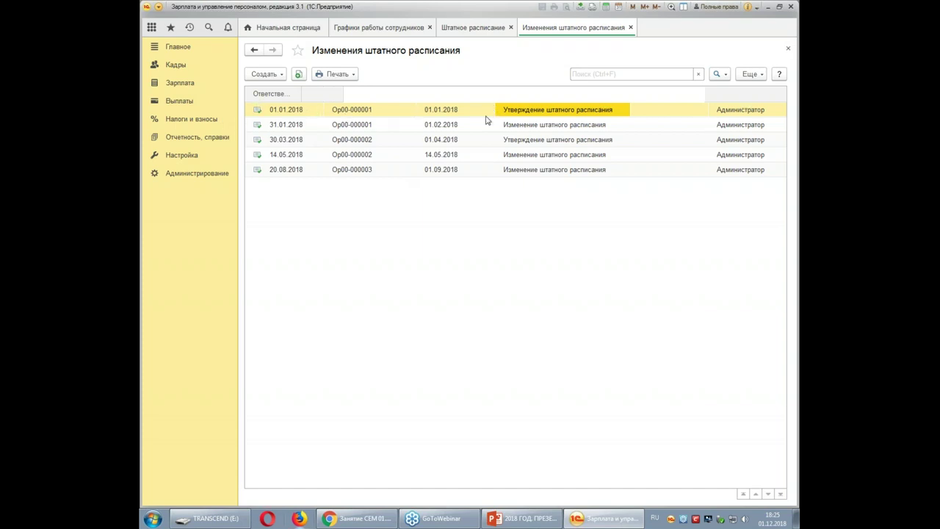
left_click(790, 49)
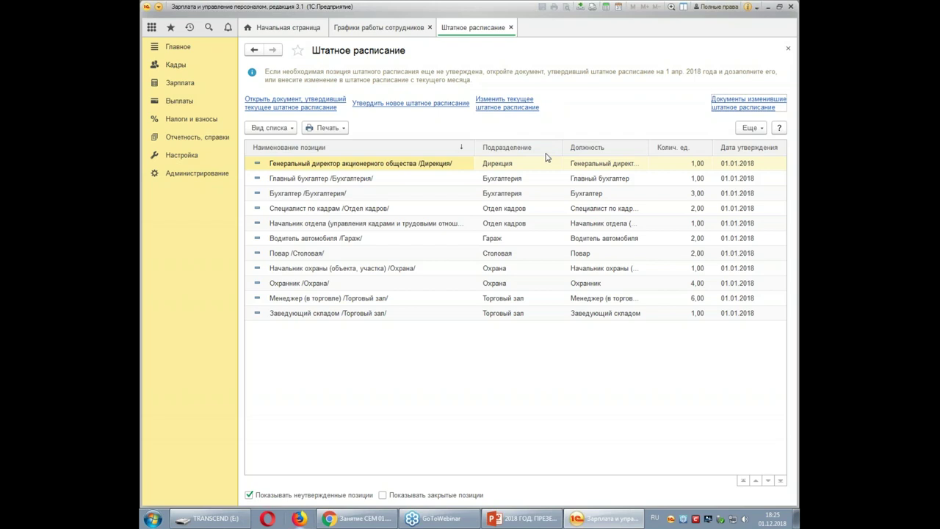
Step: Create a new staffing table approval with the Специалист по кадрам position's Оклад set to 80 000, and post and close it
left_click(403, 109)
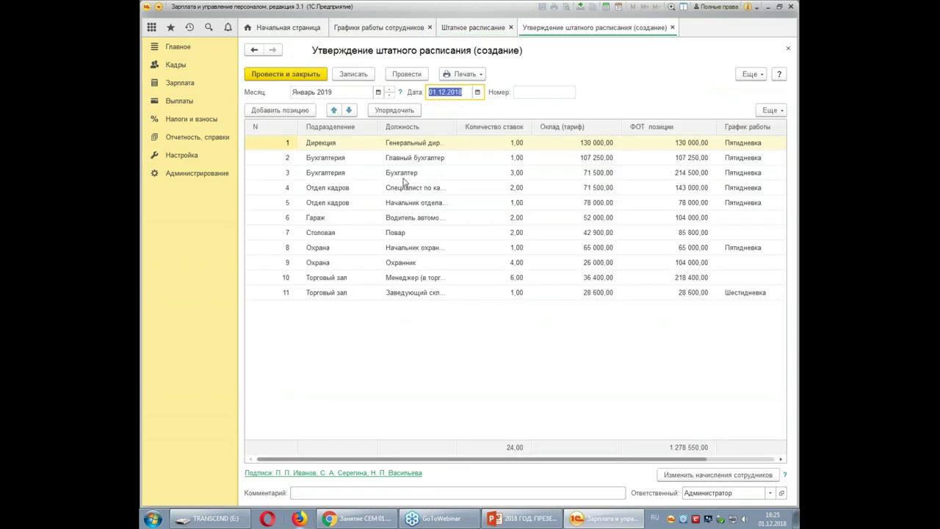
double_click(402, 193)
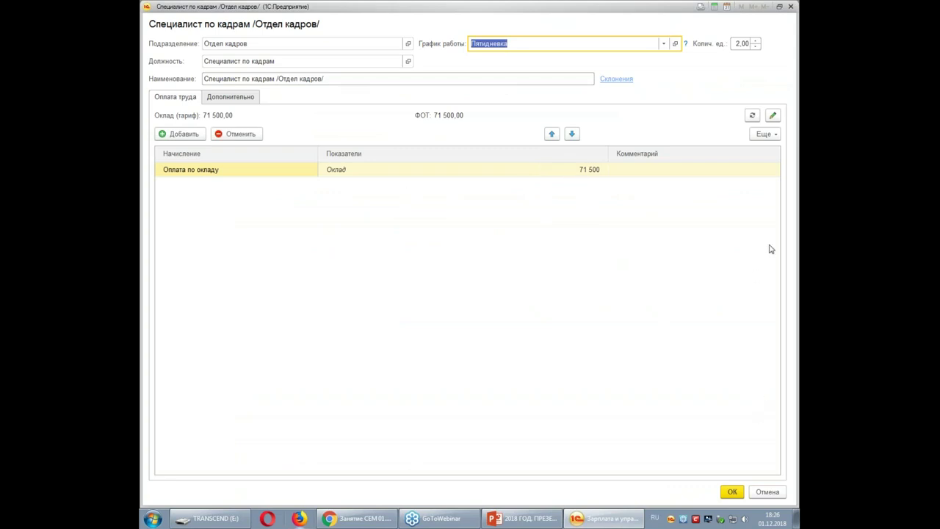
left_click(590, 169)
left_click(589, 169)
type("80000")
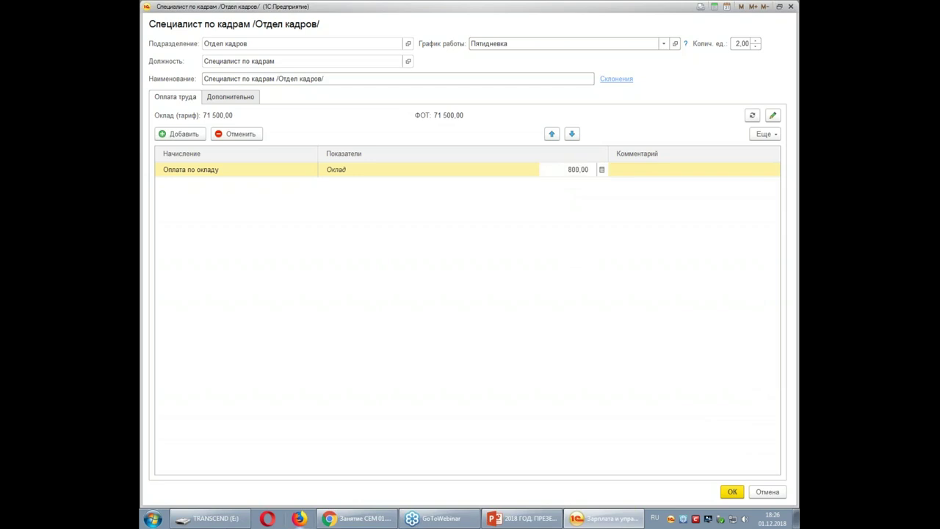
left_click(736, 494)
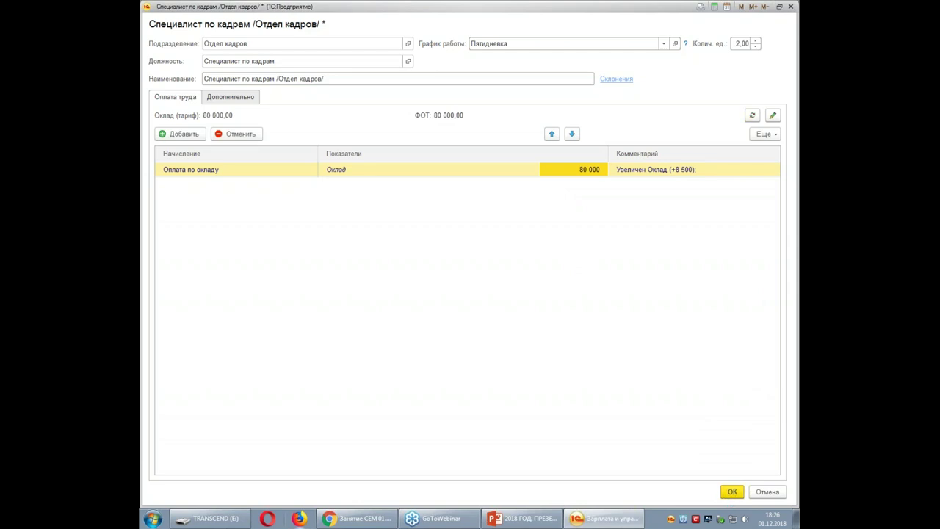
left_click(733, 493)
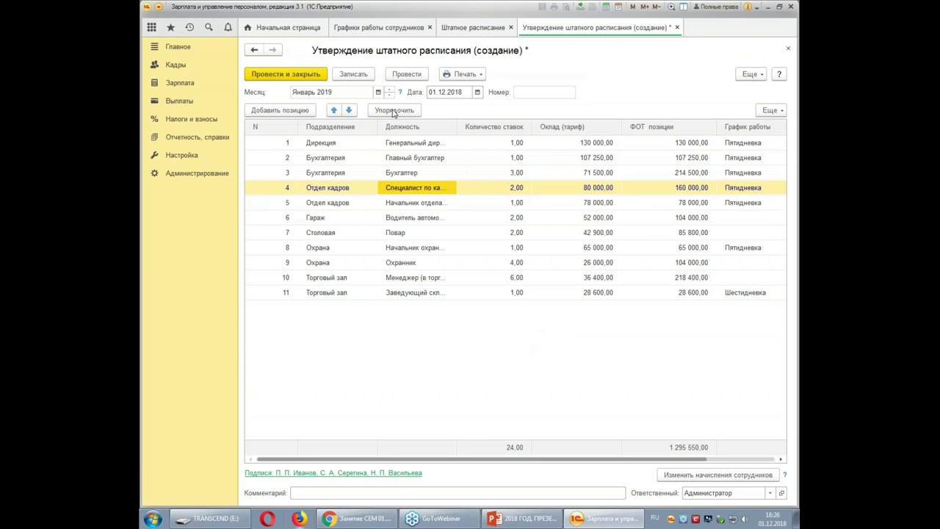
left_click(480, 75)
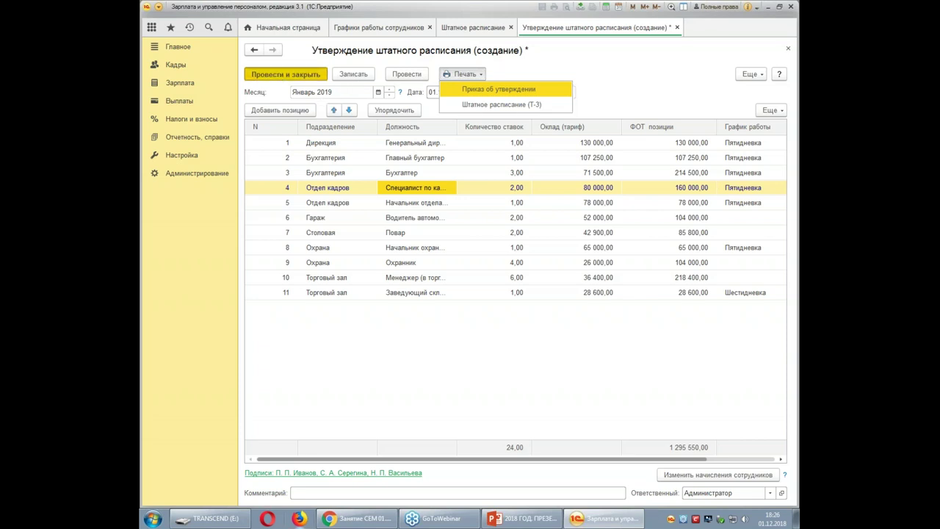
left_click(285, 74)
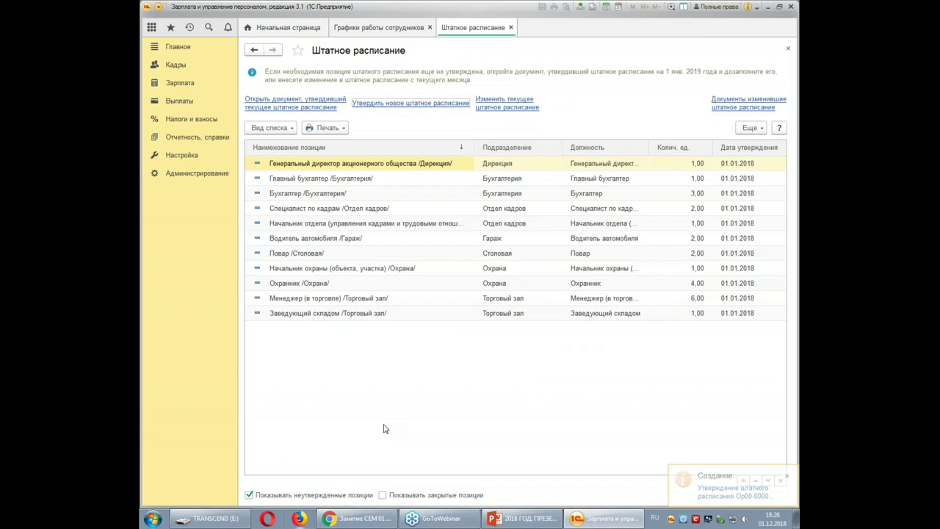
Step: Open the general director's card from the employee list, view the documents that can be drawn up from it, and close the card
left_click(176, 66)
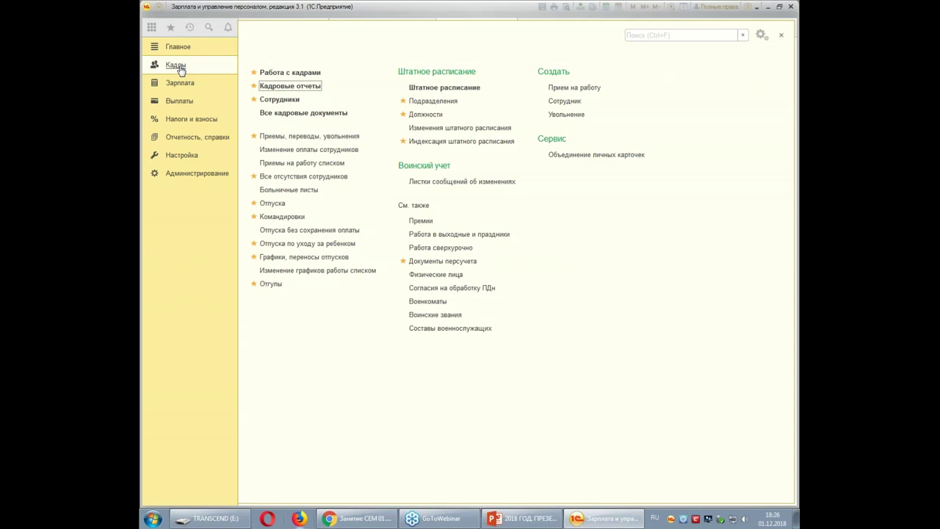
left_click(289, 102)
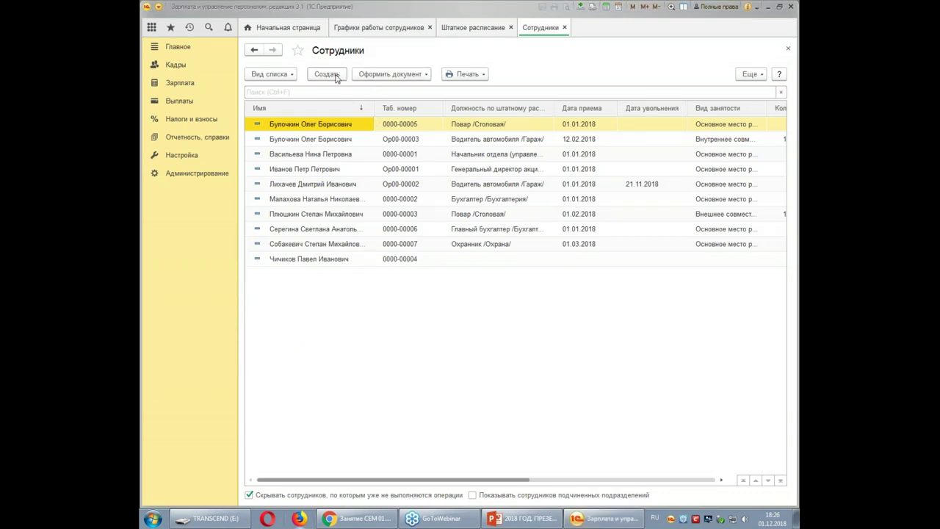
left_click(328, 175)
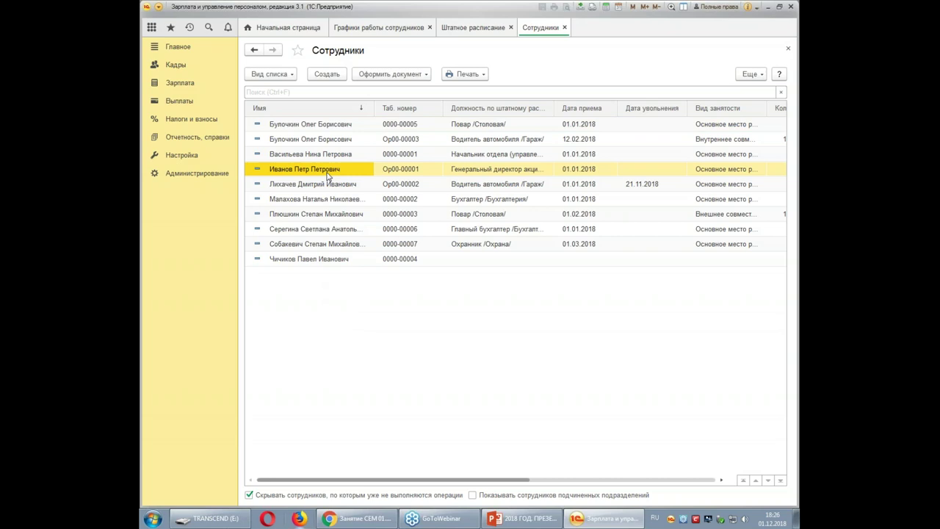
double_click(327, 175)
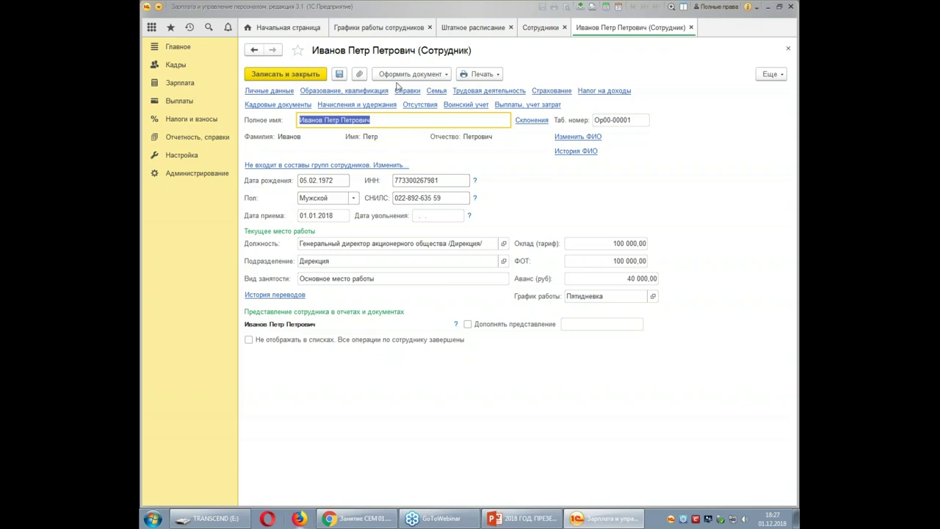
left_click(424, 75)
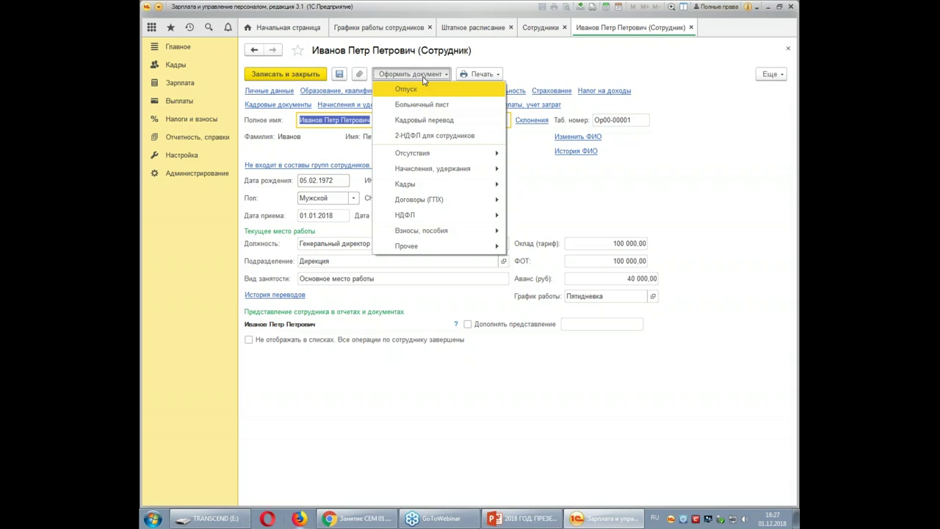
left_click(788, 52)
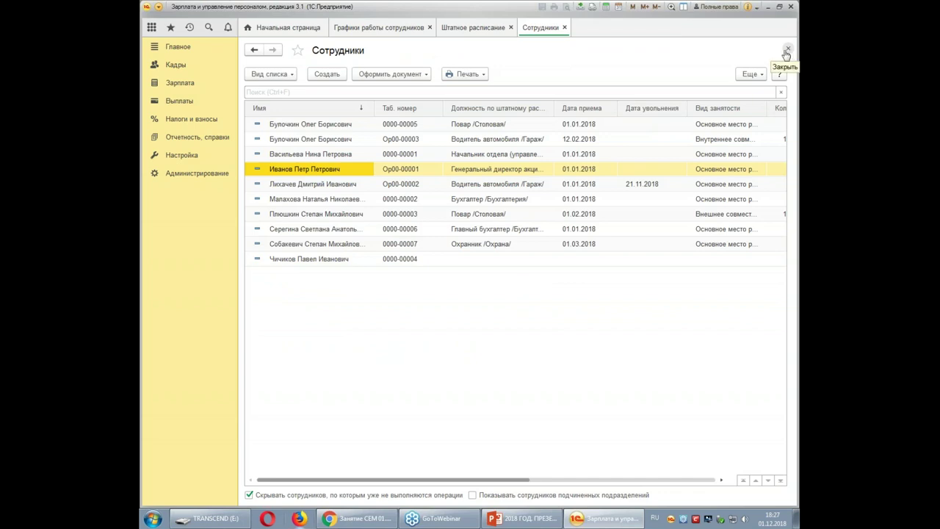
Step: Open the general director's employee card, and open that employee's 01.01.2018 Прием на работу document from the hires, transfers and dismissals list
double_click(363, 170)
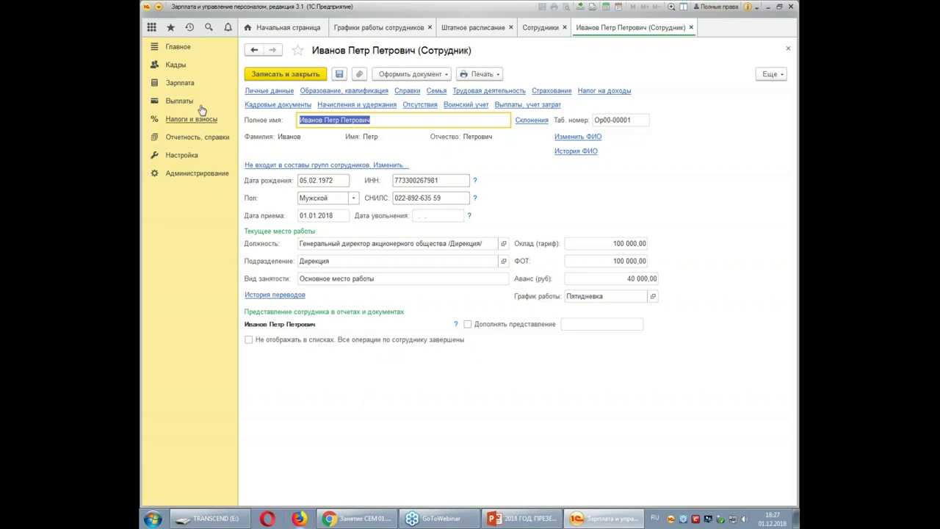
left_click(177, 66)
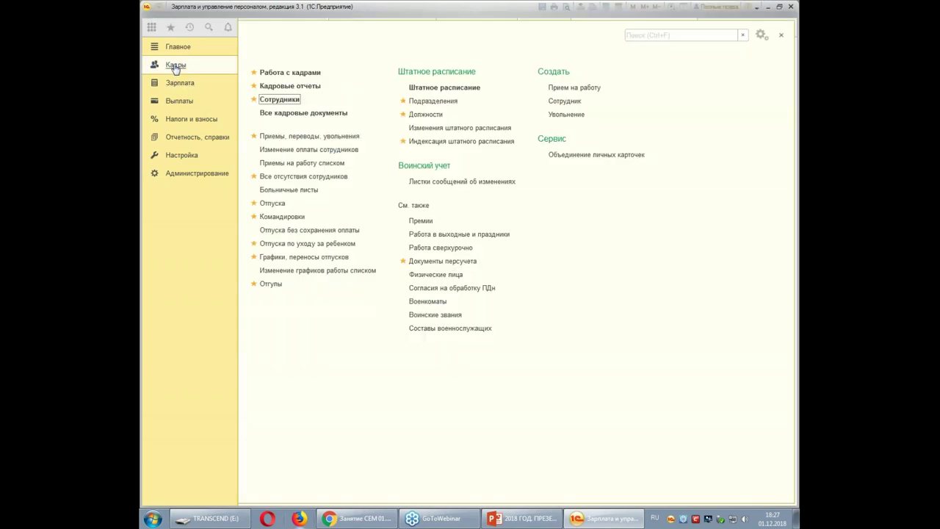
left_click(301, 137)
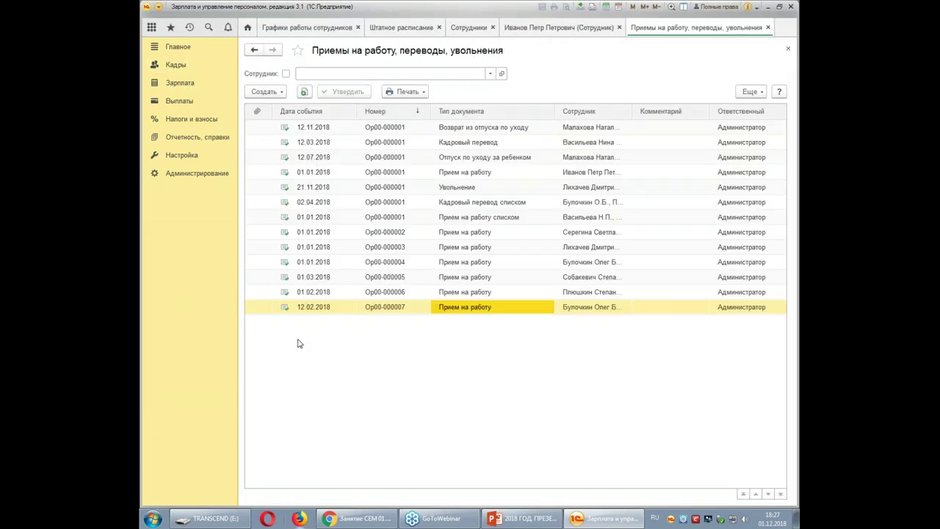
left_click(317, 173)
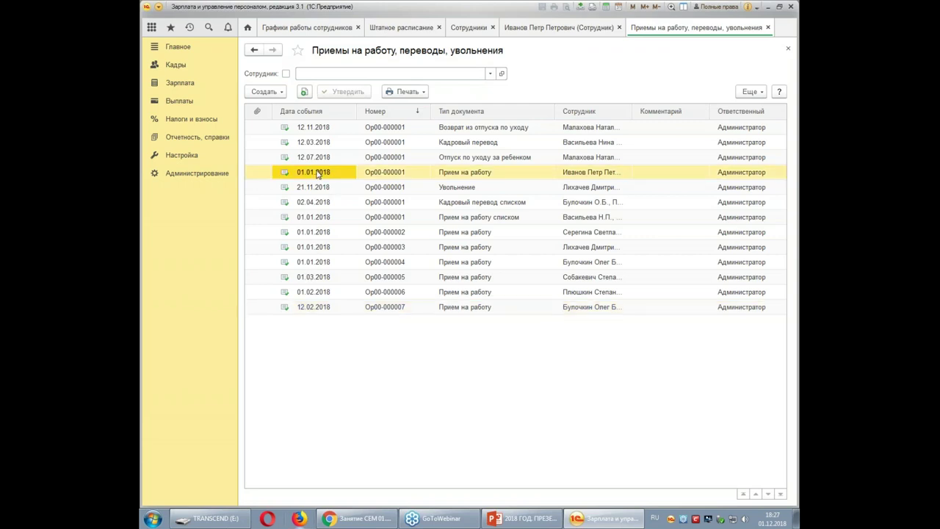
double_click(317, 174)
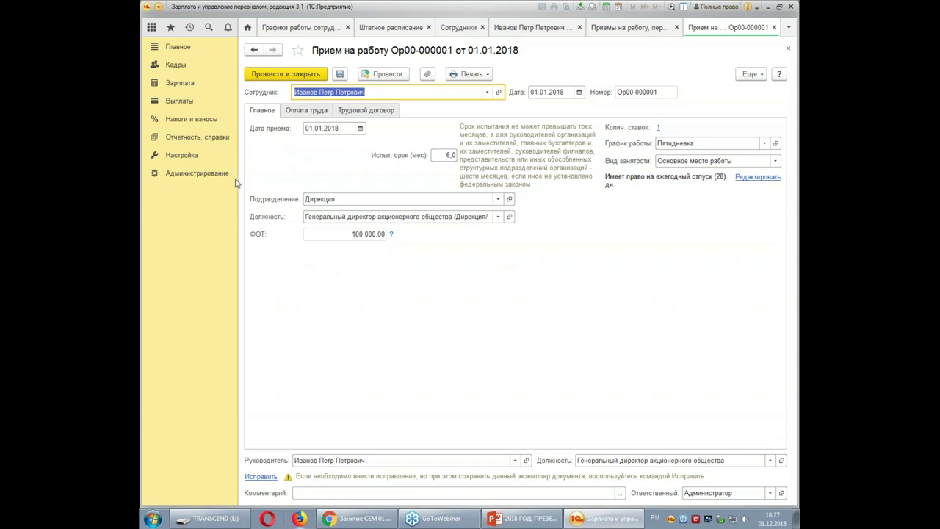
Step: Review the Оплата труда, Трудовой договор and Главное details of the general director's hiring document, including the ФОТ field
left_click(312, 116)
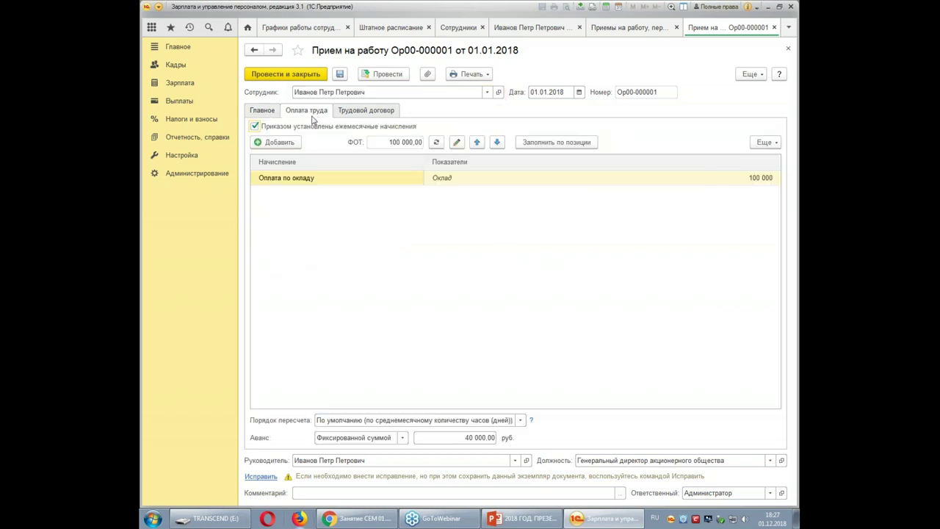
left_click(375, 111)
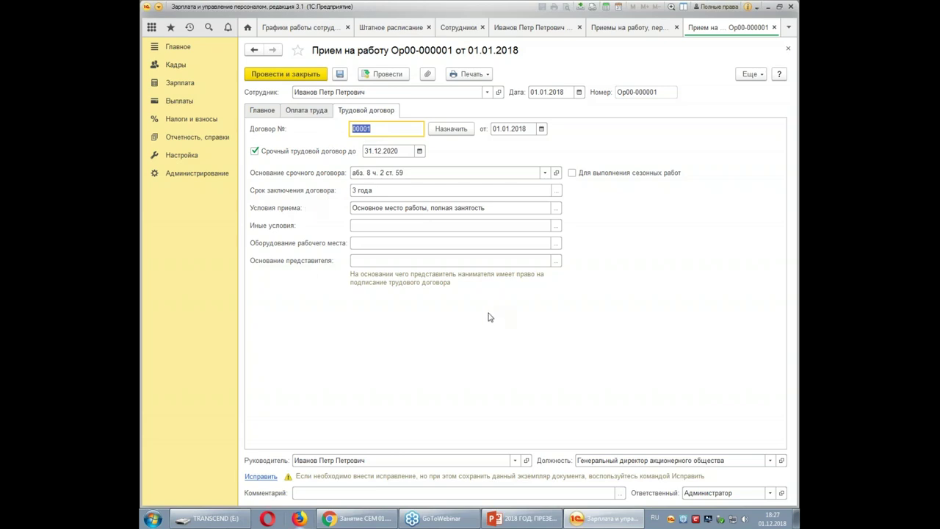
left_click(262, 111)
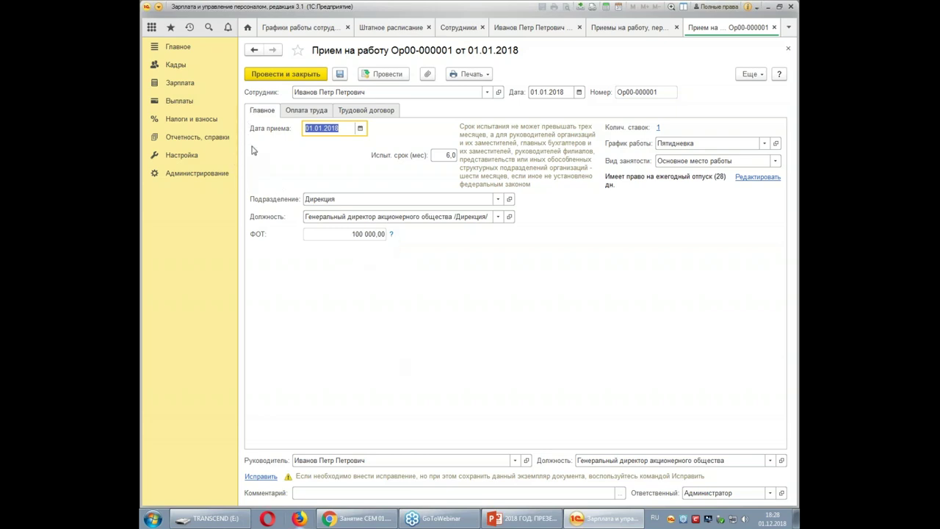
left_click(348, 234)
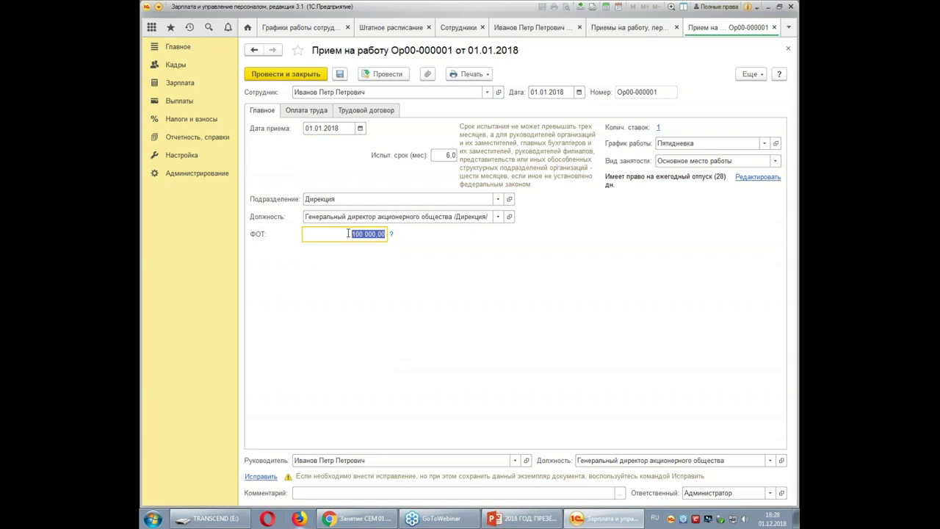
Step: Try an Оклад of 70 000 in the hiring document's pay terms and check the ФОТ on its main details
left_click(298, 112)
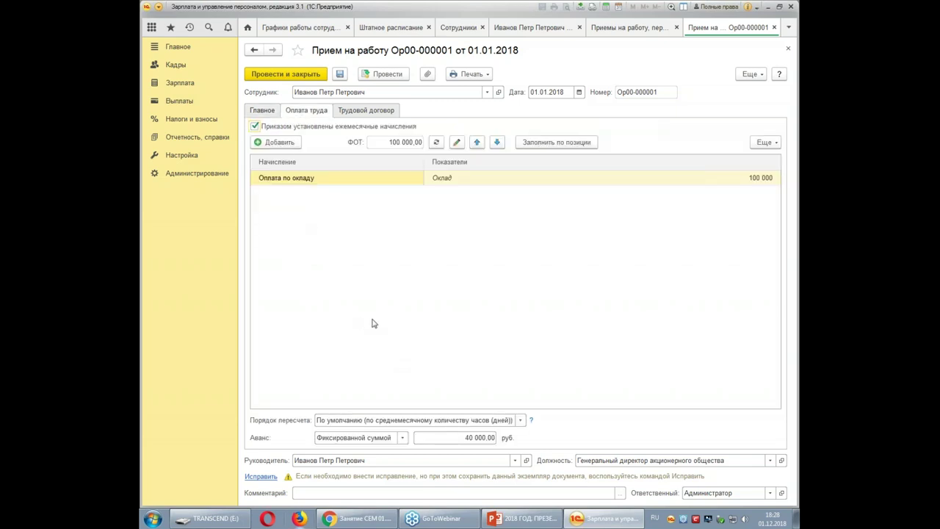
left_click(725, 183)
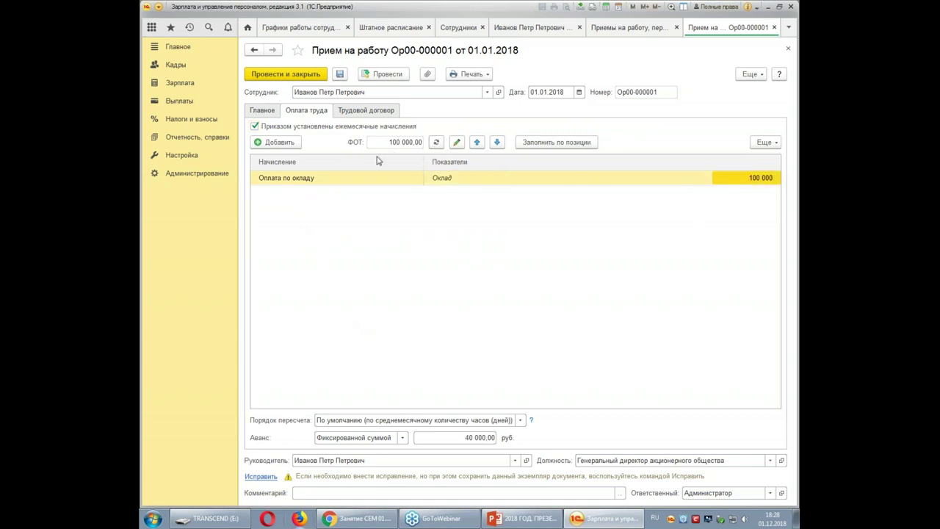
left_click(727, 184)
type("70000")
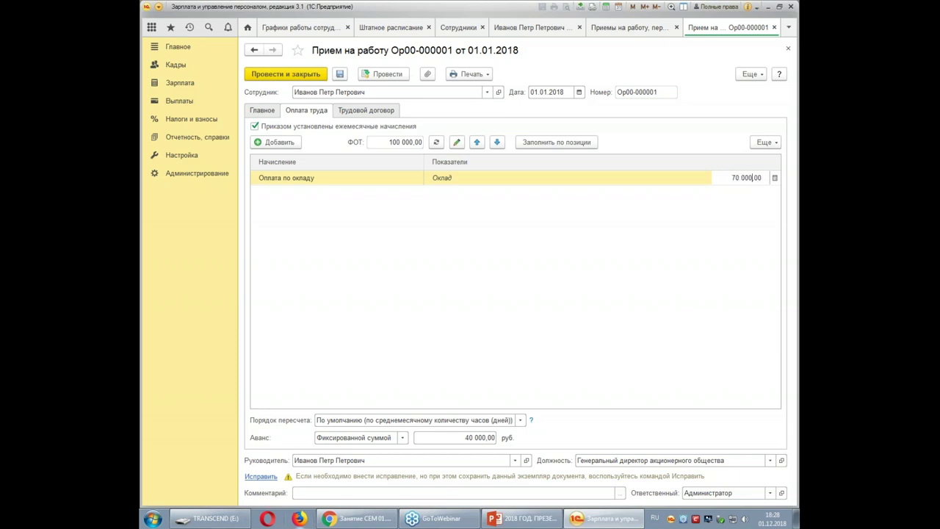
left_click(757, 292)
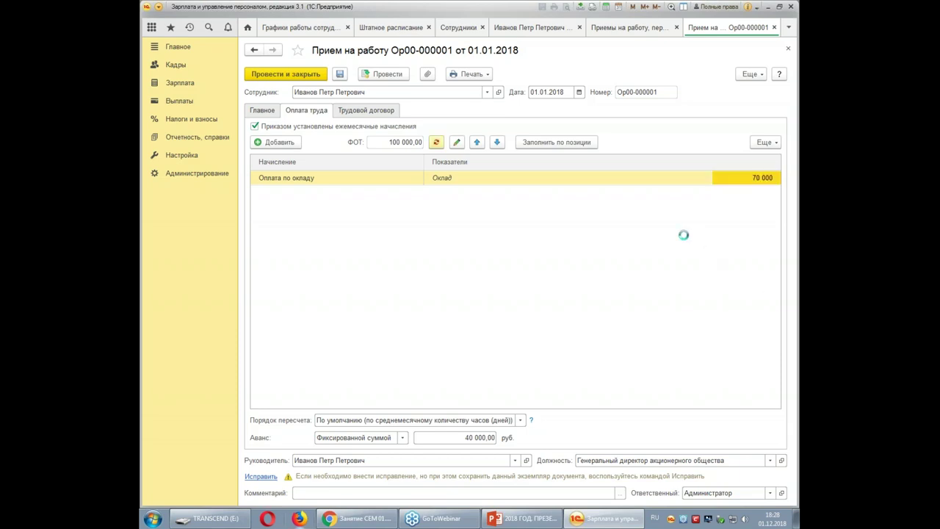
left_click(269, 111)
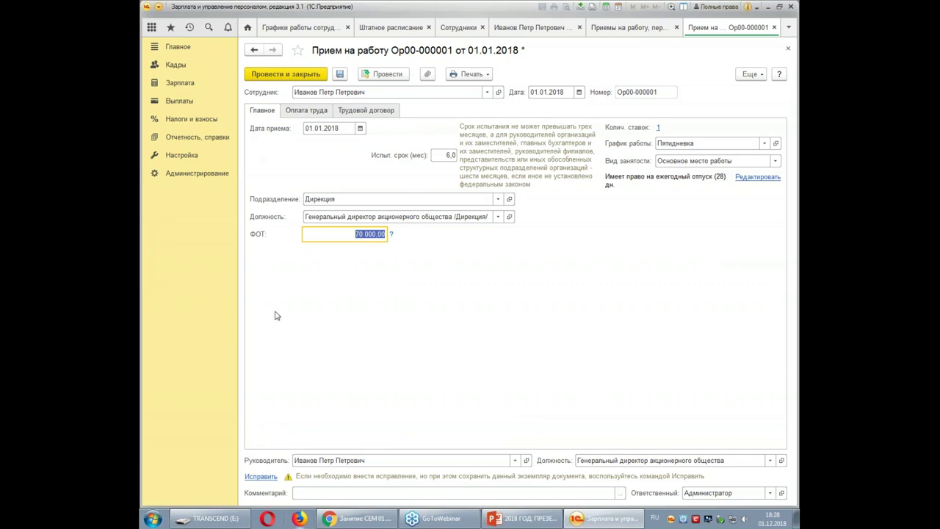
Step: Set the Оклад for Оплата по окладу to 100 000 and close the general director's hiring document
left_click(307, 112)
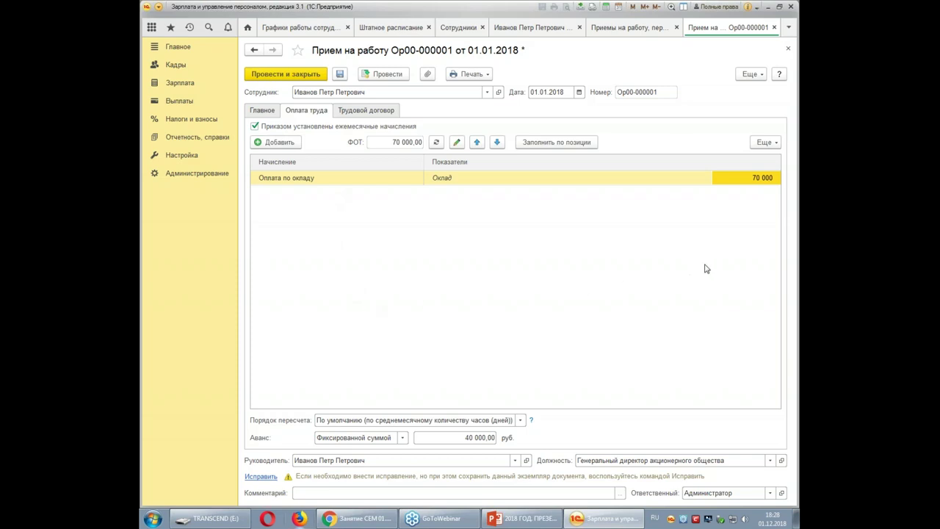
double_click(743, 186)
type("100000")
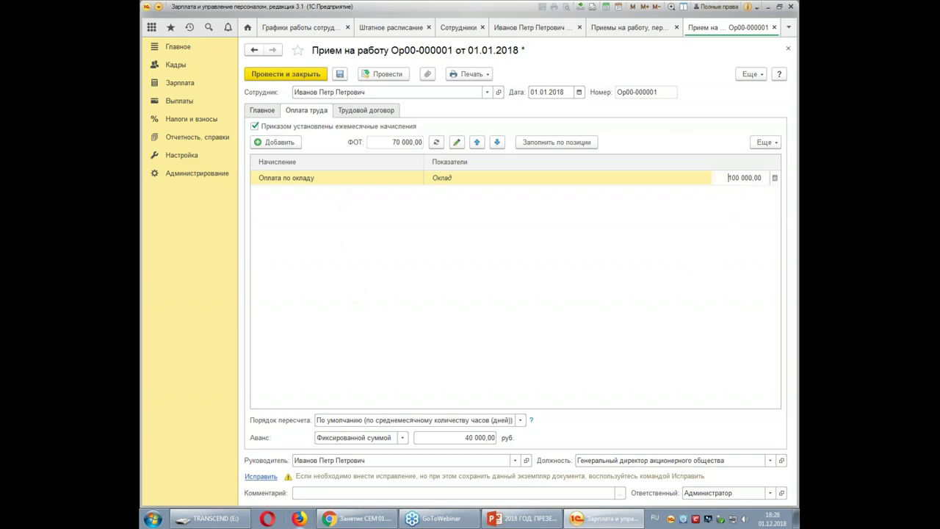
key("Return")
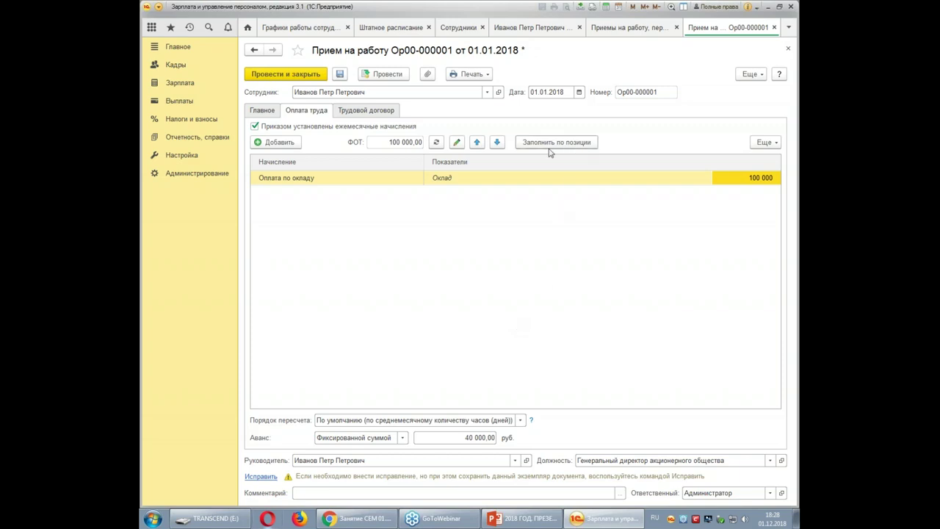
left_click(788, 50)
left_click(470, 268)
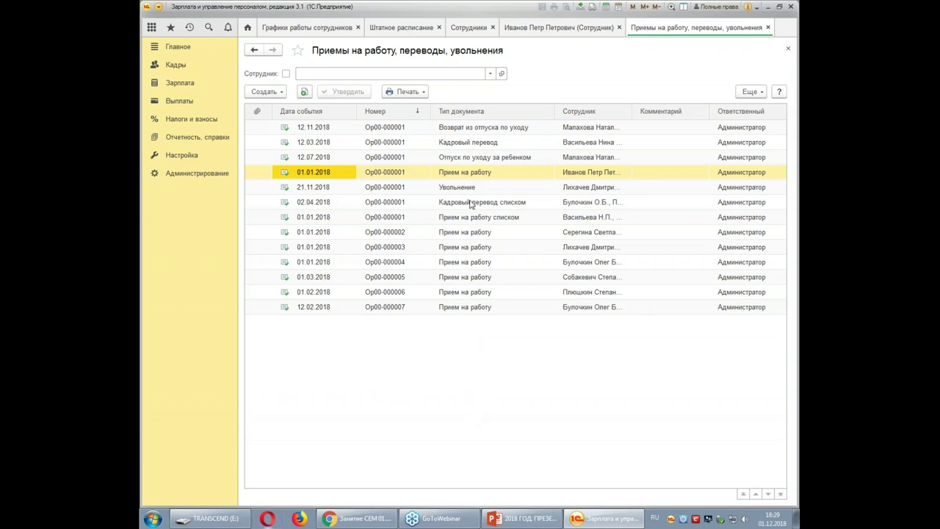
Step: View the Кадровый перевод document dated 12.03.2018, close it, and look through the document types that can be created in the list
left_click(465, 143)
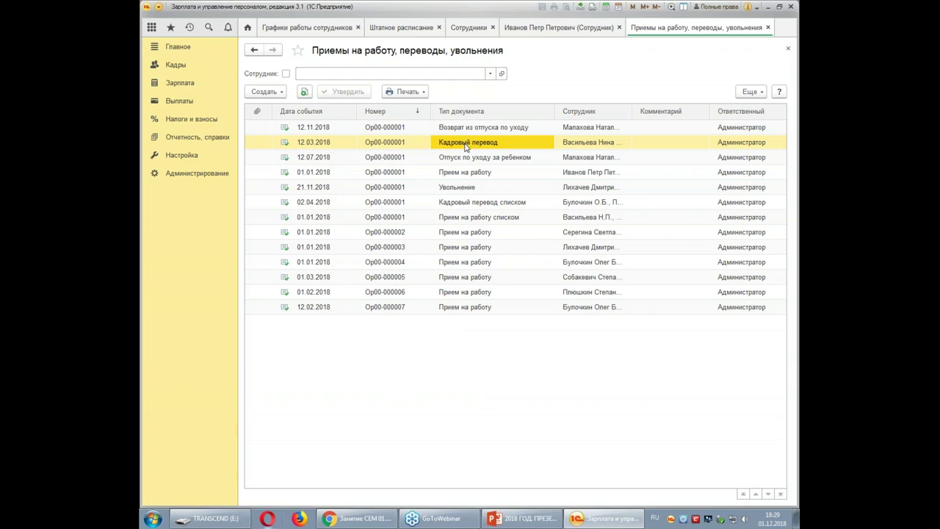
double_click(466, 143)
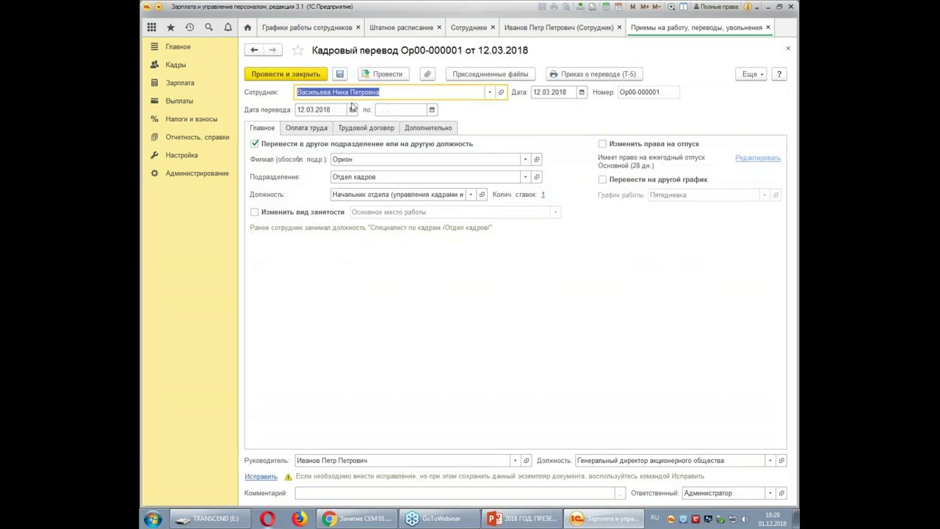
left_click(788, 48)
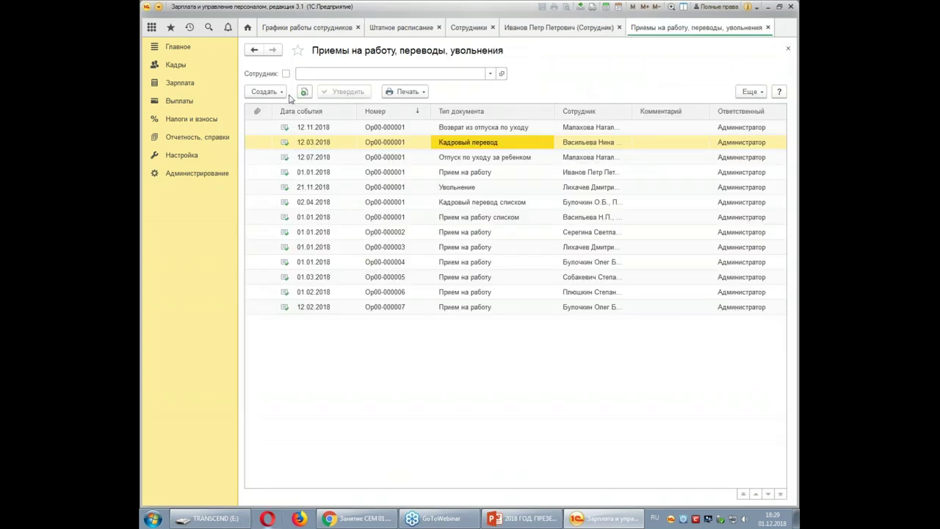
left_click(278, 92)
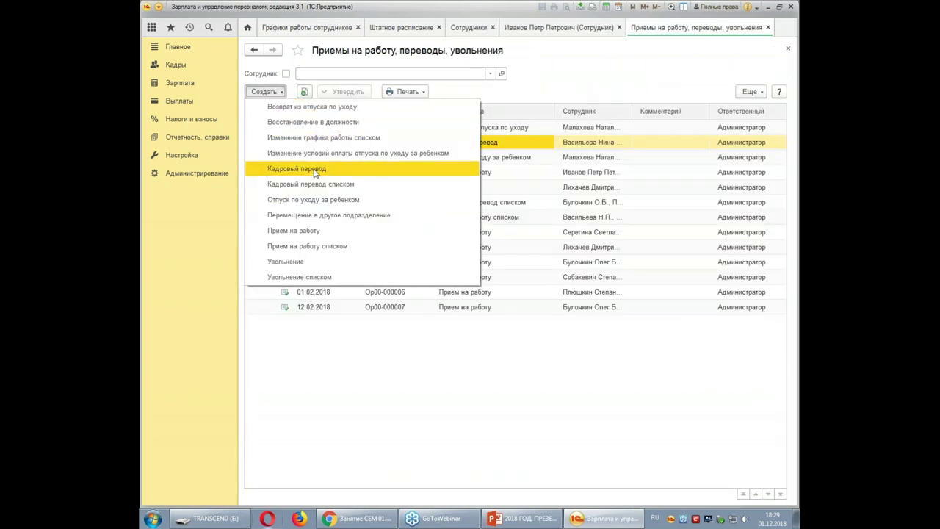
left_click(533, 144)
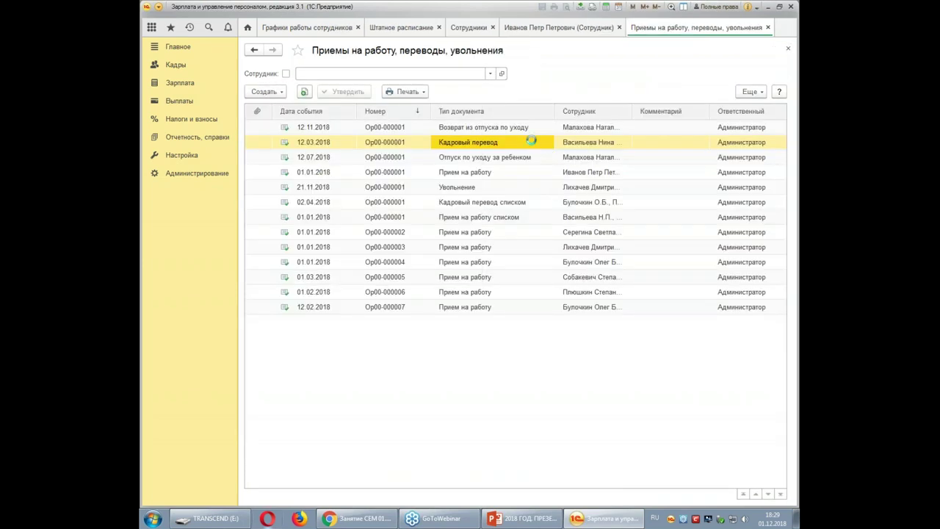
Step: In the 12.03.2018 Кадровый перевод, enable Перевести на другой график, view the available schedules, and try the leave-rights and employment-type options
double_click(530, 144)
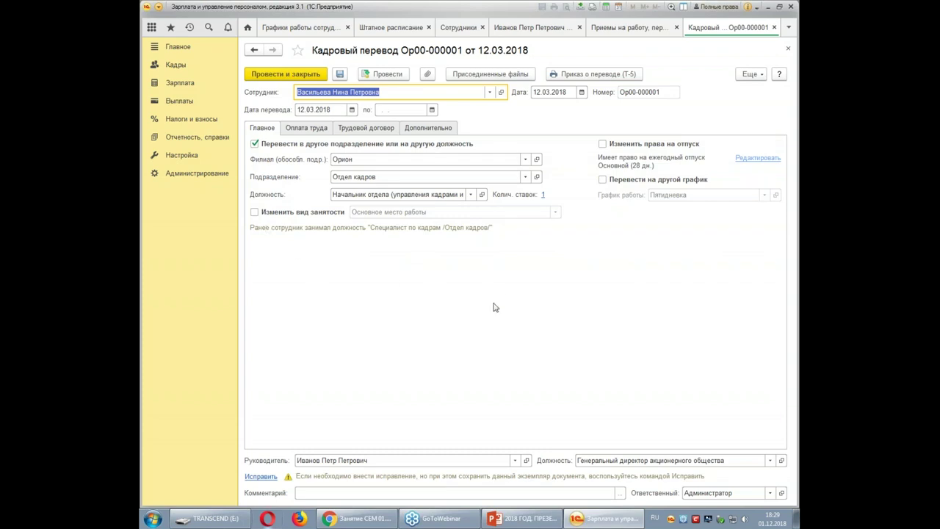
left_click(602, 145)
left_click(602, 145)
left_click(602, 180)
left_click(764, 195)
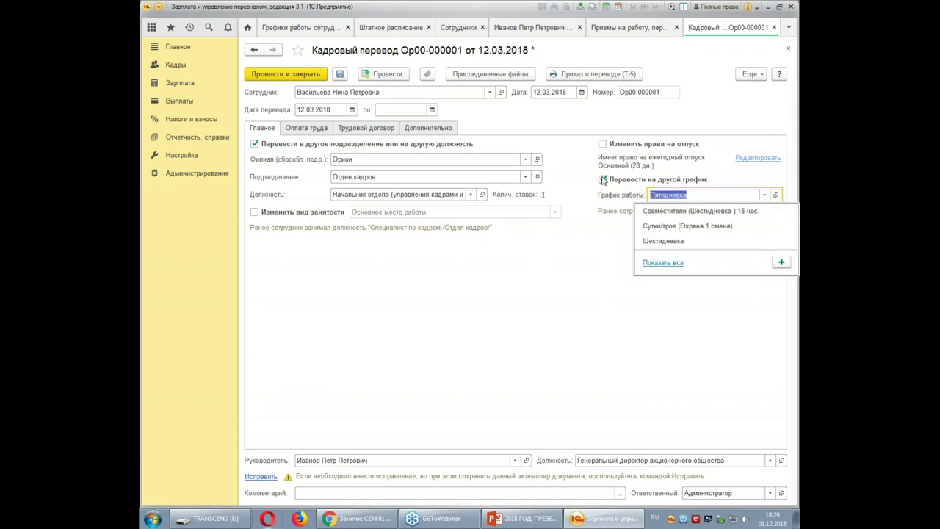
left_click(605, 185)
left_click(254, 212)
left_click(255, 212)
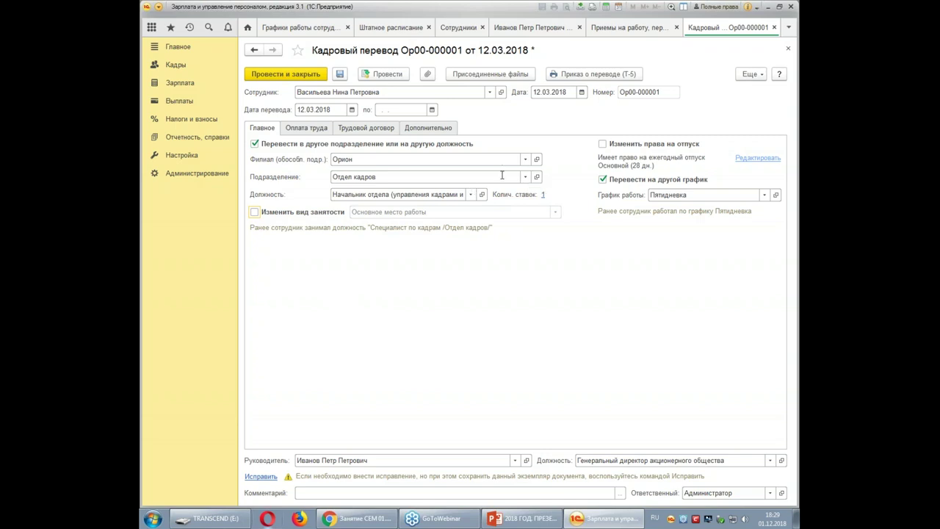
Step: Review the transfer's pay terms with the Оклад indicator and its employment contract details
left_click(304, 128)
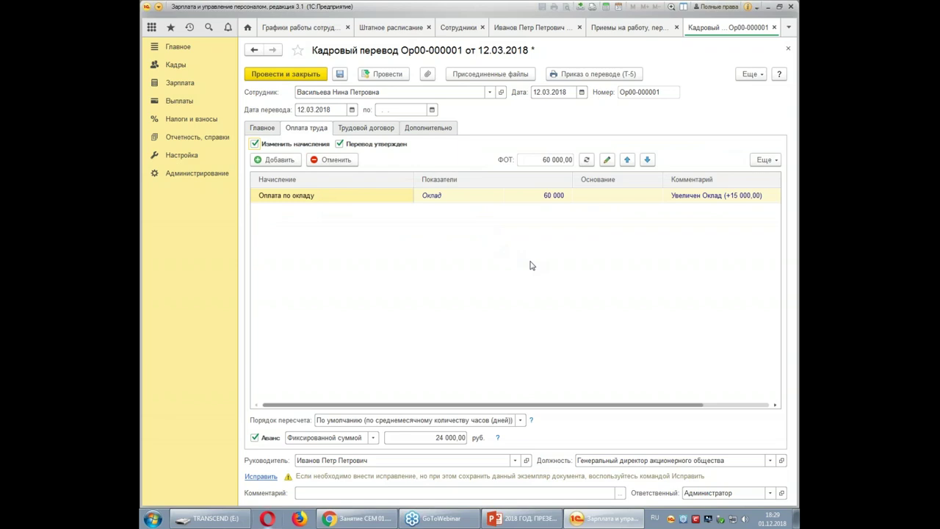
left_click(553, 200)
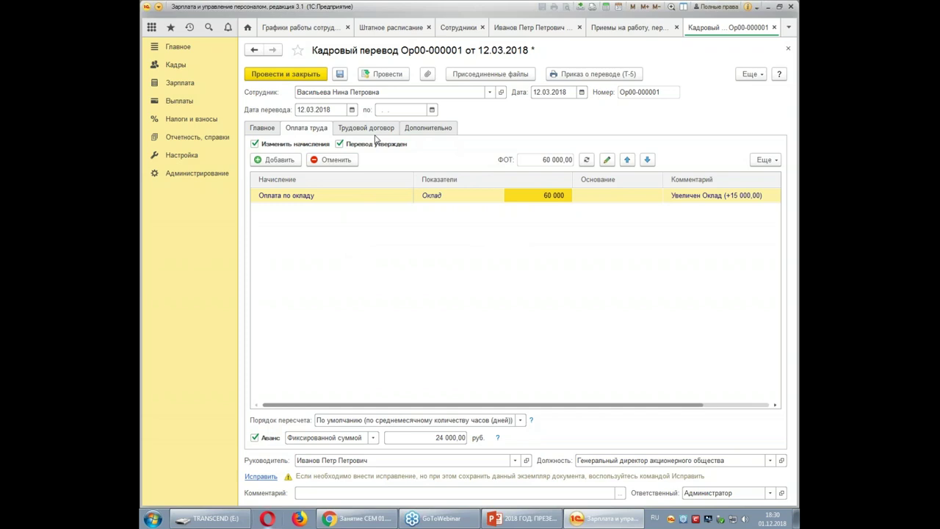
left_click(373, 128)
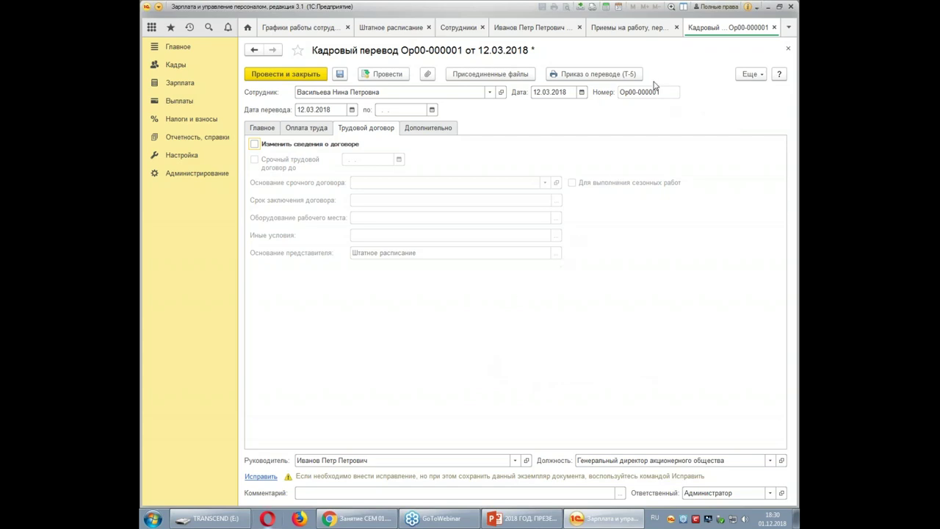
Step: Save the transfer and generate its Приказ о переводе (Т-5), and close the printed form and the document
left_click(601, 80)
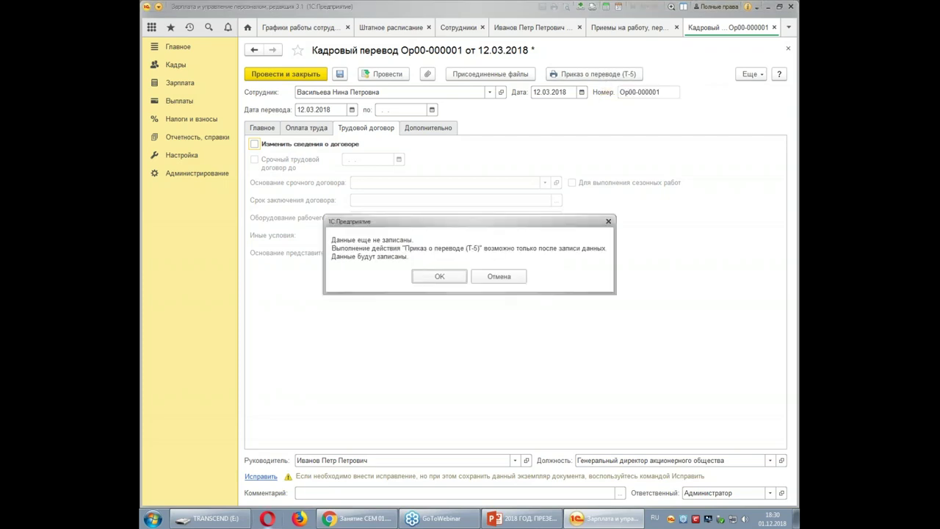
left_click(450, 283)
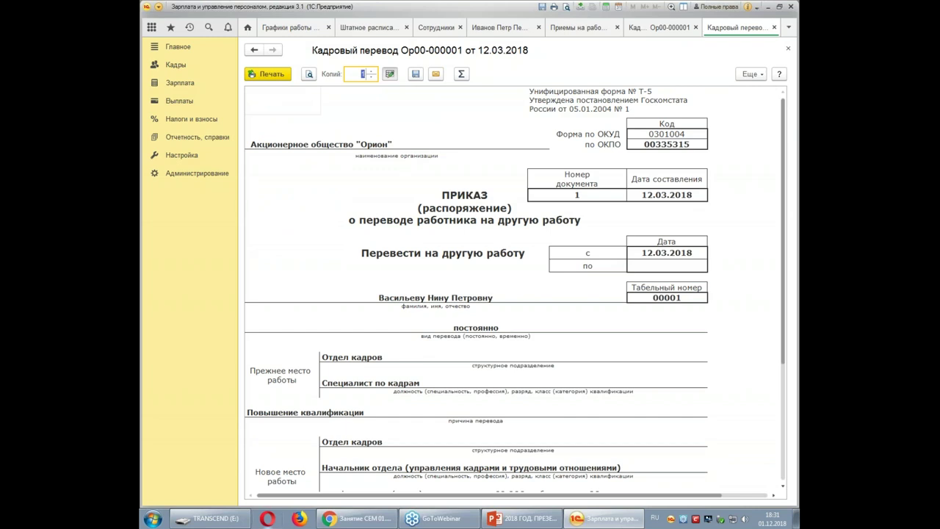
left_click(788, 49)
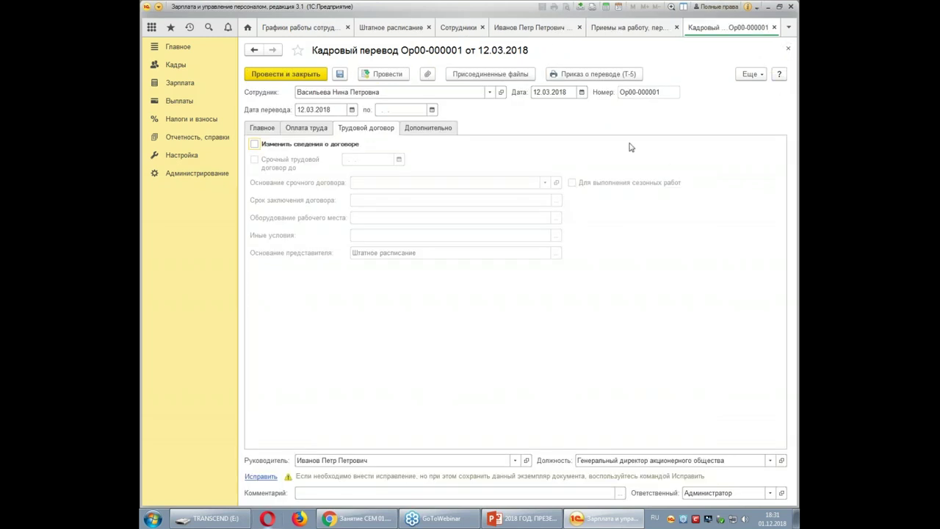
left_click(788, 50)
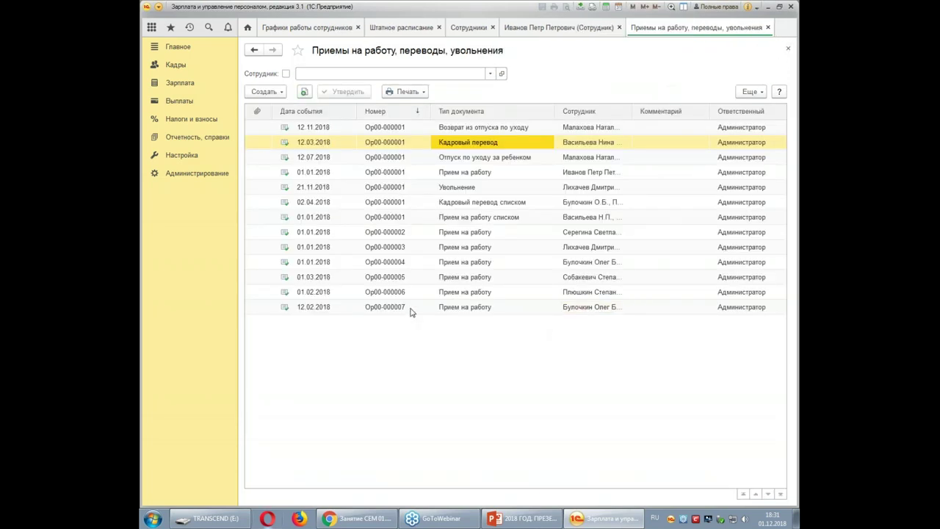
Step: Open the Увольнение document dated 21.11.2018 from the hires, transfers and dismissals list
left_click(441, 190)
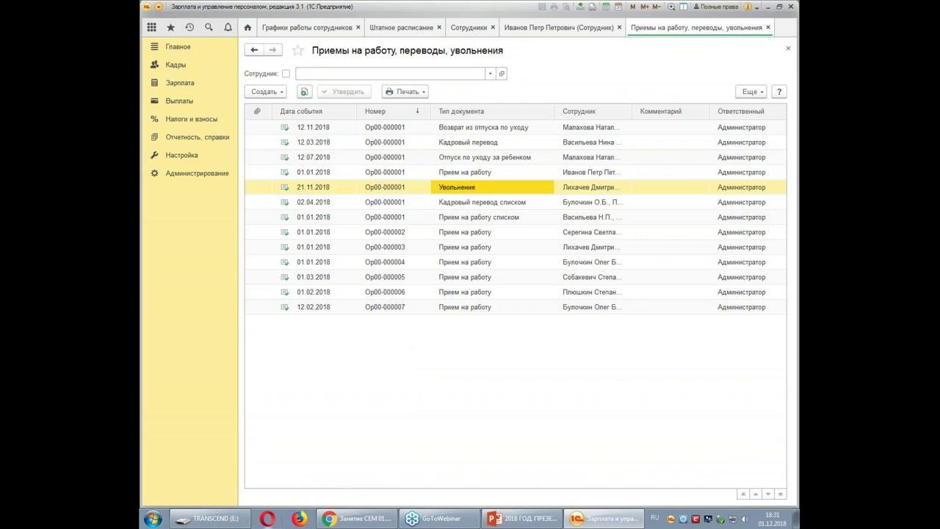
key("Return")
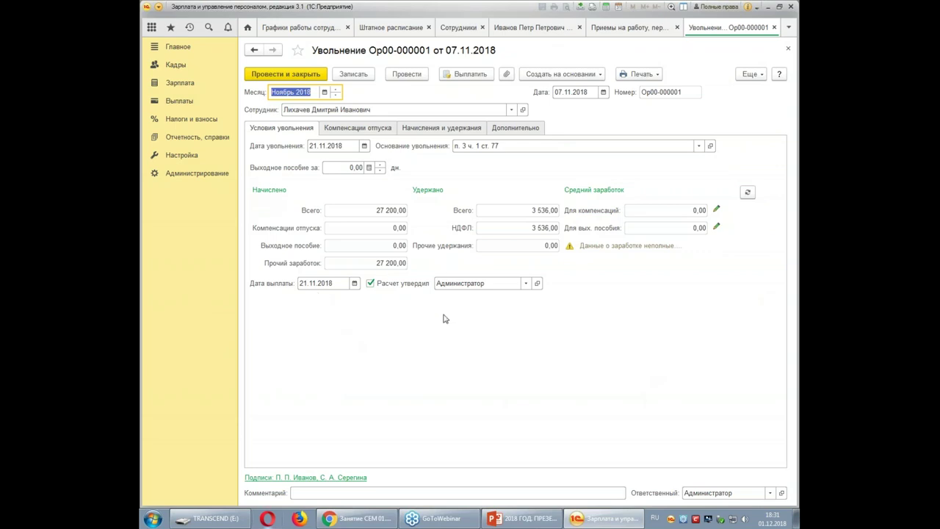
Step: Review the dismissal document's vacation compensation, accruals and deductions, and additional details, and close the document
left_click(351, 130)
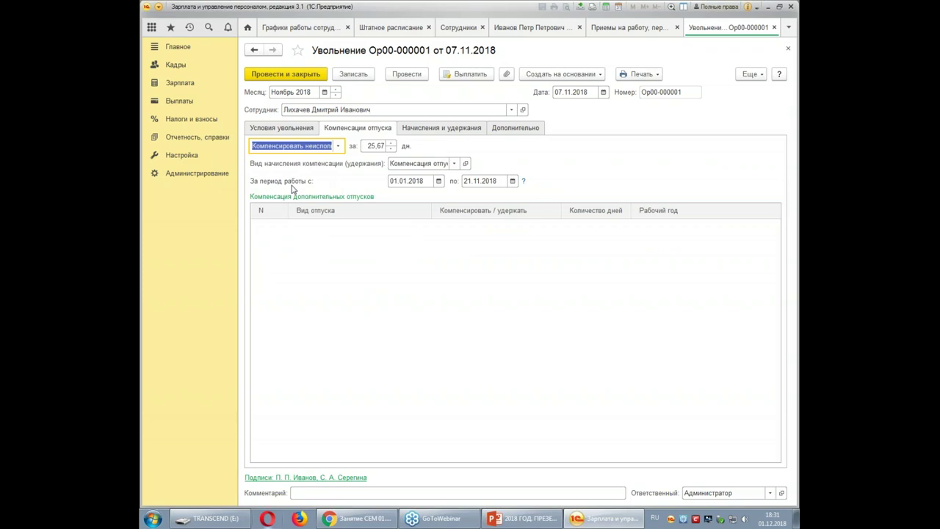
left_click(469, 129)
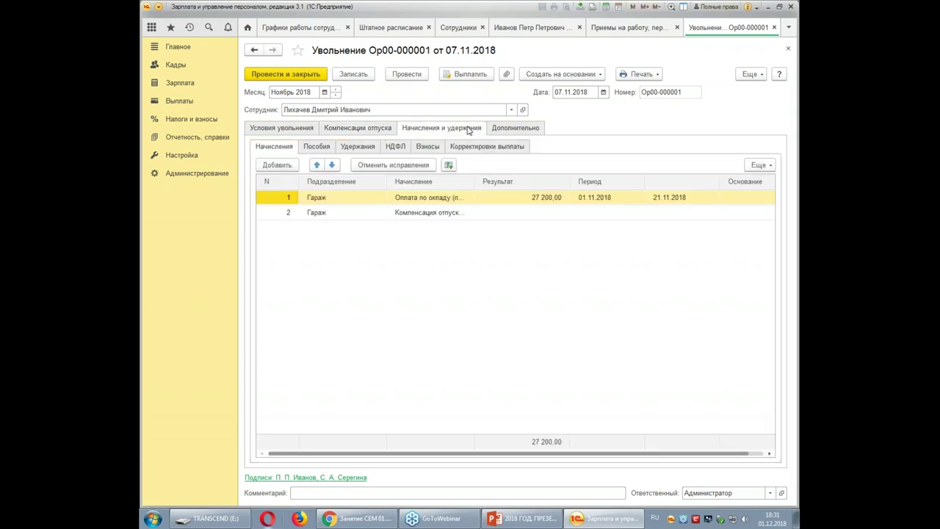
left_click(532, 130)
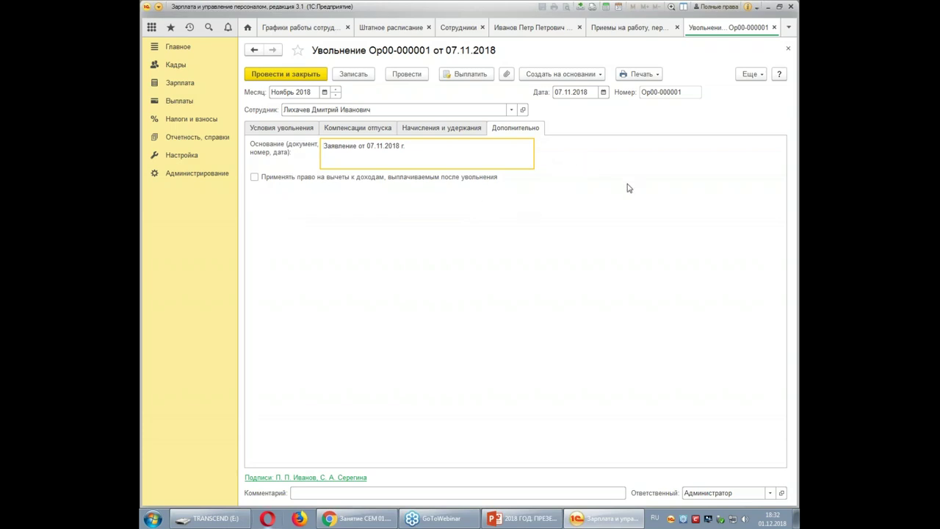
left_click(787, 50)
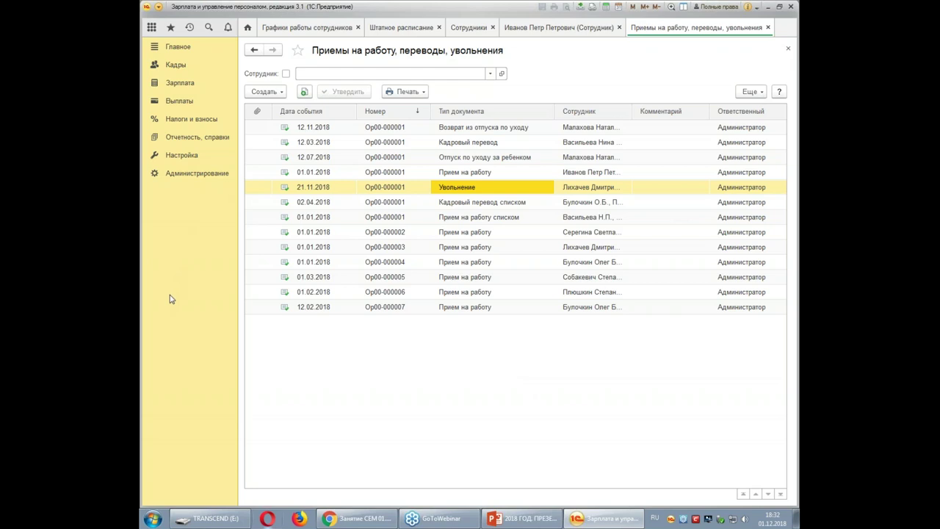
Step: Open the Сотрудники list and check it with and without the filter hiding employees whose operations are finished
left_click(177, 66)
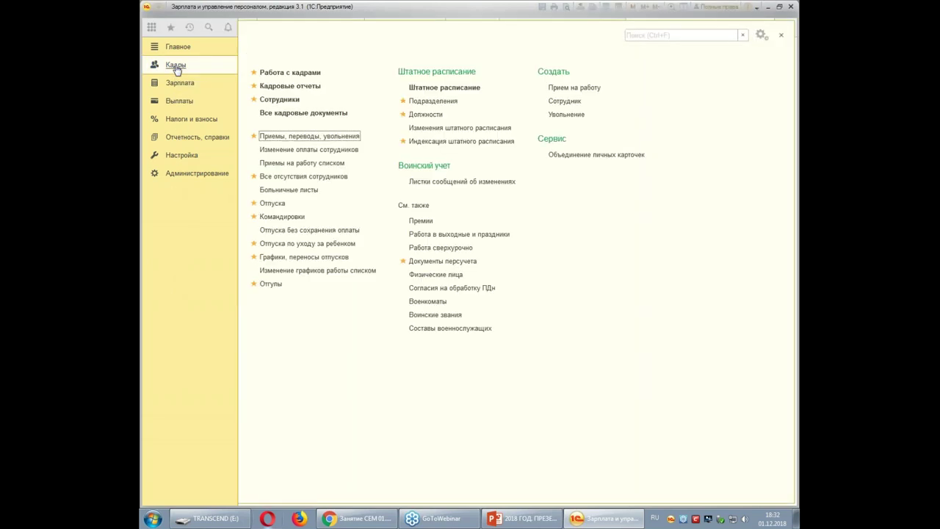
left_click(288, 101)
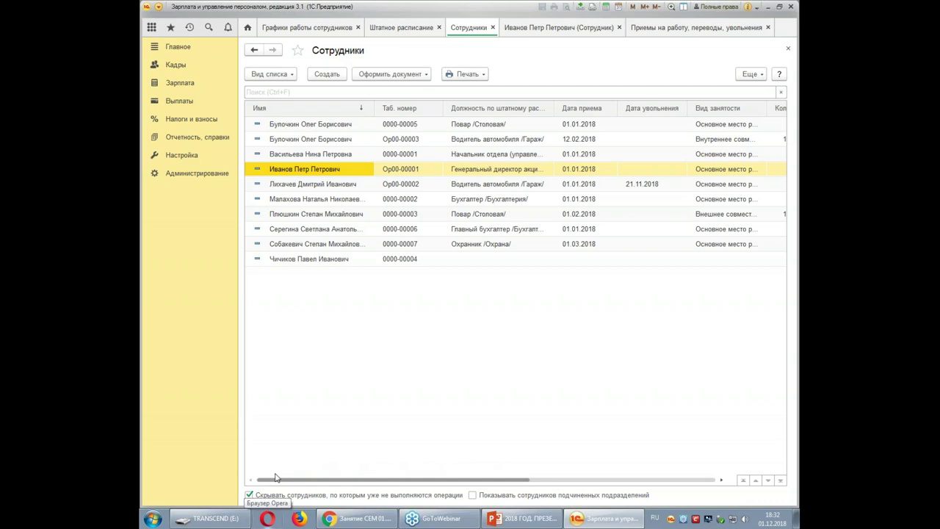
left_click(249, 495)
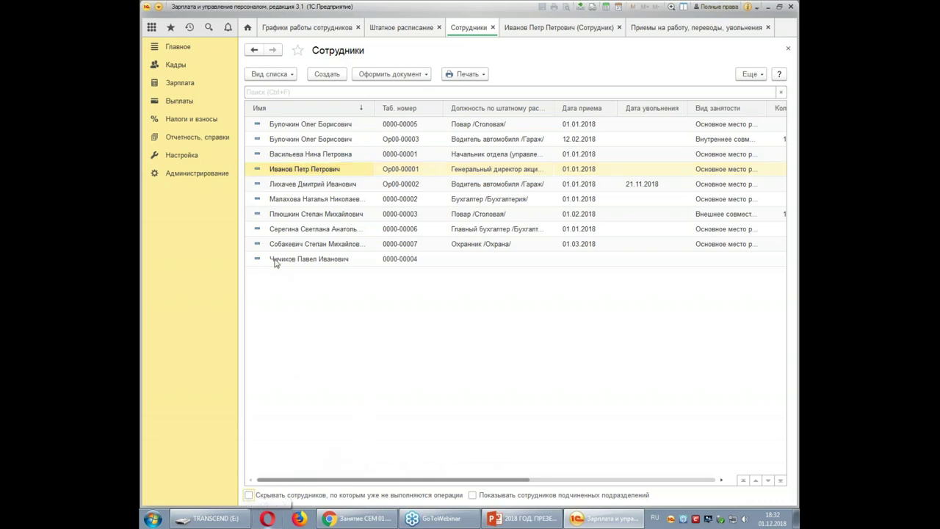
left_click(249, 495)
Step: Mark the dismissed Гараж driver's card as Не отображать в списках and save it
left_click(294, 185)
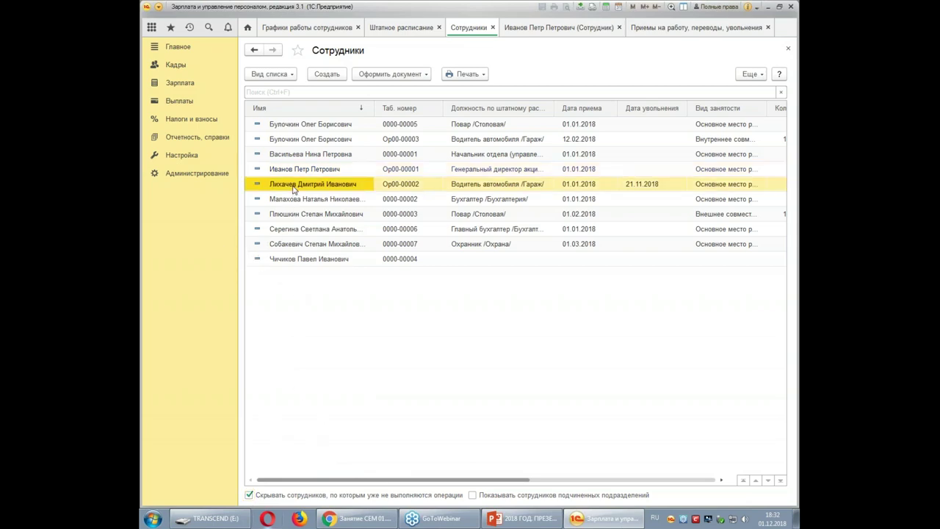
double_click(294, 185)
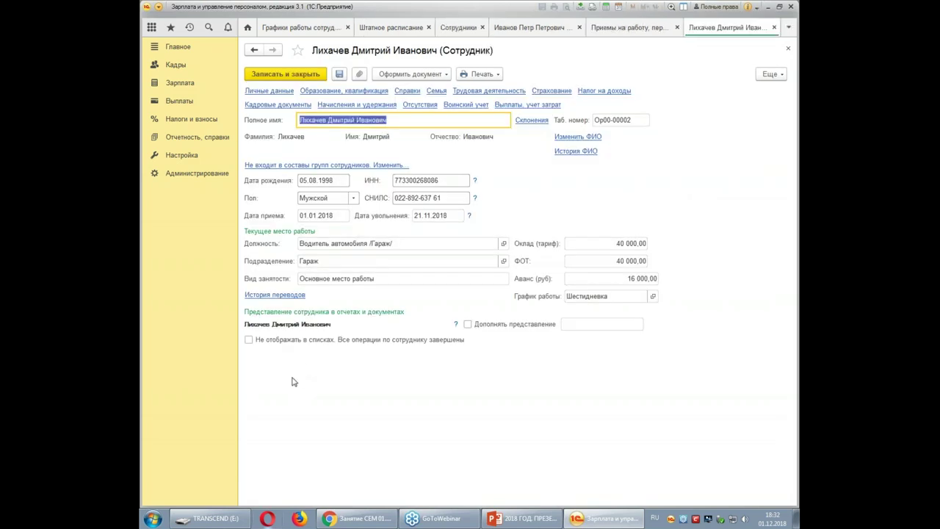
left_click(249, 341)
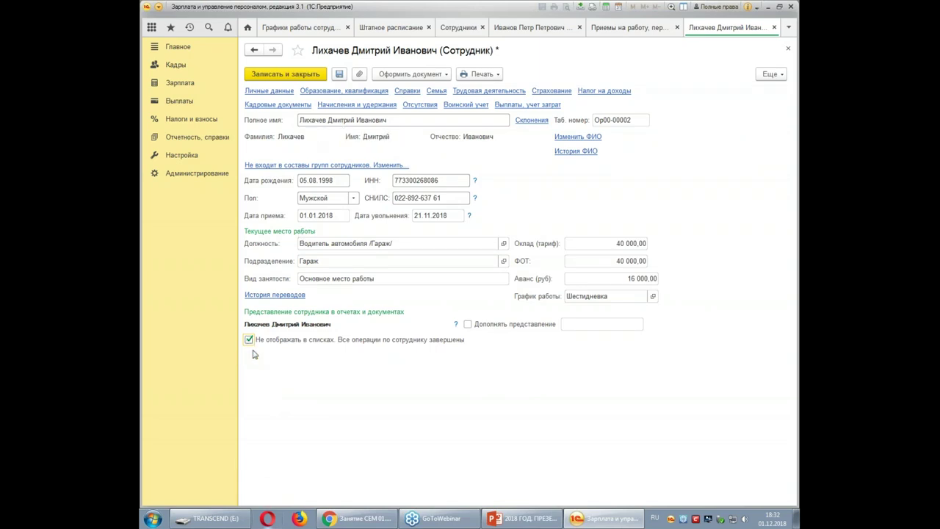
left_click(279, 77)
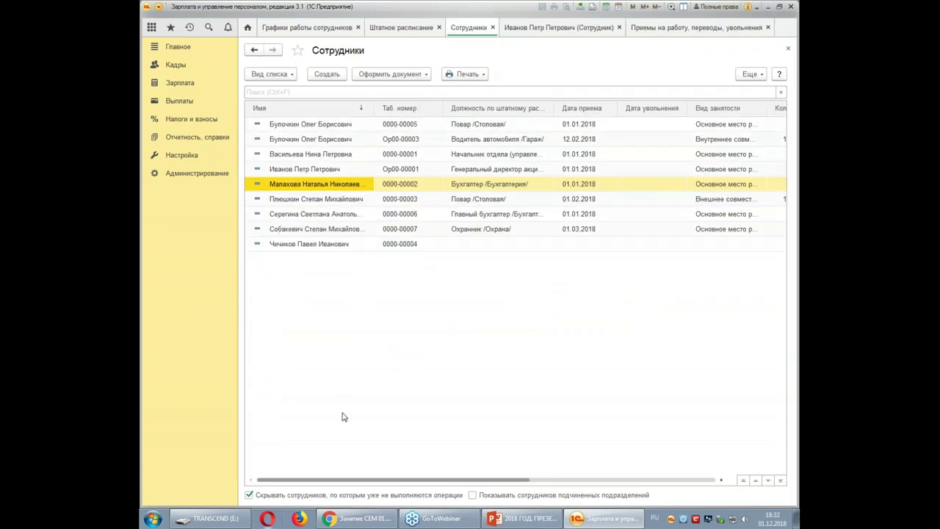
Step: Show hidden employees in the list, clear Не отображать в списках on the dismissed driver's card, and save it
left_click(248, 496)
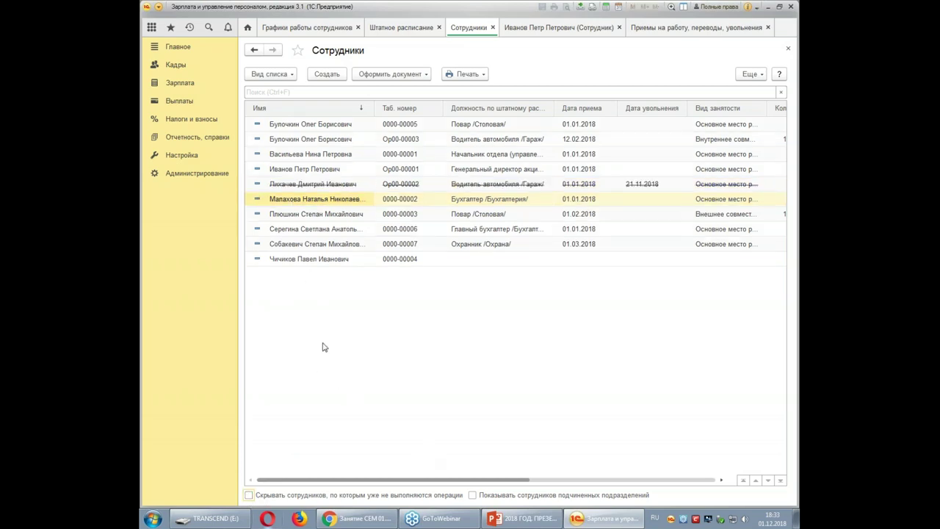
left_click(300, 189)
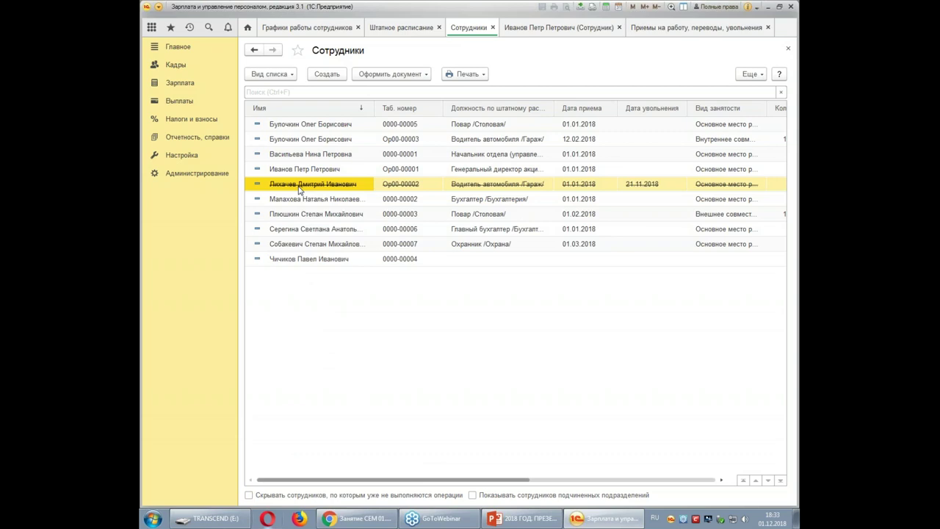
double_click(299, 190)
left_click(249, 339)
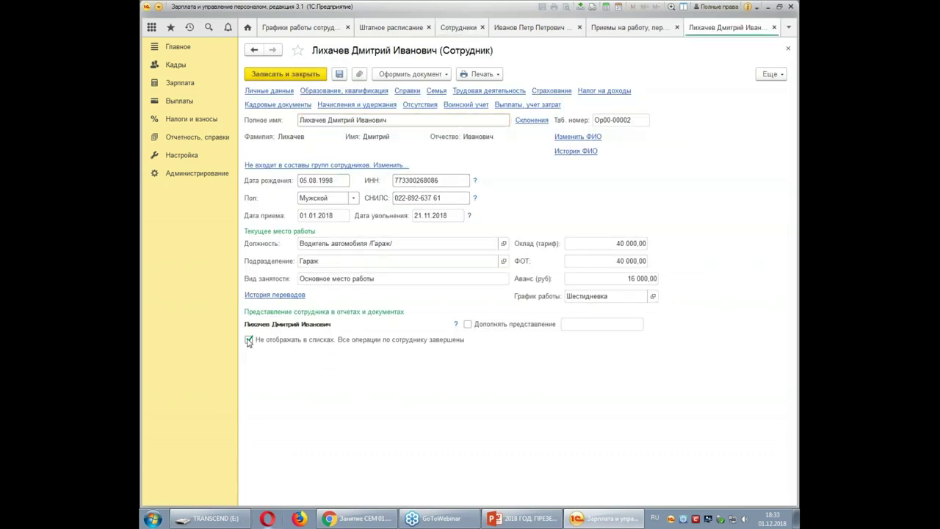
left_click(300, 79)
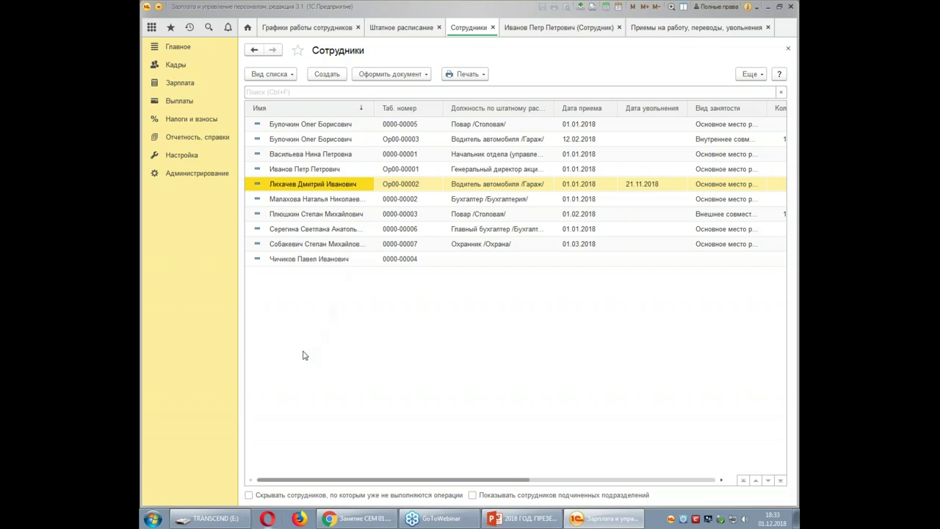
Step: Create a new employee record using the dismissed driver's name and confirm it is the same existing person
left_click(330, 76)
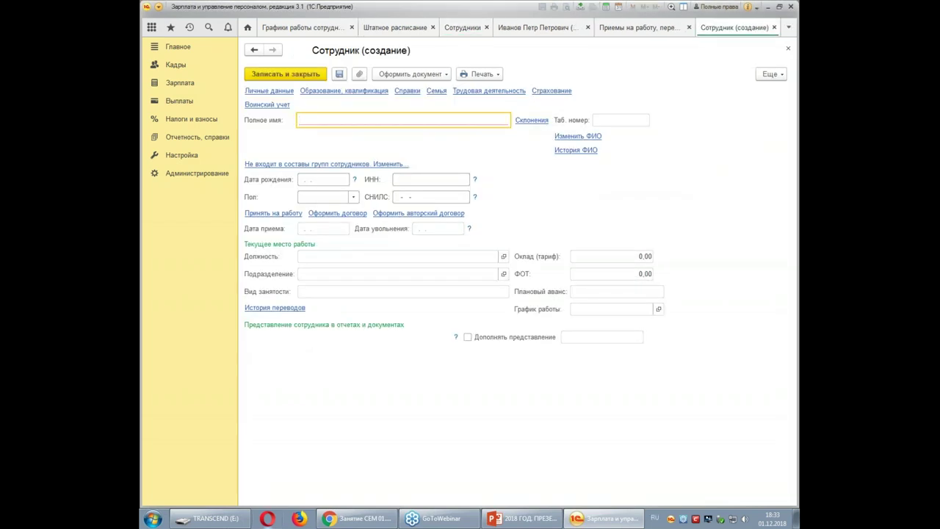
type("ли")
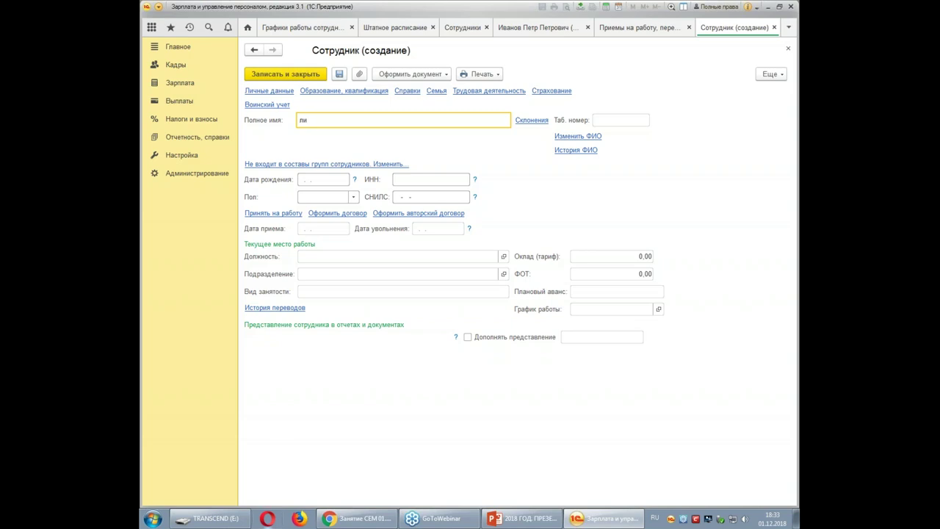
left_click(356, 166)
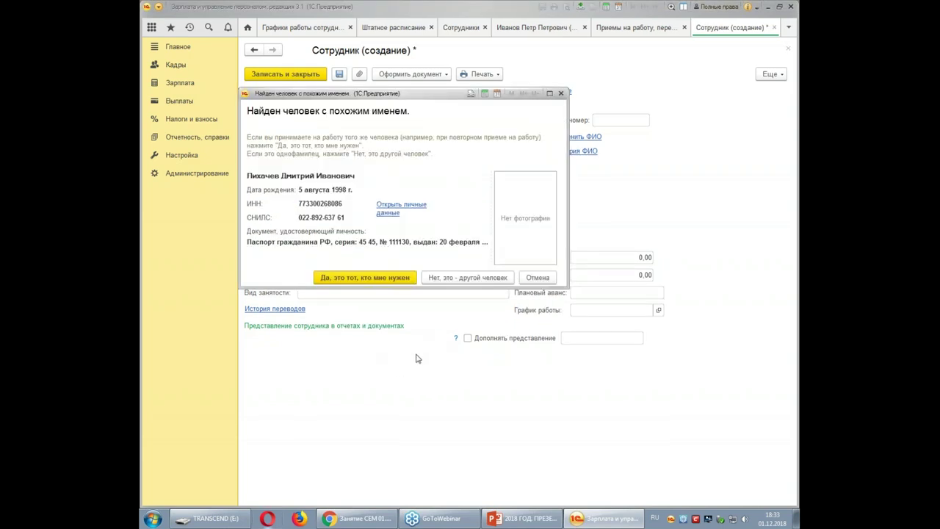
left_click(361, 279)
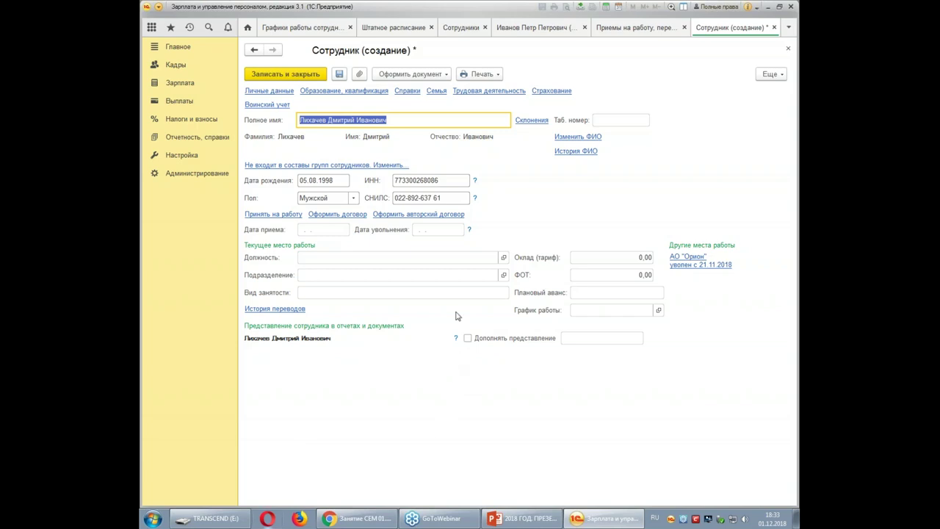
Step: Issue a Прием на работу document from the new employee record, with both document date and hire date 10.01.2019
left_click(446, 74)
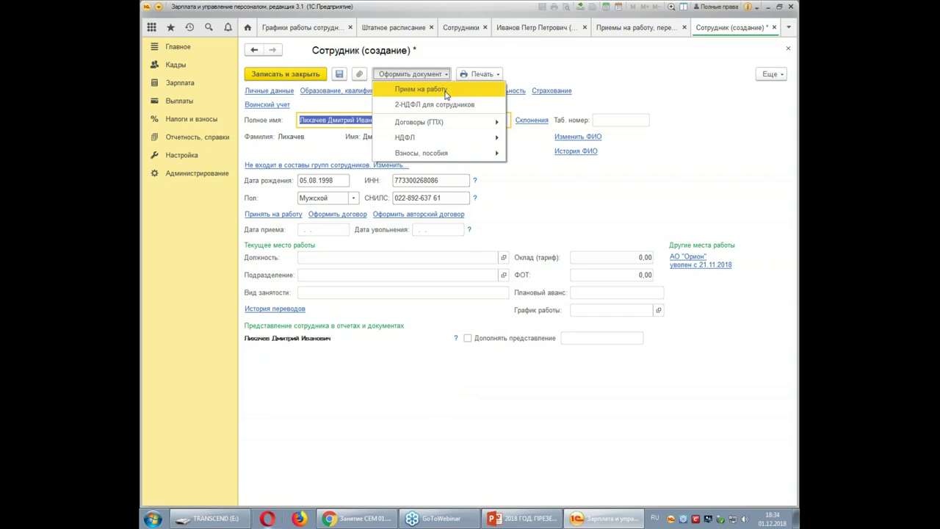
left_click(446, 90)
left_click(438, 274)
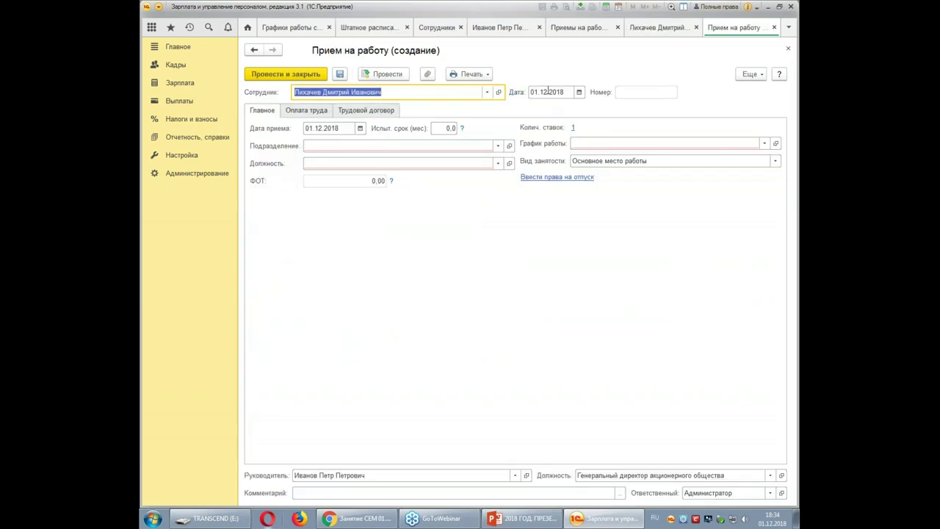
left_click(547, 91)
type("10.01.2019")
key("Tab")
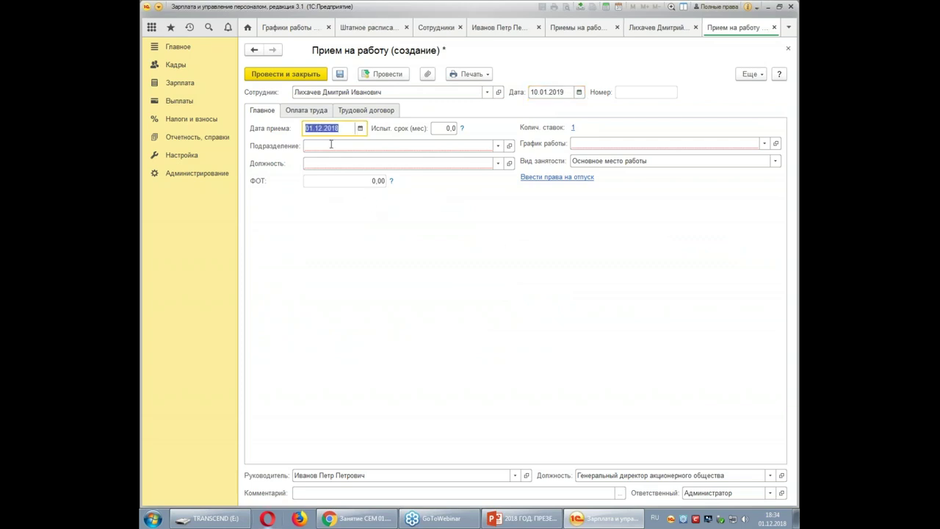
type("10.01.20")
type("1")
type("9")
key("shift+Tab")
Step: Set a 3-month trial period, department Гараж, and position Водитель автомобиля /Гараж/ in the hiring document
left_click(447, 129)
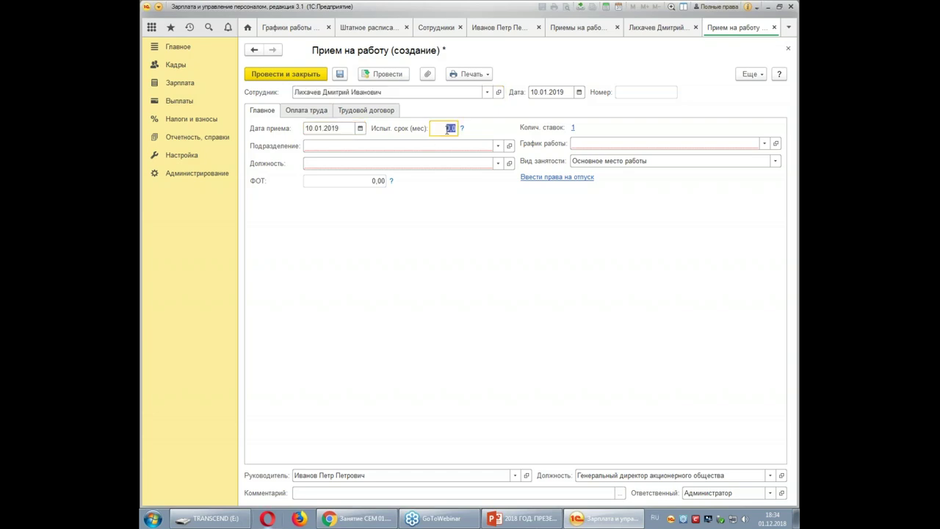
type("3")
left_click(432, 146)
left_click(325, 162)
left_click(322, 164)
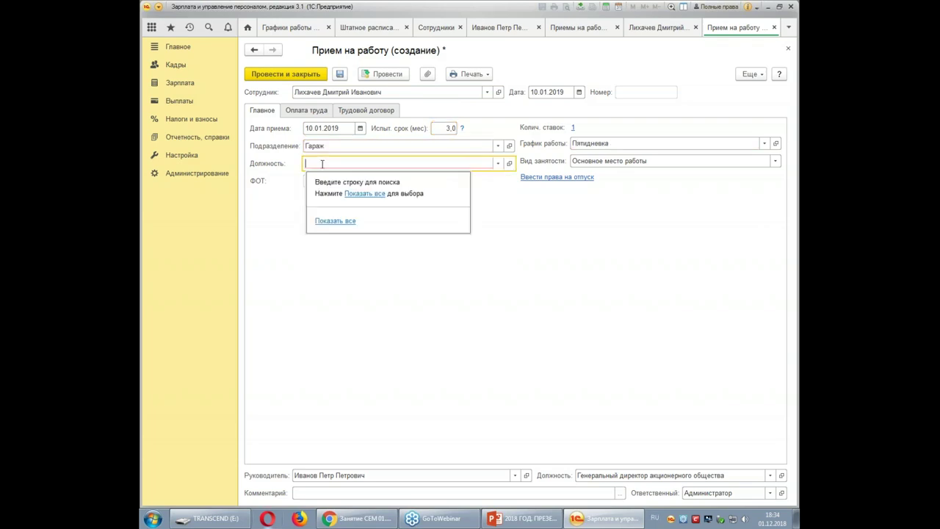
type("в")
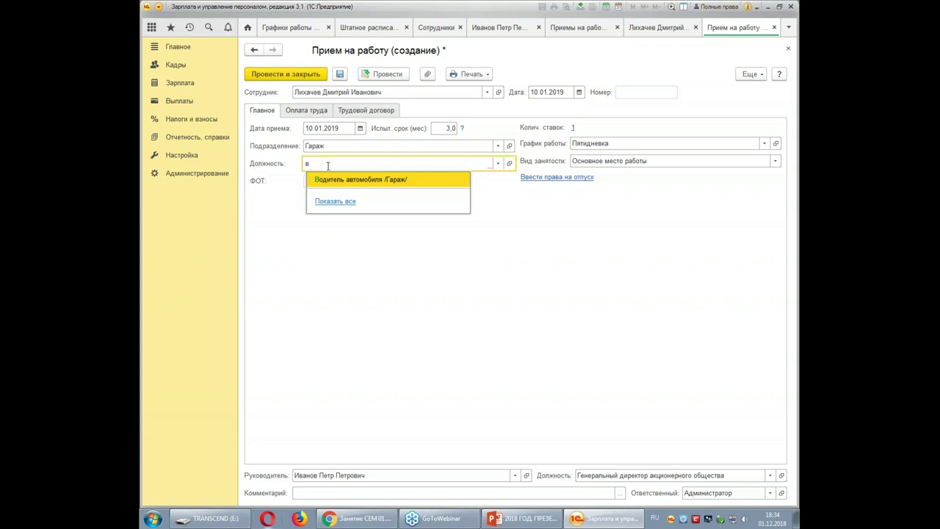
left_click(337, 183)
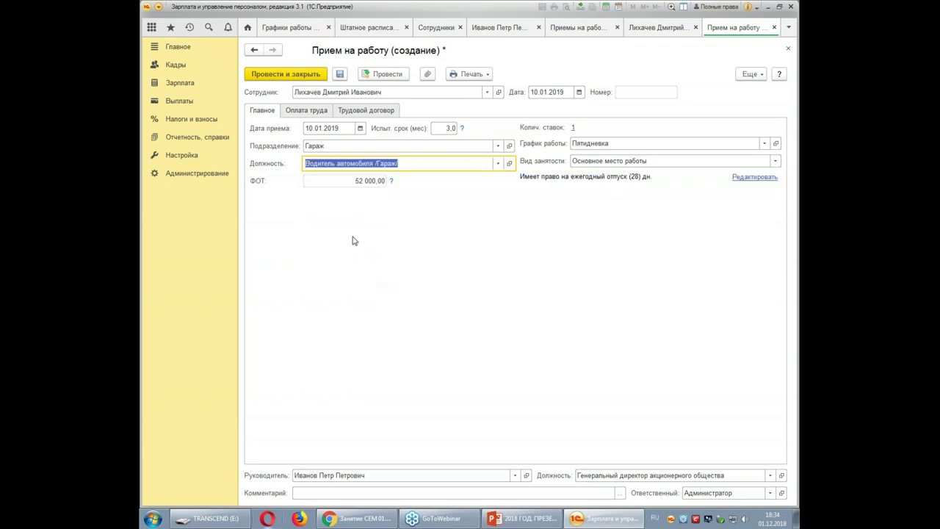
Step: Check the staffing table positions available for Гараж and review the hiring document's pay terms
left_click(498, 163)
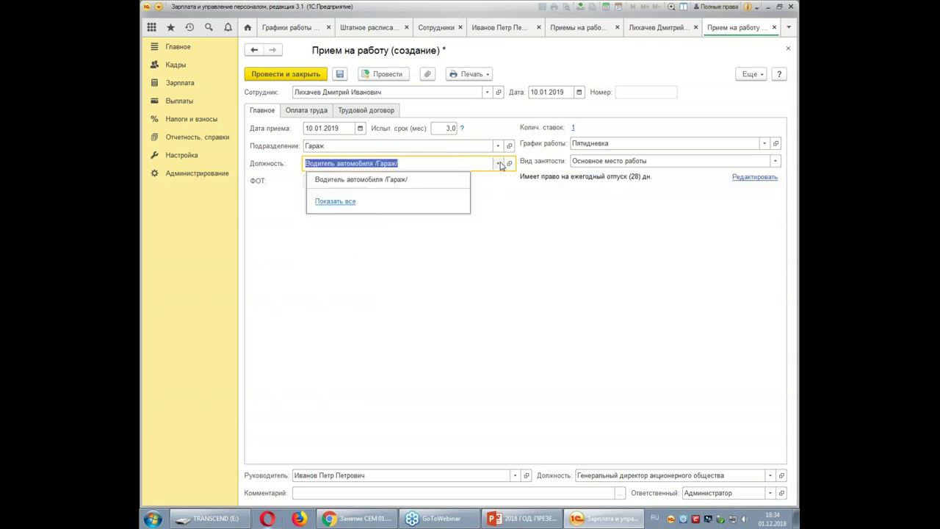
left_click(333, 204)
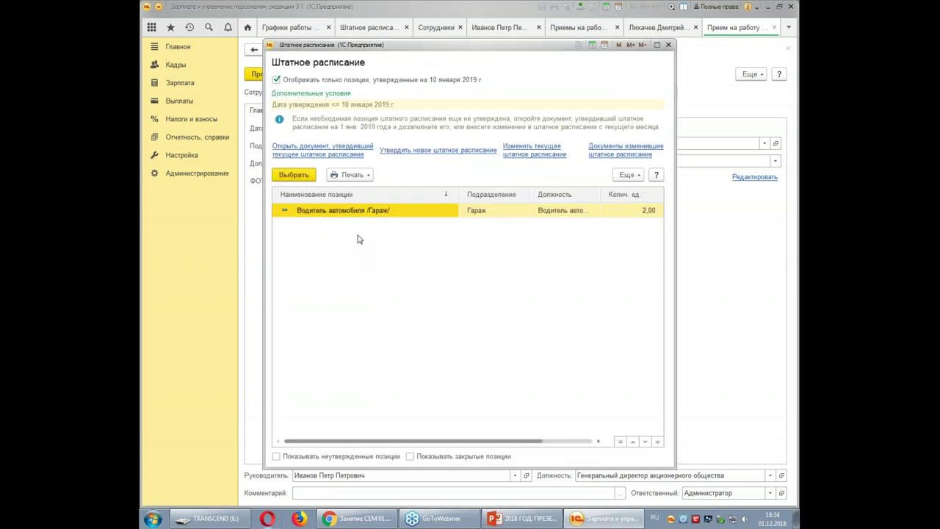
left_click(669, 46)
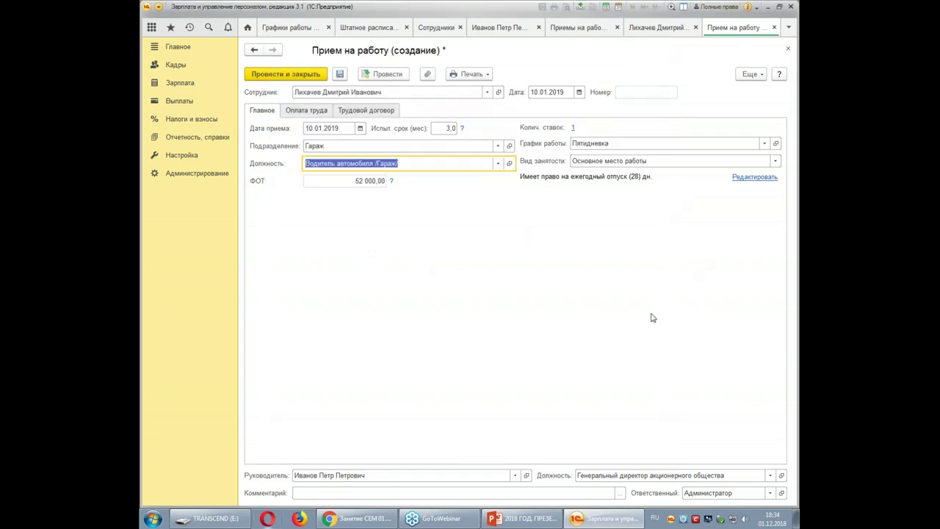
left_click(305, 111)
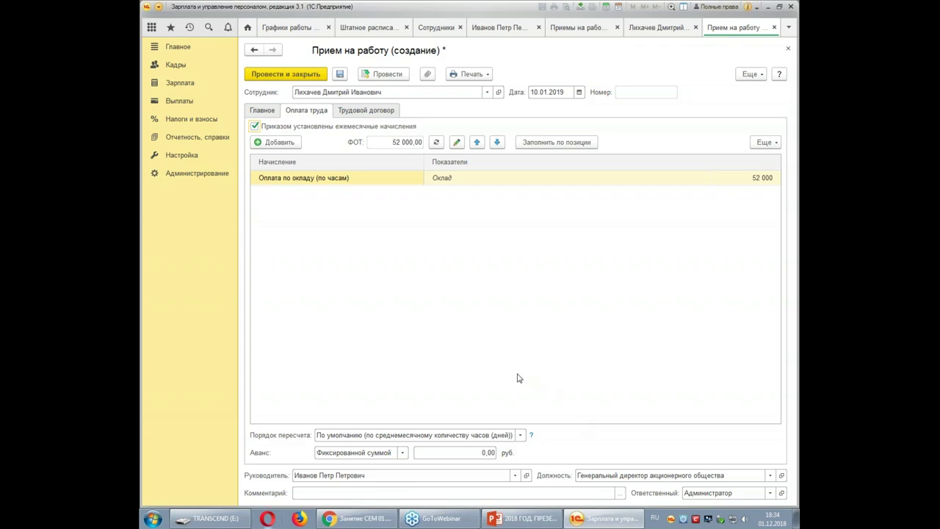
Step: Assign the employment contract number automatically in the hiring document and set the contract date to 10.01.2019
left_click(365, 110)
left_click(445, 129)
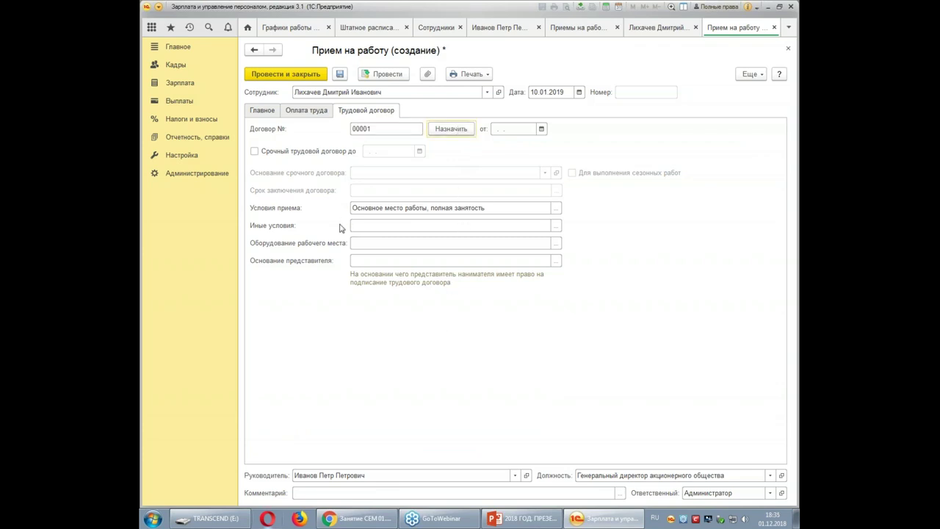
left_click(517, 128)
type("10")
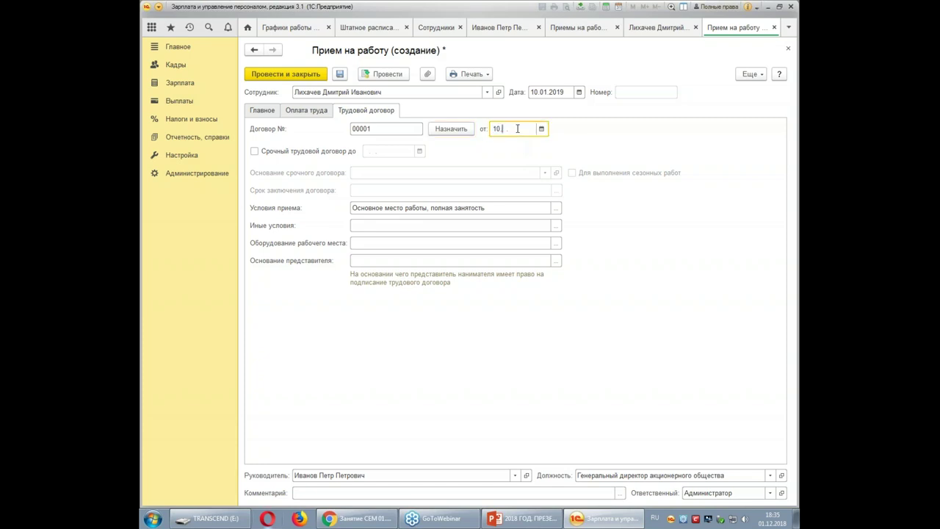
type(".01.2019")
key("Tab")
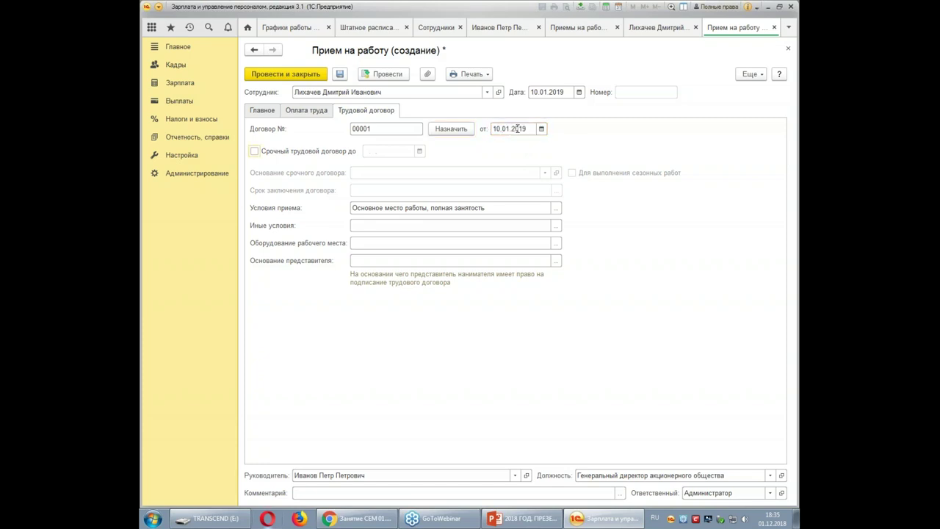
left_click(544, 90)
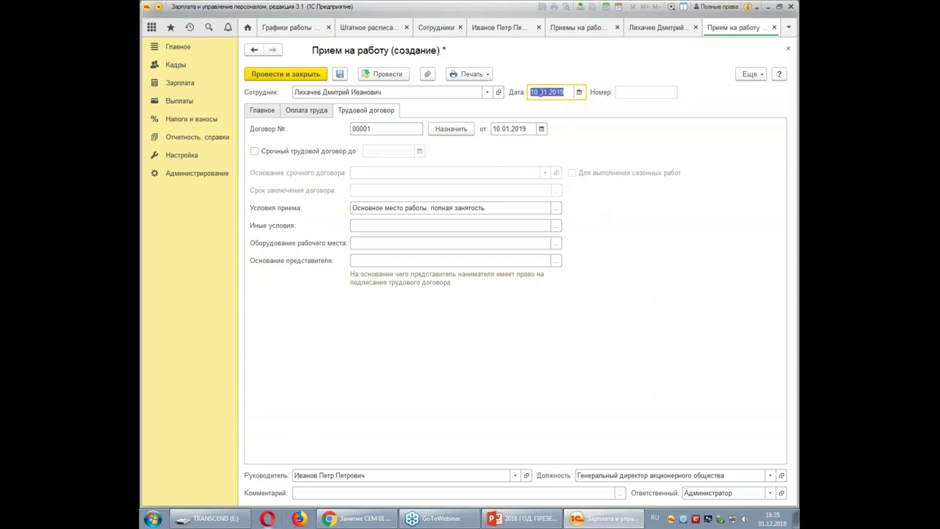
left_click(507, 129)
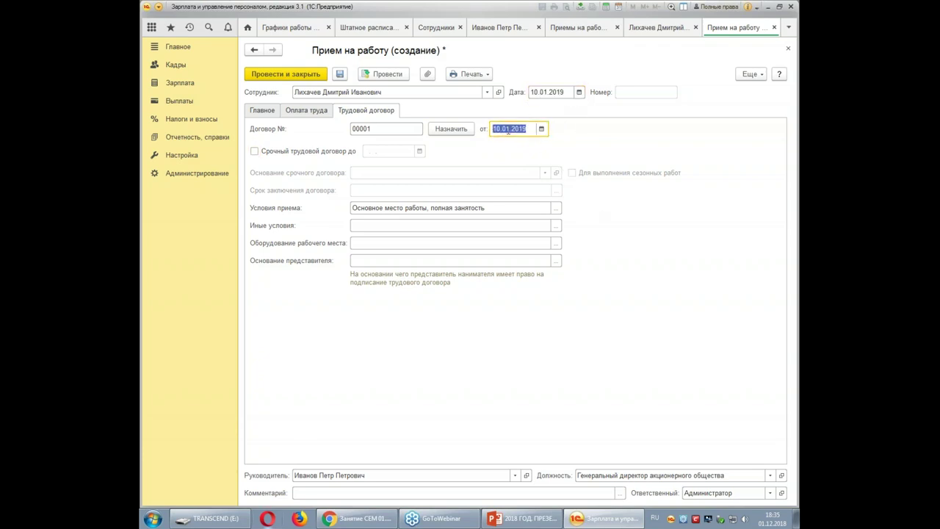
Step: Post and close the hiring document dated 10.01.2019, and save and close the employee record it was issued from
left_click(555, 90)
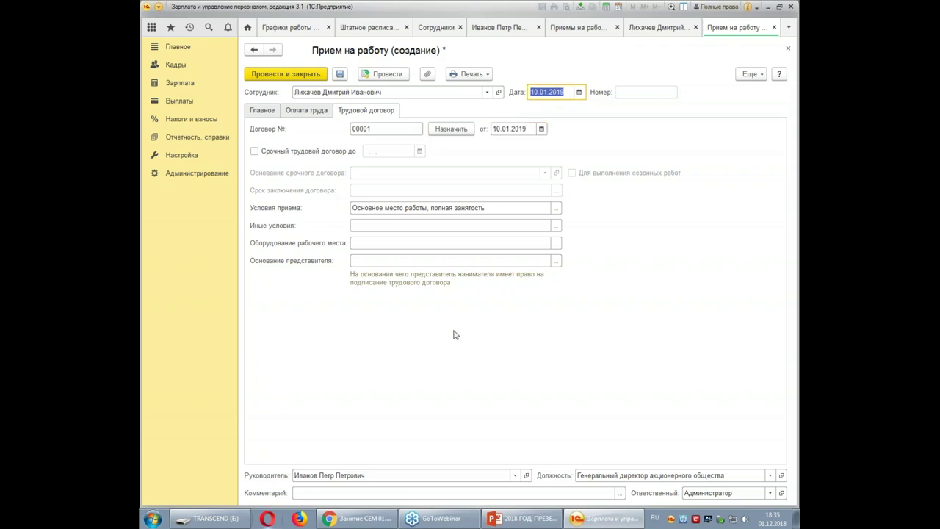
left_click(506, 129)
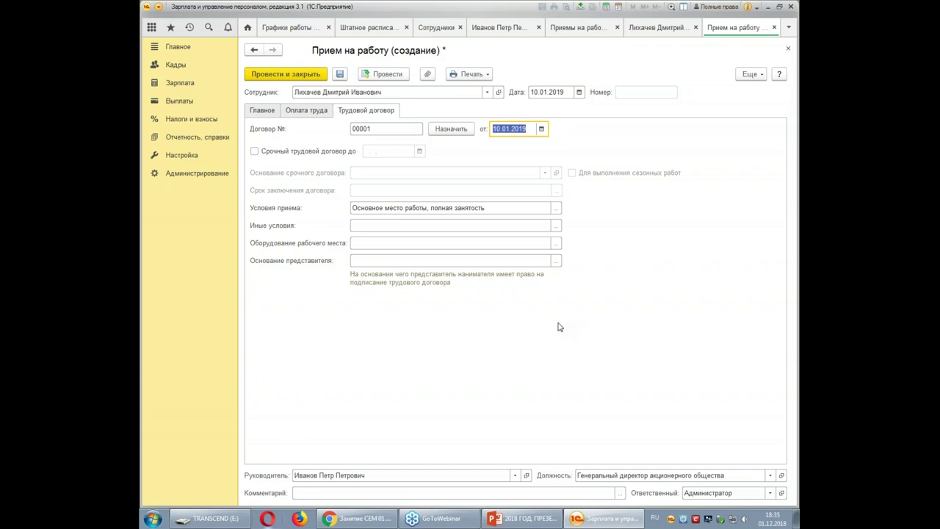
left_click(300, 78)
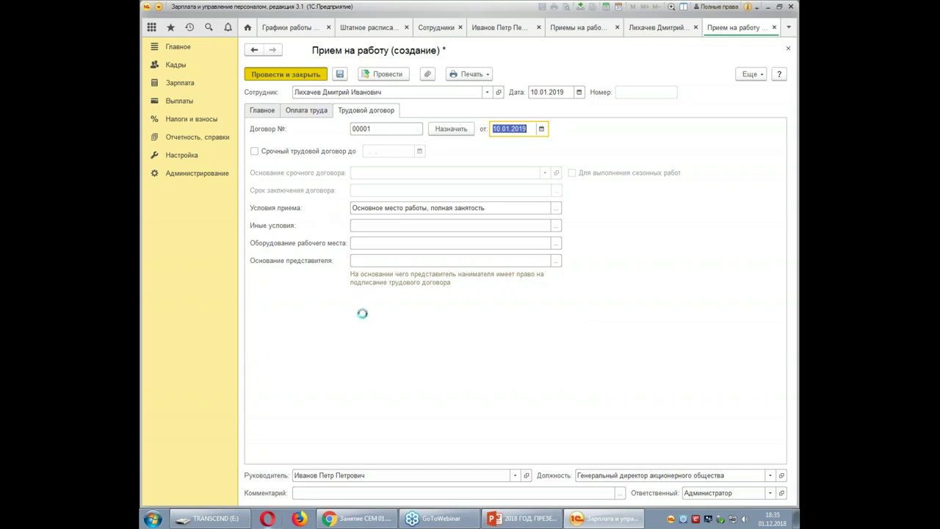
left_click(285, 73)
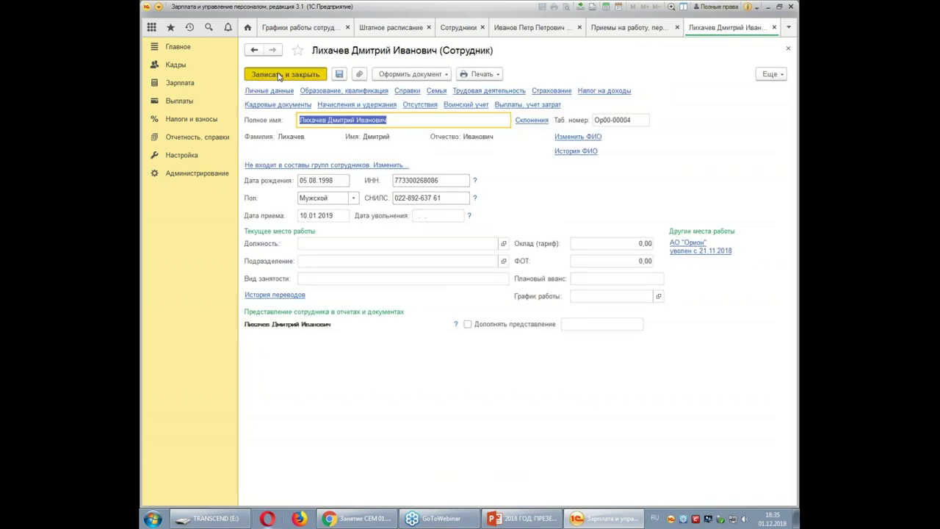
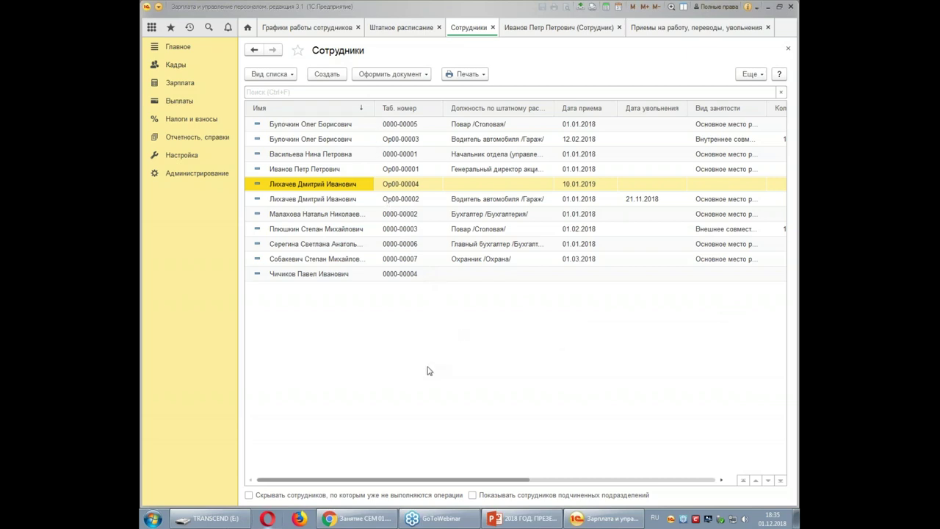
Step: Check the rehired employee's new row in the Сотрудники list, and reopen the list from the personnel section
left_click(413, 275)
left_click(407, 189)
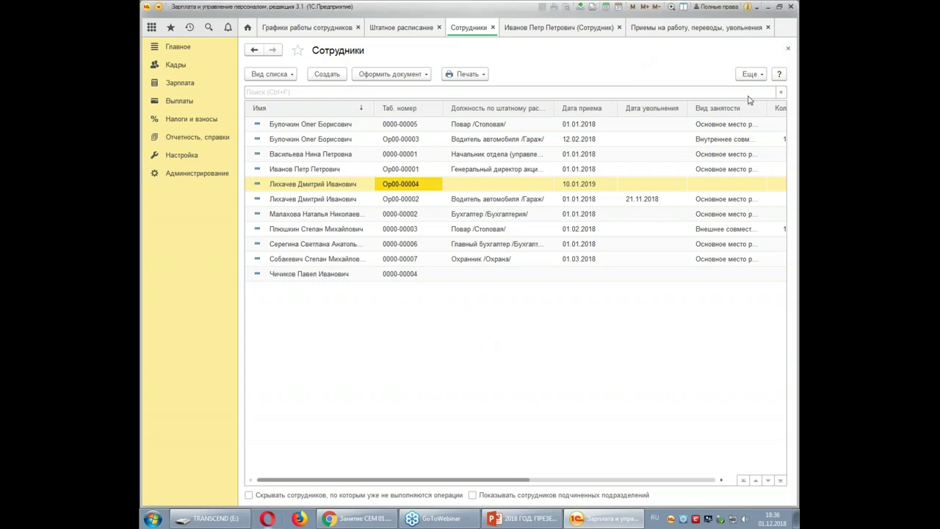
left_click(788, 49)
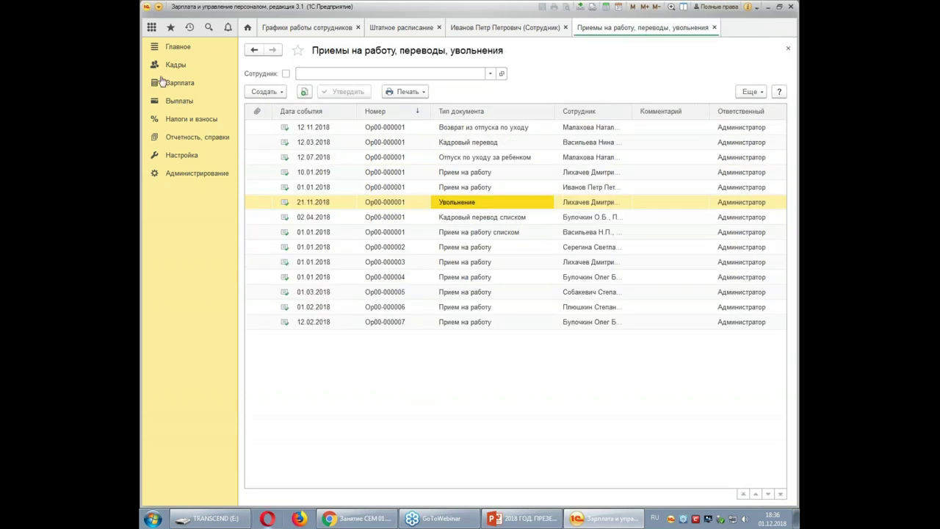
left_click(177, 66)
left_click(279, 100)
left_click_drag(441, 481, 431, 514)
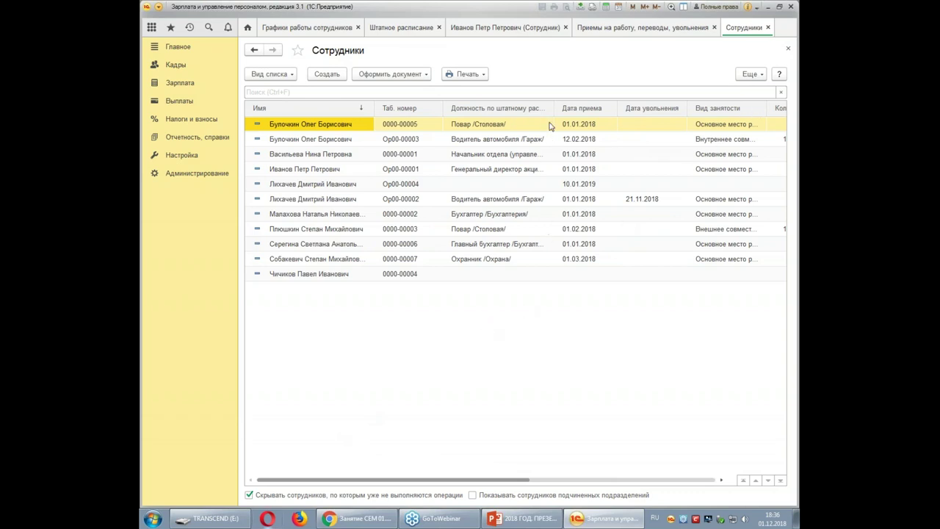
Step: Enable the ФОТ column in the Сотрудники list's form settings and view it in the list
left_click(763, 76)
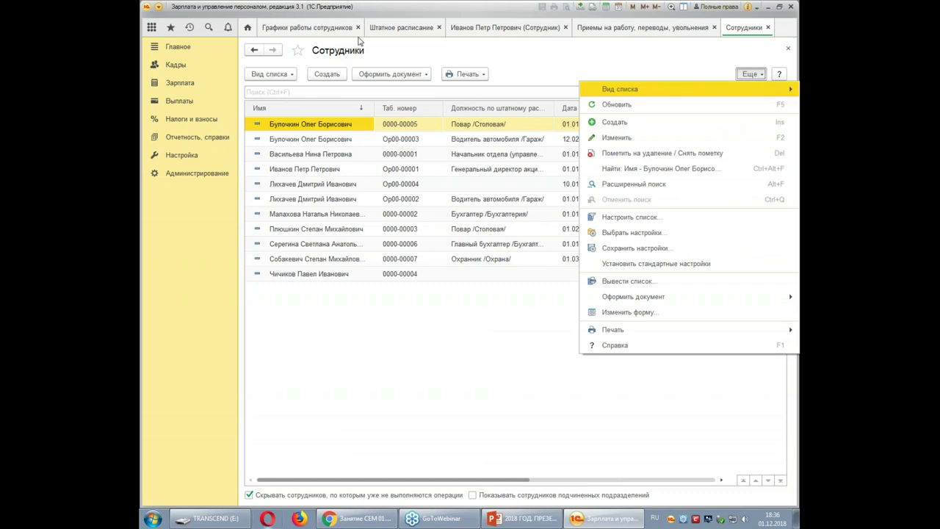
left_click(617, 312)
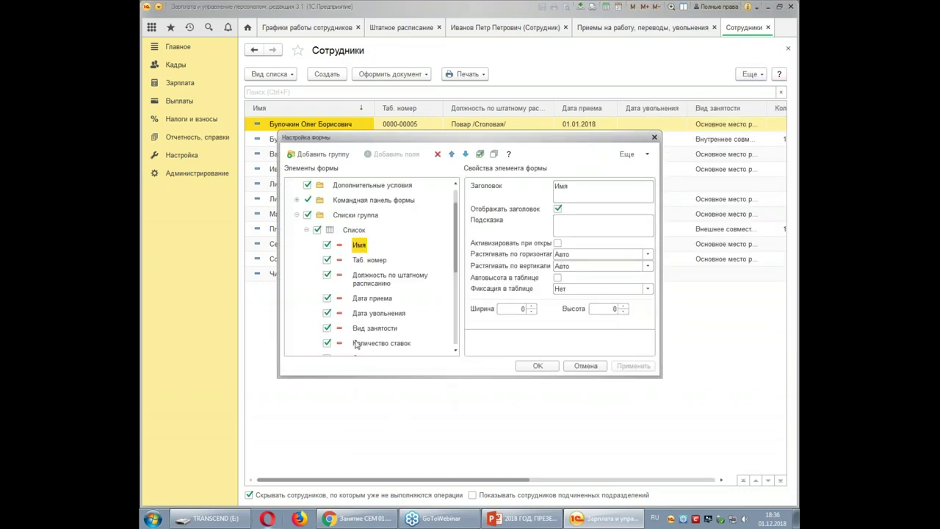
left_click(456, 351)
left_click(456, 351)
left_click(456, 351)
left_click(456, 351)
left_click(456, 351)
left_click(456, 351)
left_click(456, 351)
left_click(456, 351)
left_click(327, 304)
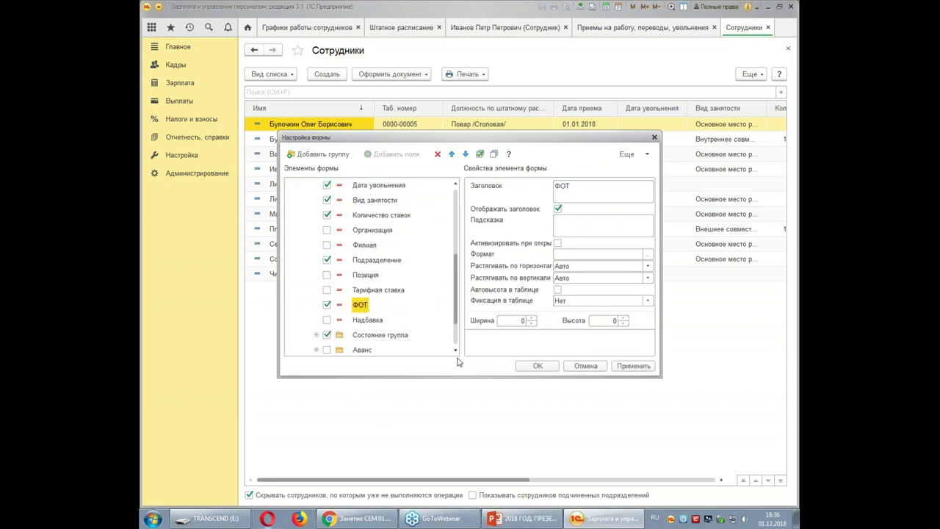
left_click(540, 365)
left_click_drag(479, 479, 757, 448)
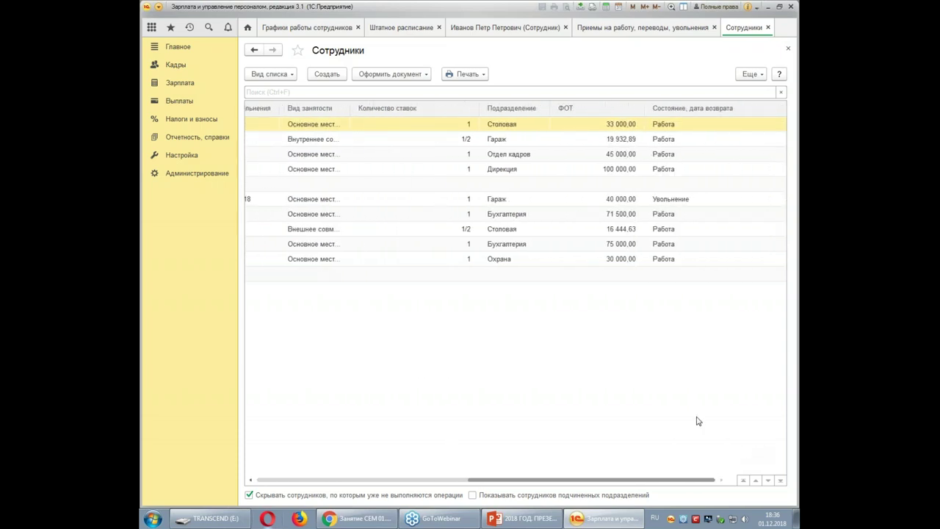
Step: Move the Вид занятости column ahead of Дата приема in the Сотрудники list's form settings
left_click(750, 73)
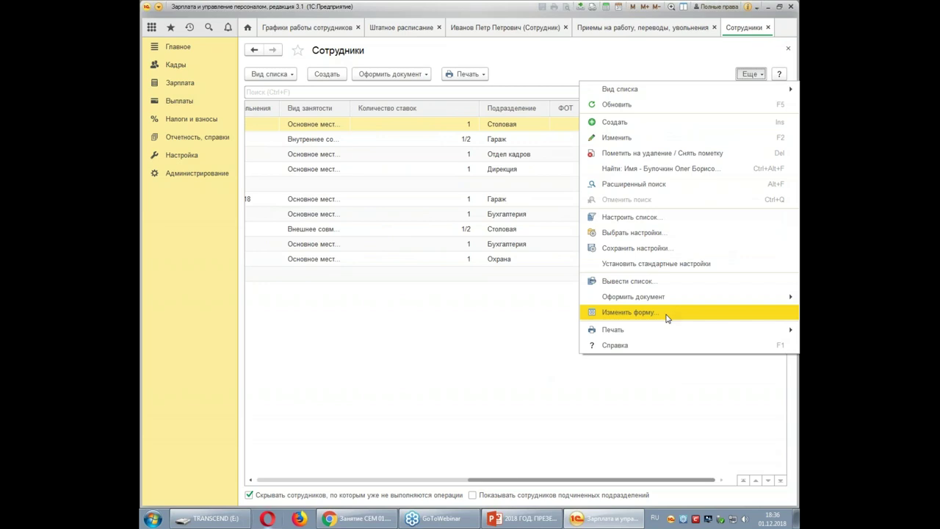
left_click(668, 318)
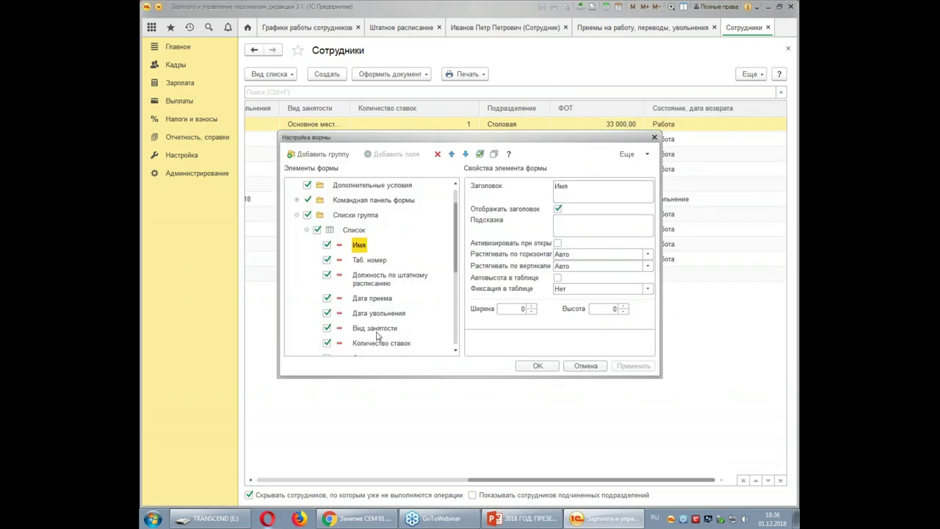
left_click_drag(376, 332, 370, 297)
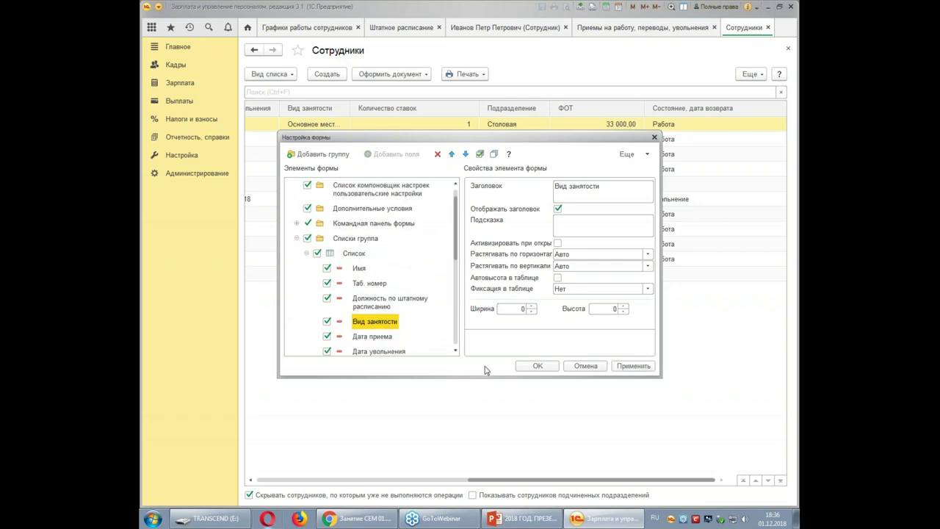
left_click(538, 365)
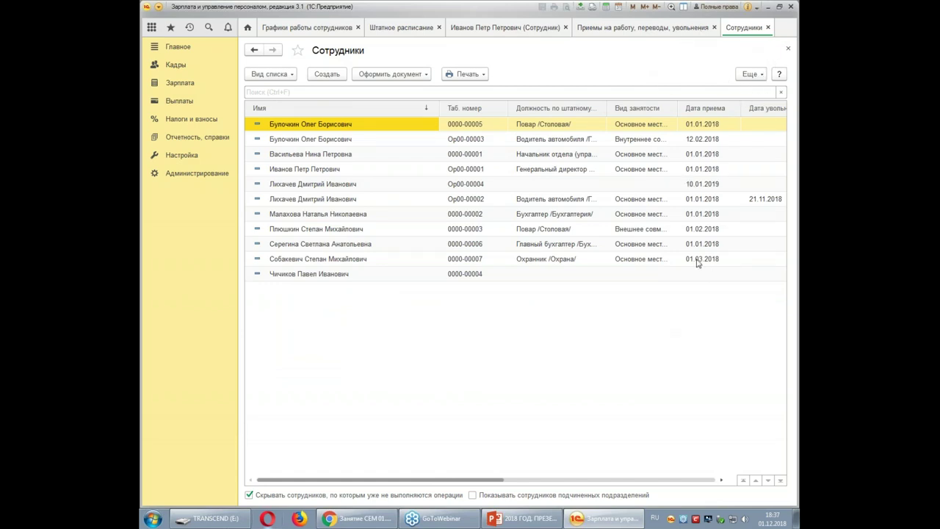
Step: Close the open employee, personnel document, staffing table, and work schedule forms to return to the Начальная страница
left_click(788, 50)
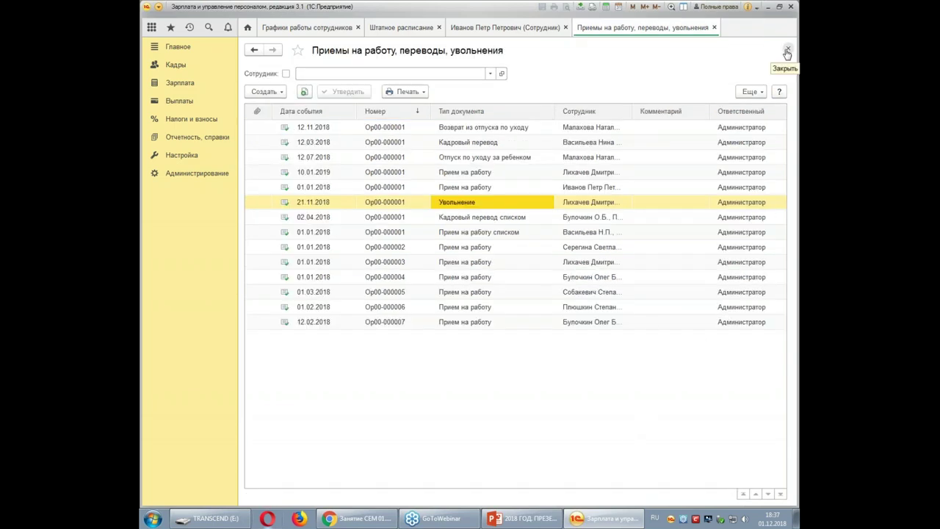
left_click(787, 50)
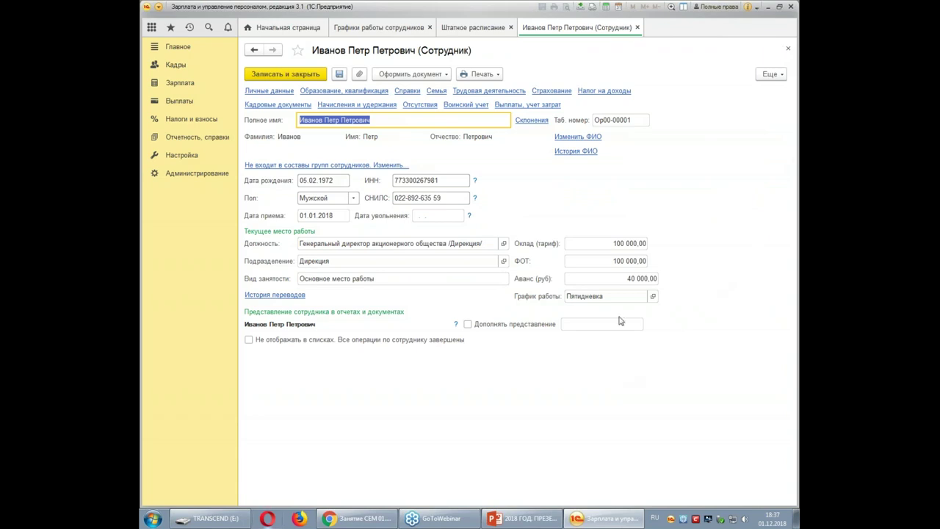
left_click(788, 48)
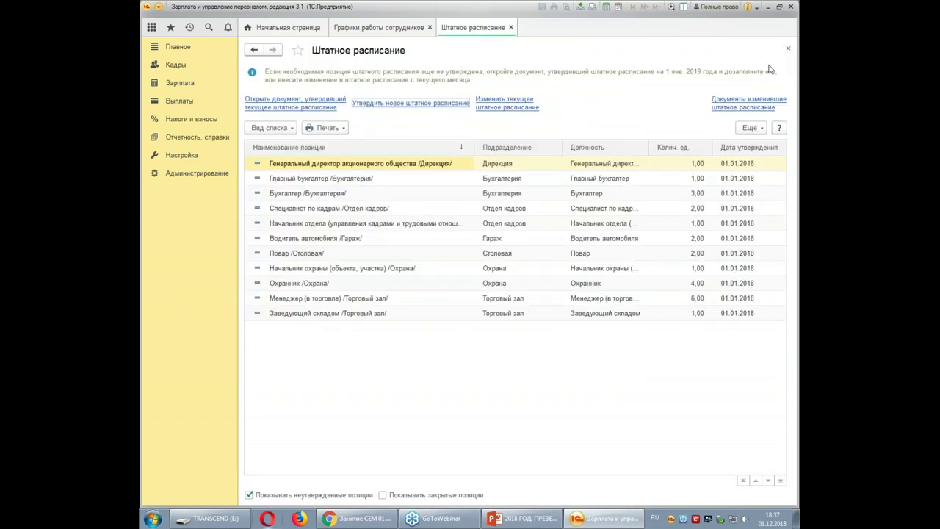
left_click(788, 49)
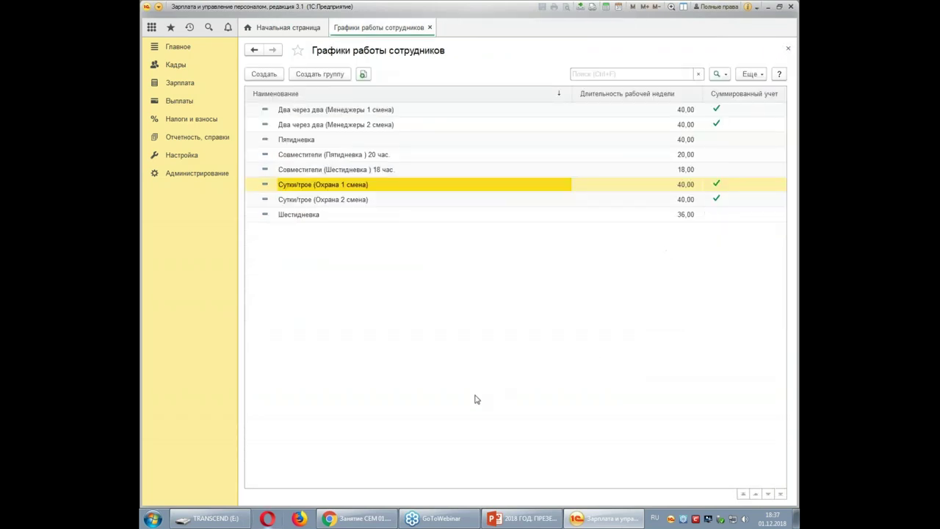
left_click(788, 49)
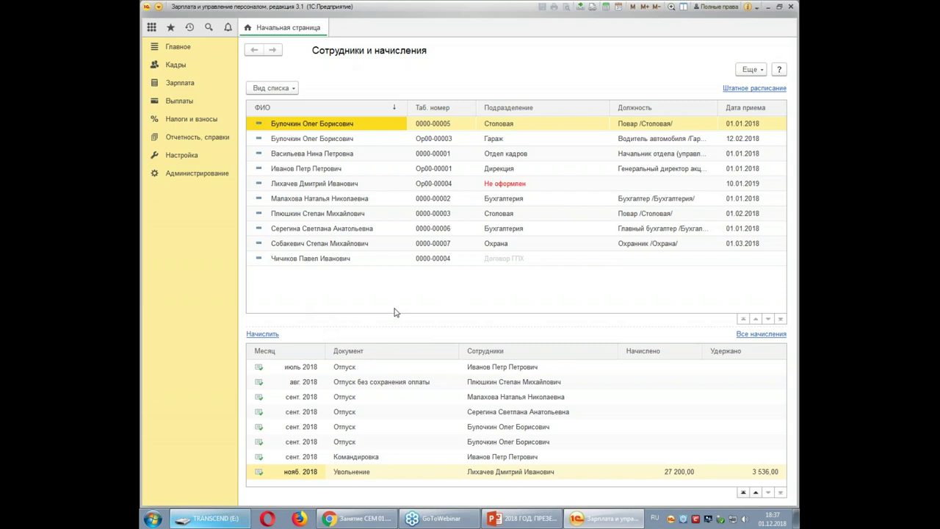
Step: Review the Работа с кадрами and Расчеты и выплаты workplaces, closing Расчеты и выплаты after viewing it
left_click(178, 155)
left_click(175, 66)
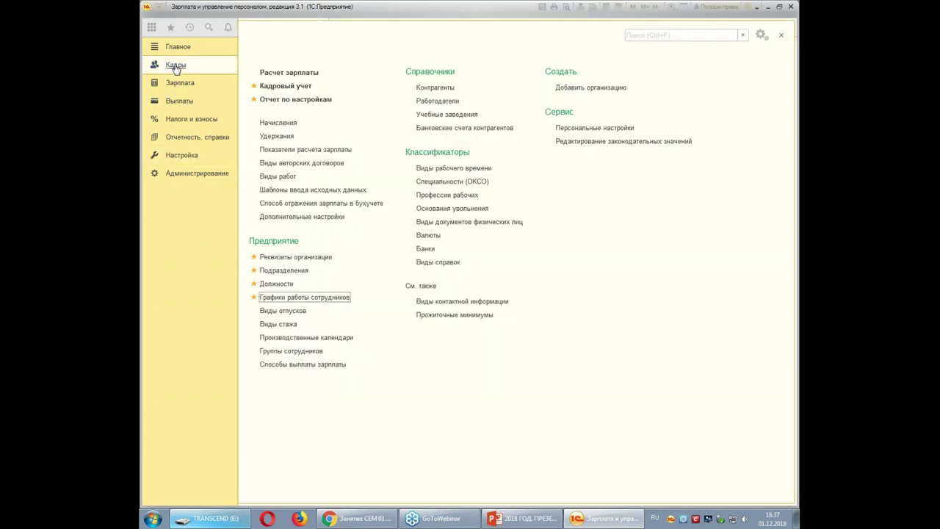
left_click(290, 73)
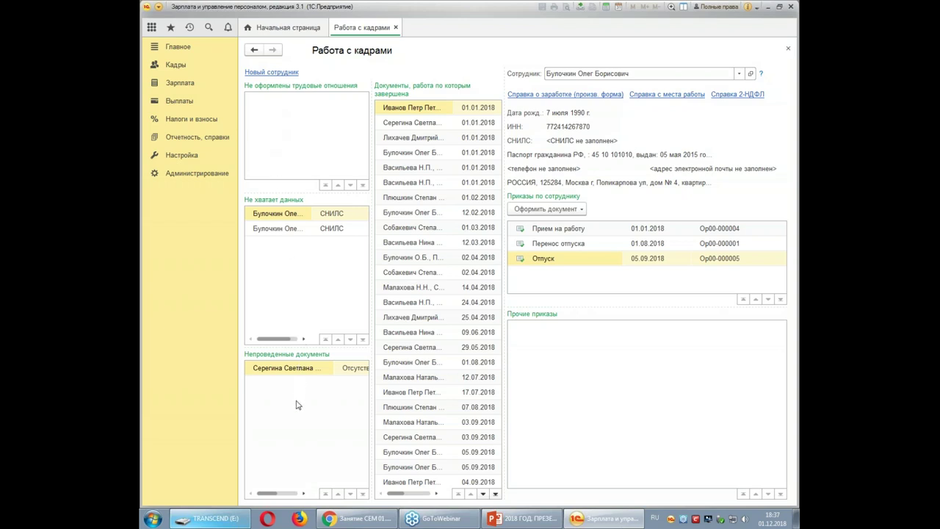
left_click(298, 405)
left_click(572, 354)
left_click(176, 82)
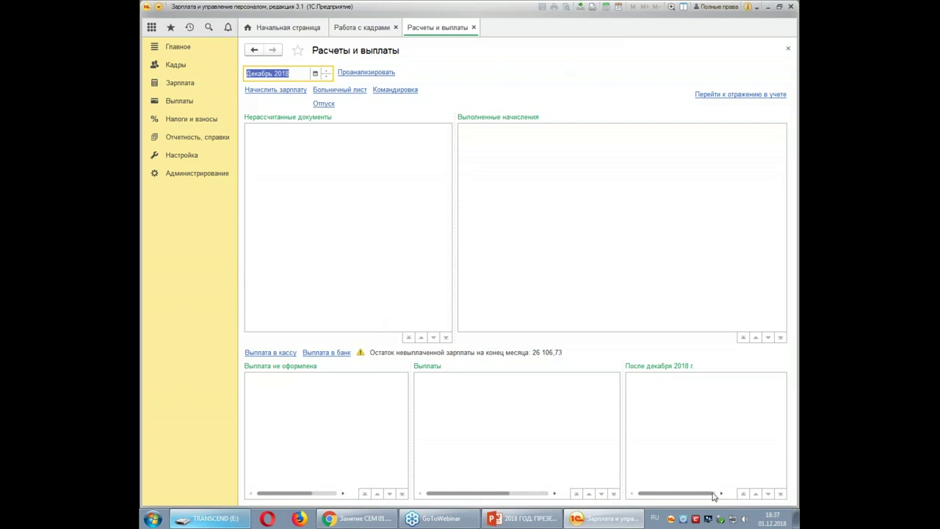
left_click(788, 48)
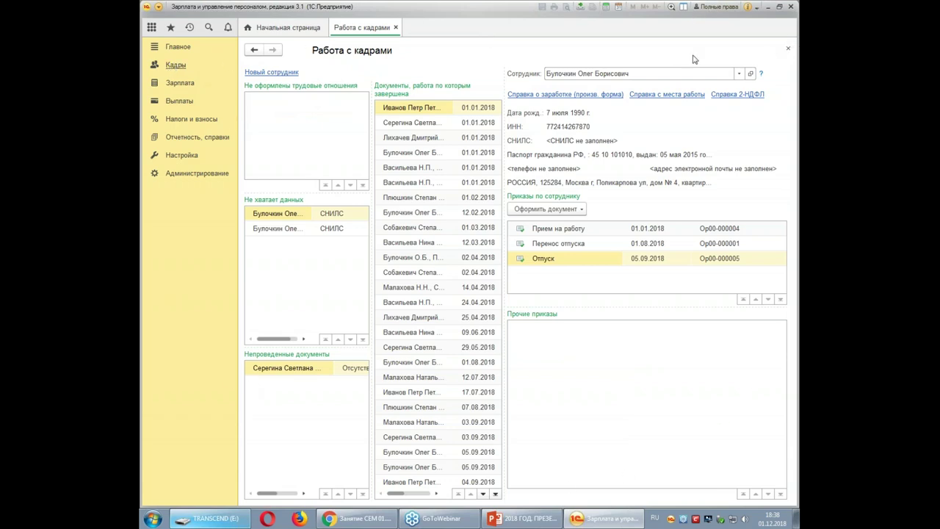
Step: Create a Продление контракта, договора document from the Все кадровые документы list
left_click(166, 69)
left_click(175, 68)
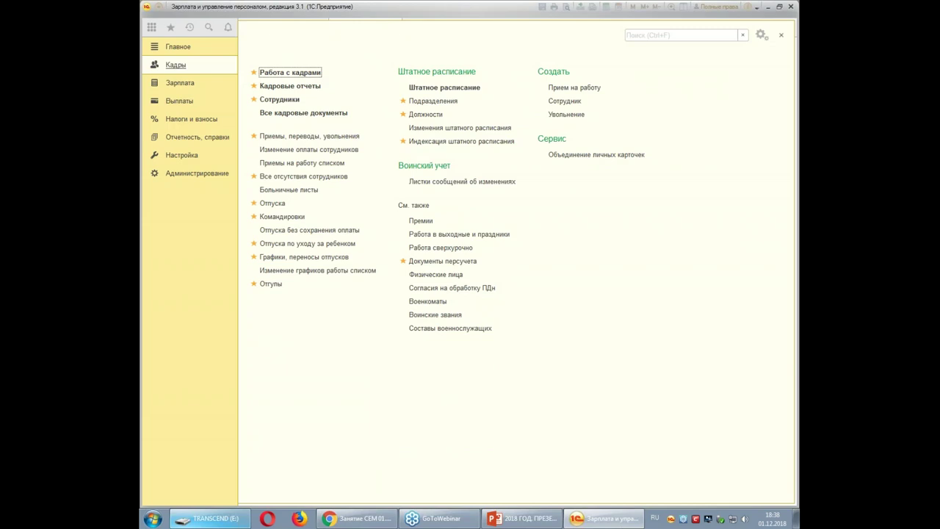
left_click(291, 114)
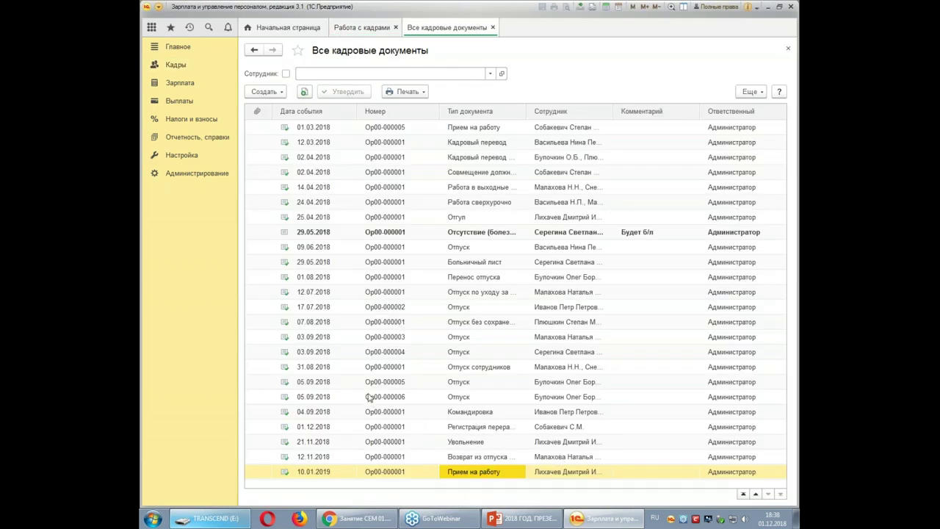
scroll(369, 367, "up", 3)
left_click(264, 92)
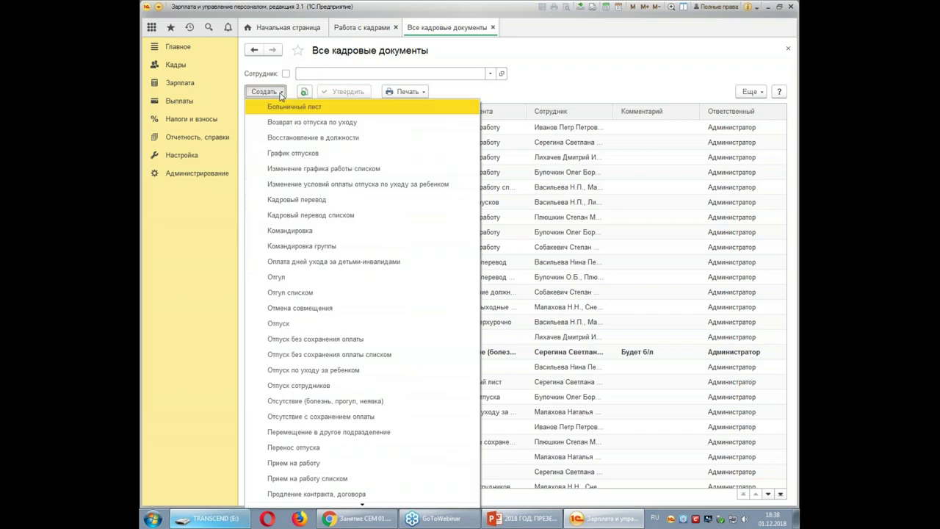
scroll(304, 221, "down", 2)
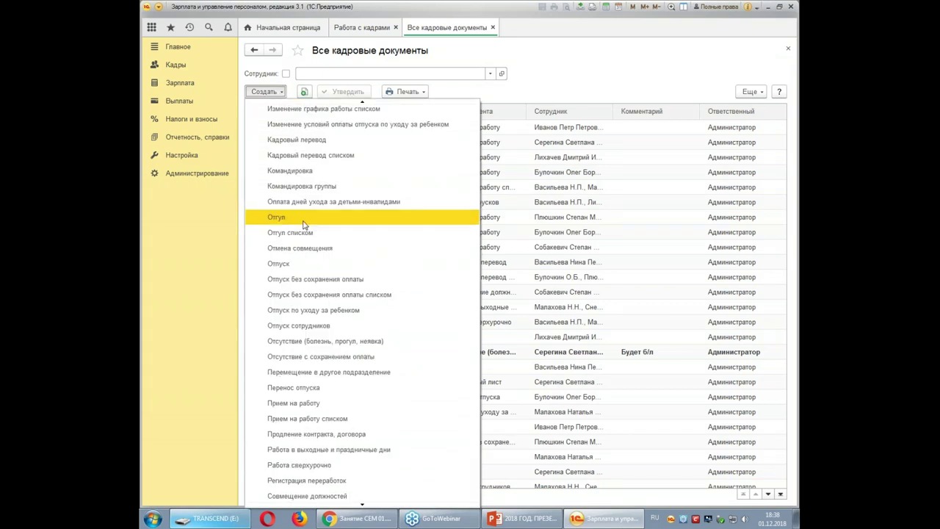
left_click(326, 436)
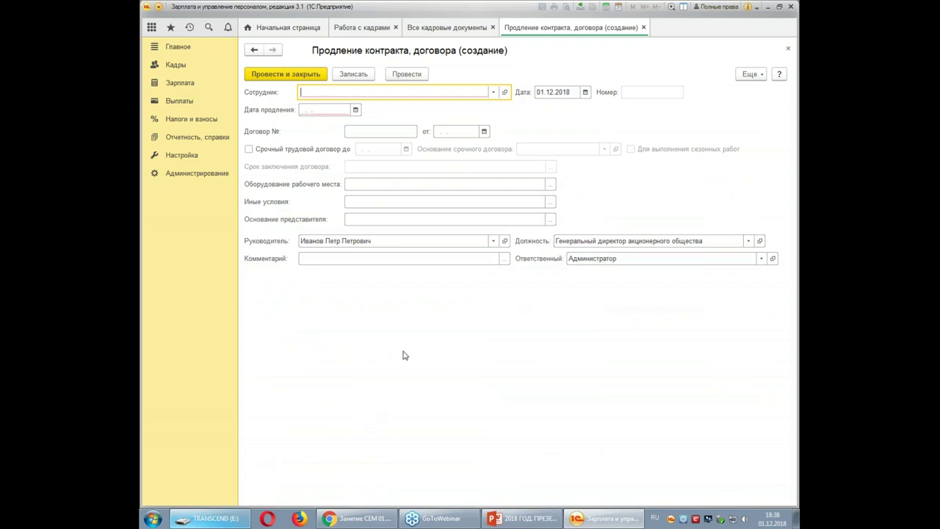
Step: Select the employee for the contract extension, set the document date to 25.12.2018 and Дата продления to 01.01.2019
type("и")
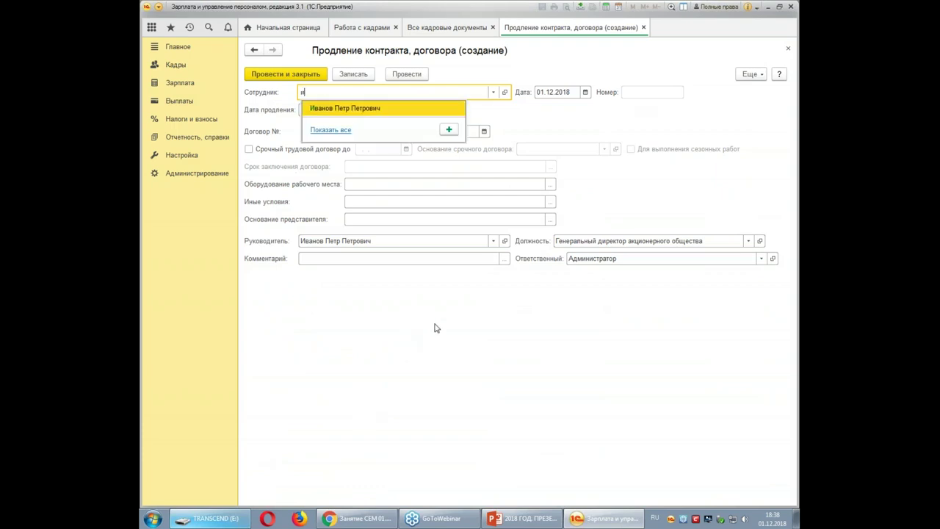
key("Return")
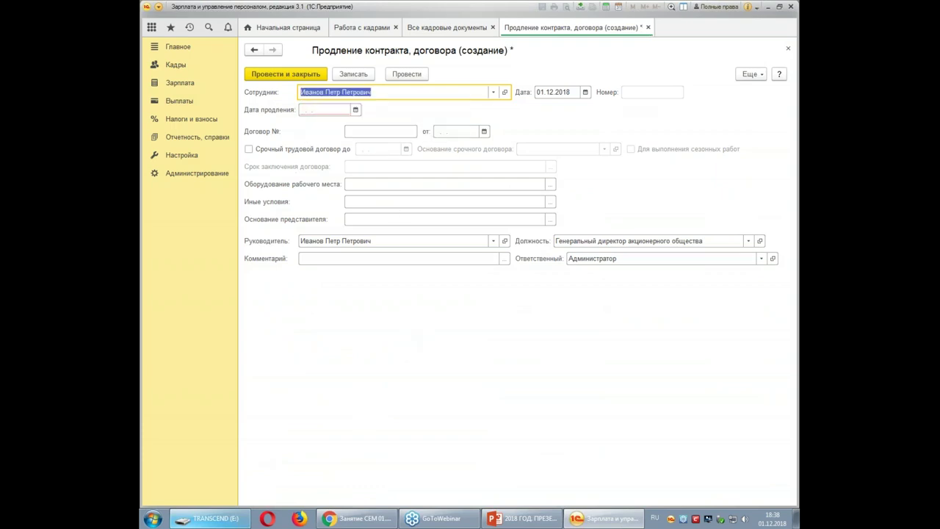
left_click(565, 92)
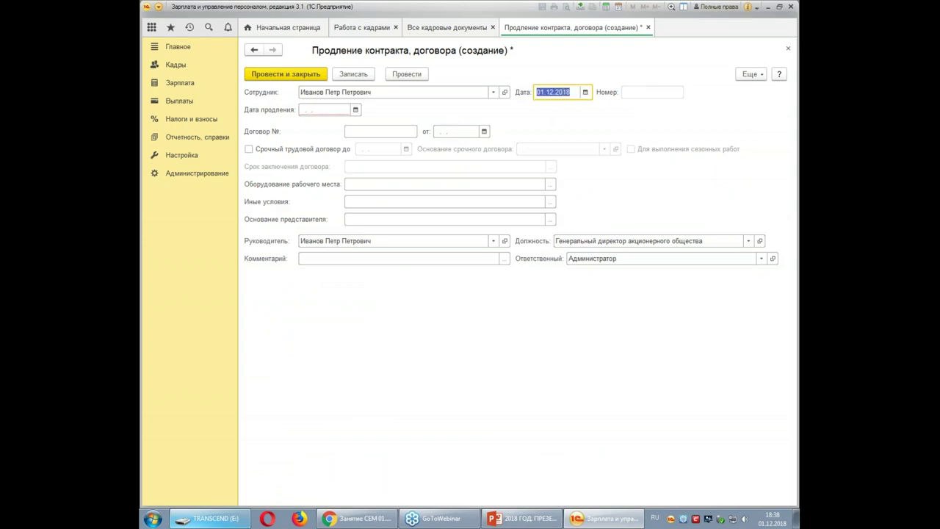
type("25.12.")
key("Tab")
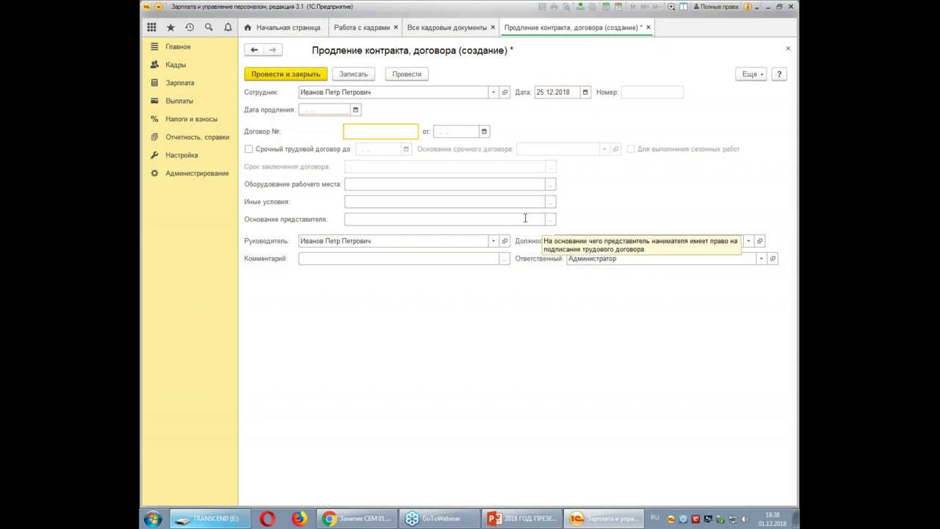
left_click(311, 110)
type("01.0")
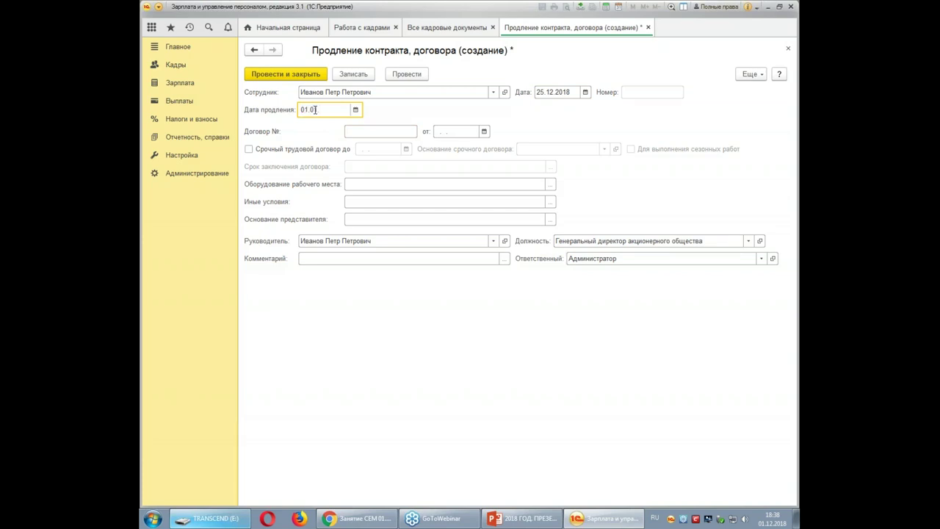
type("1.2019")
key("Tab")
Step: Enter contract number 0001 dated 01.01.2019 in the extension document
left_click(372, 131)
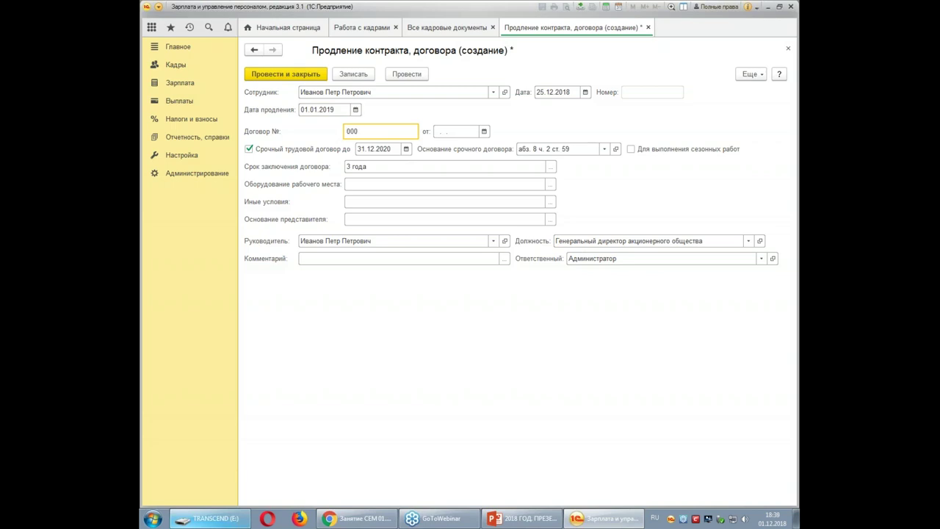
left_click(455, 131)
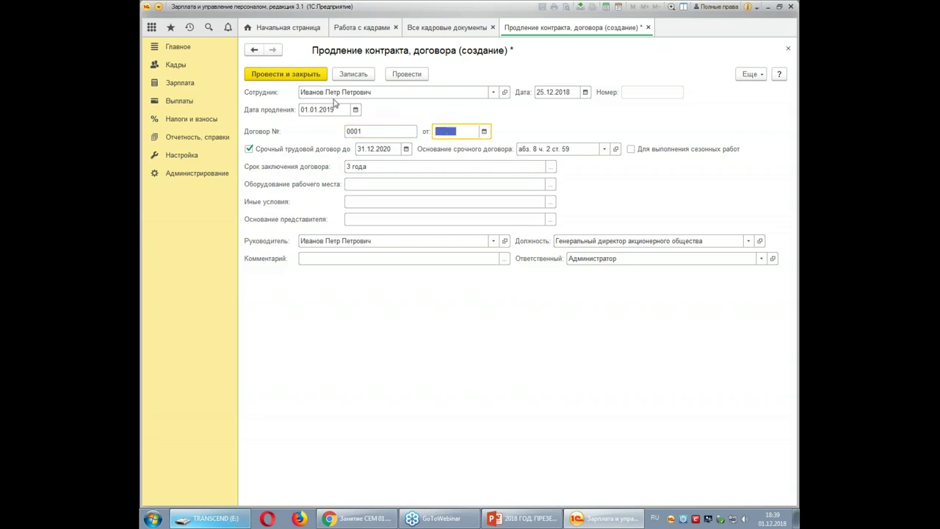
type("01.01.2019")
key("Tab")
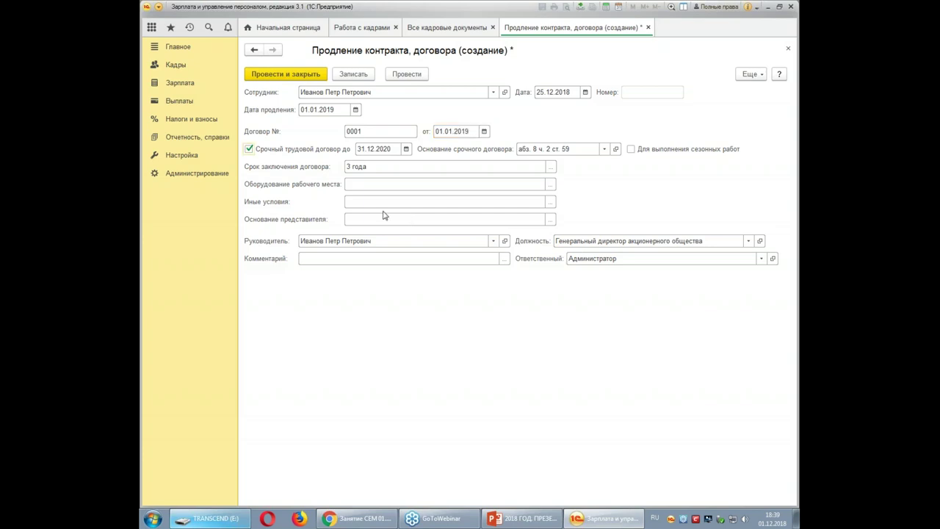
Step: Change Срок заключения договора to 1 год and set the Срочный трудовой договор end date to 31.12.2019
left_click(370, 166)
left_click(351, 164)
key("BackSpace")
type("2")
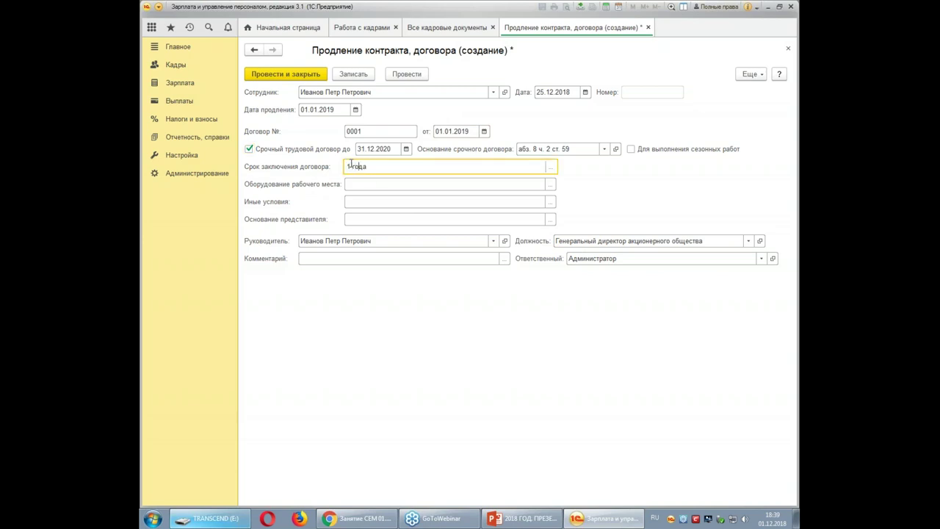
key("Tab")
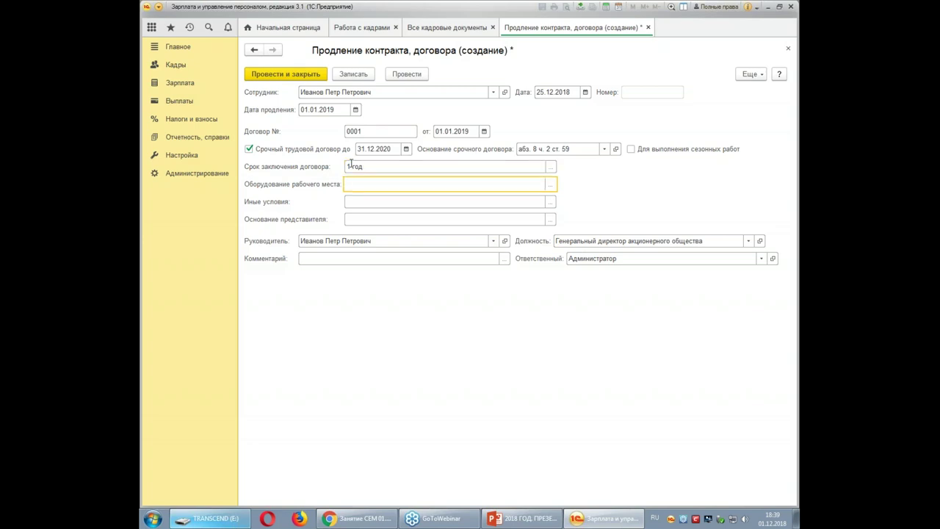
left_click(396, 148)
double_click(397, 149)
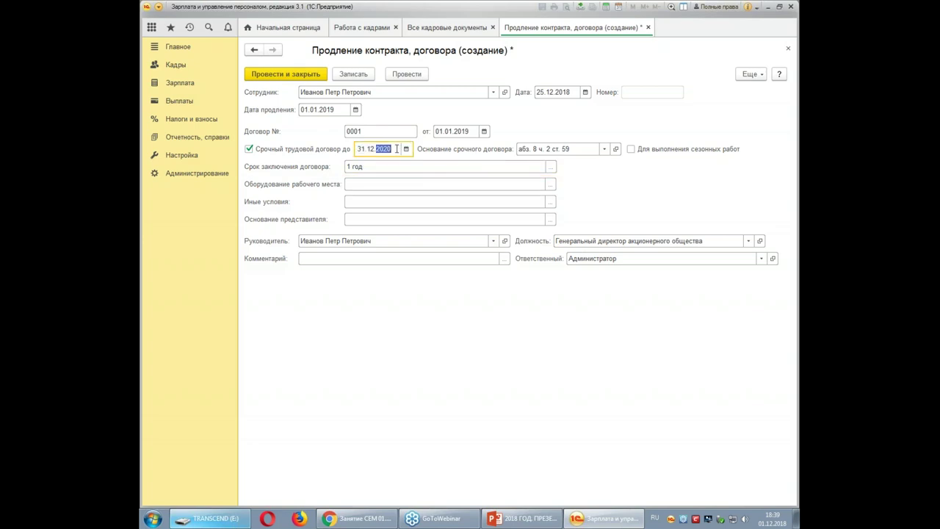
type("2")
left_click(411, 203)
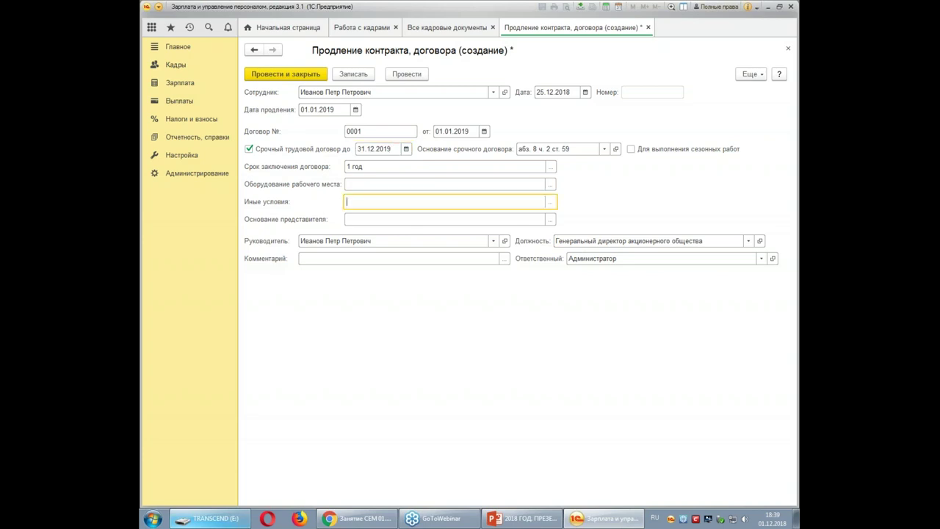
Step: Post the Продление контракта, договора document and close it
left_click(406, 75)
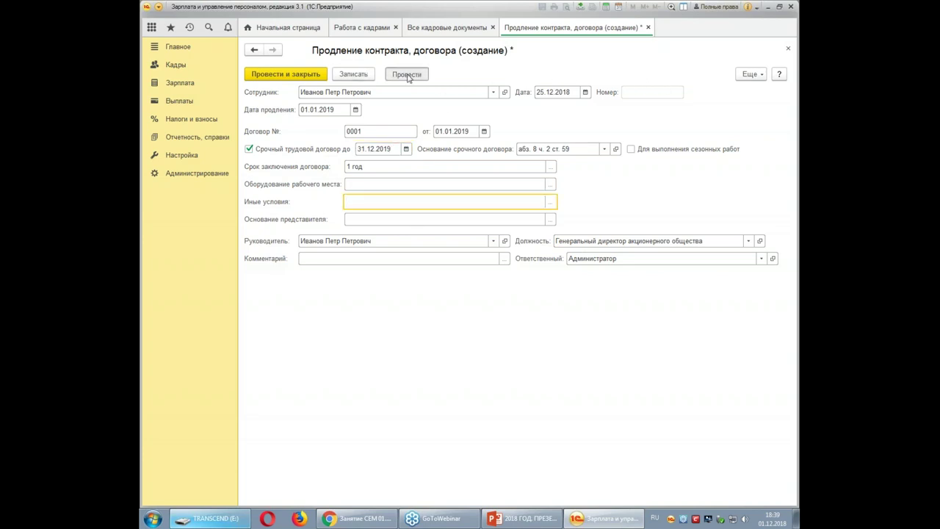
left_click(752, 74)
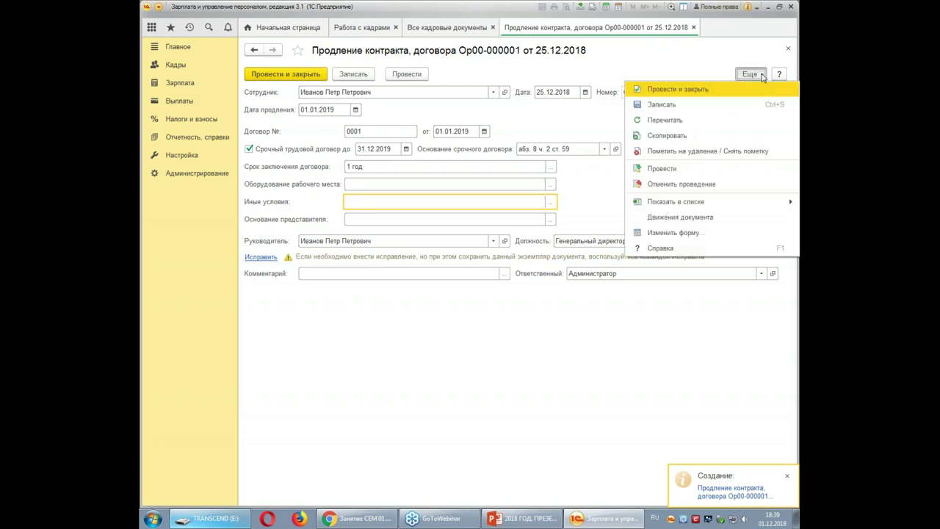
left_click(675, 370)
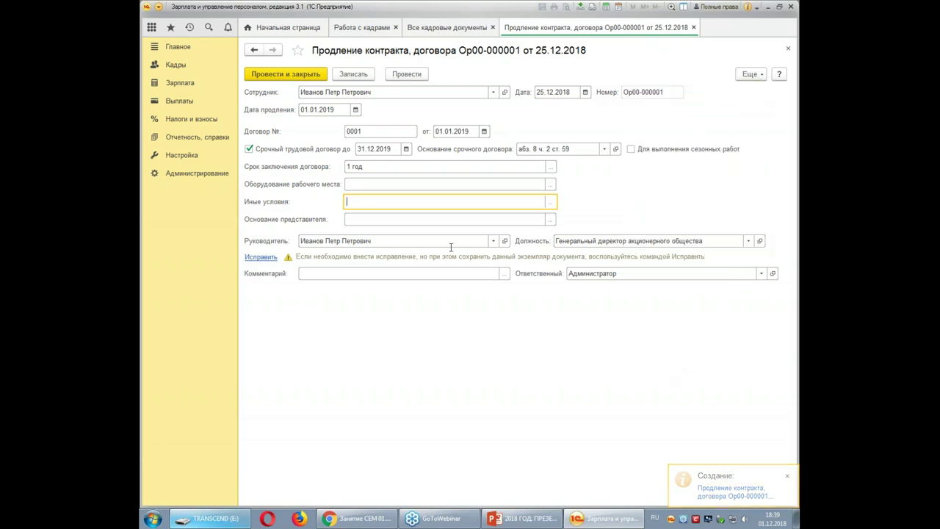
left_click(278, 76)
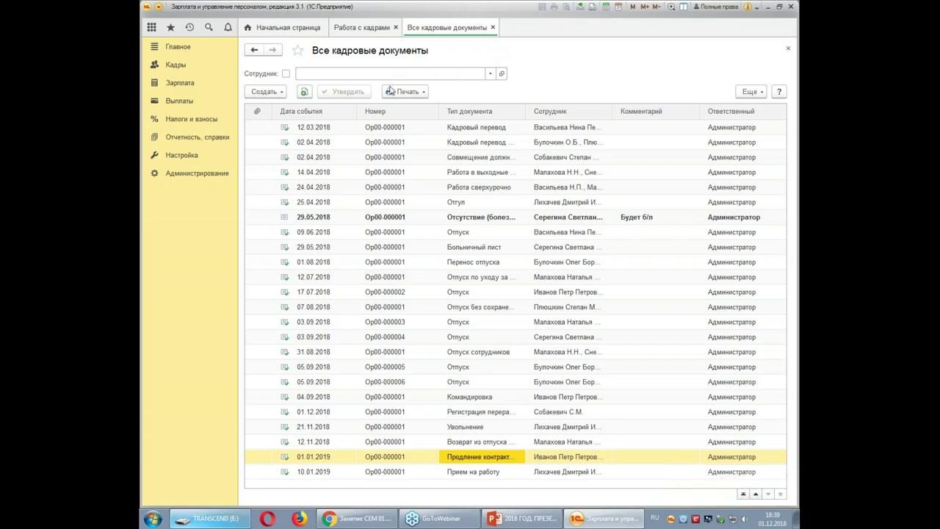
Step: Open the existing Совмещение должностей document dated 02.04.2018 from the Все кадровые документы list
left_click(281, 91)
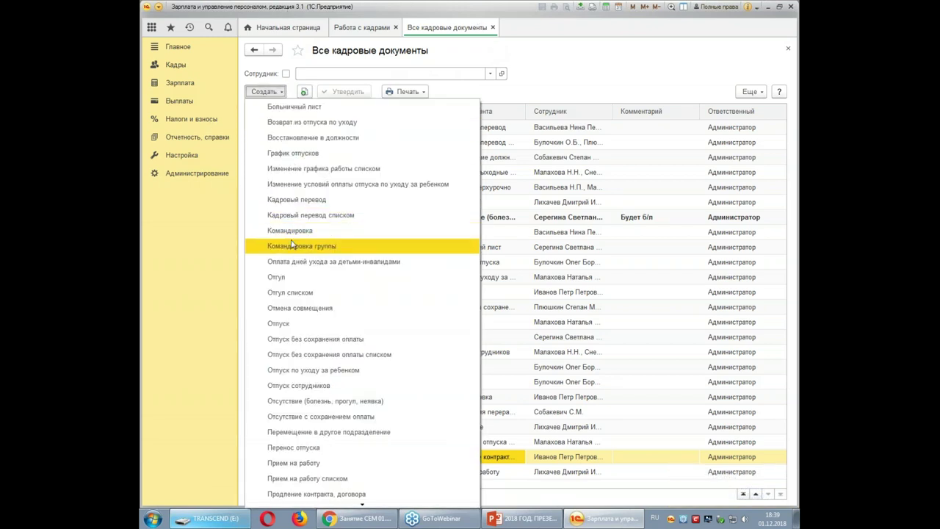
left_click(651, 339)
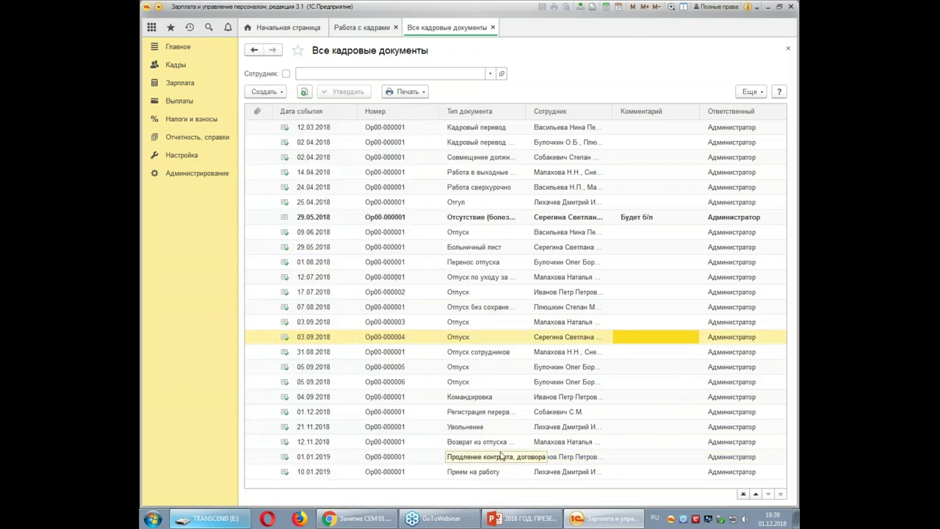
scroll(505, 465, "up", 3)
left_click(481, 291)
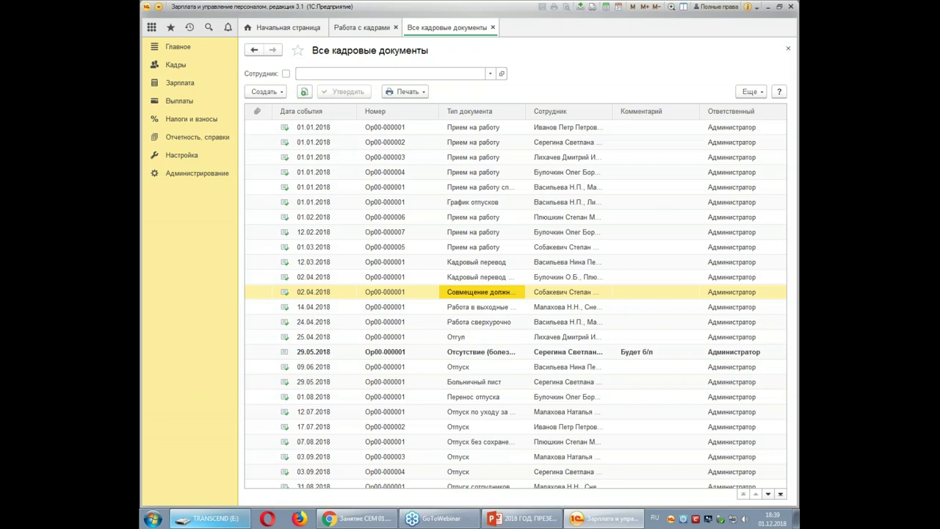
double_click(389, 291)
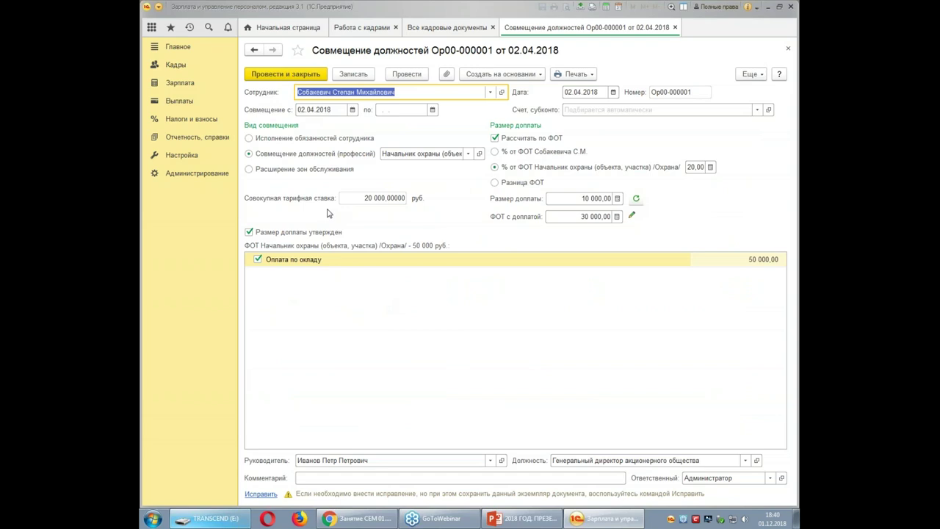
Step: Try the Исполнение обязанностей сотрудника type and view its employee selection list without choosing anyone
left_click(249, 140)
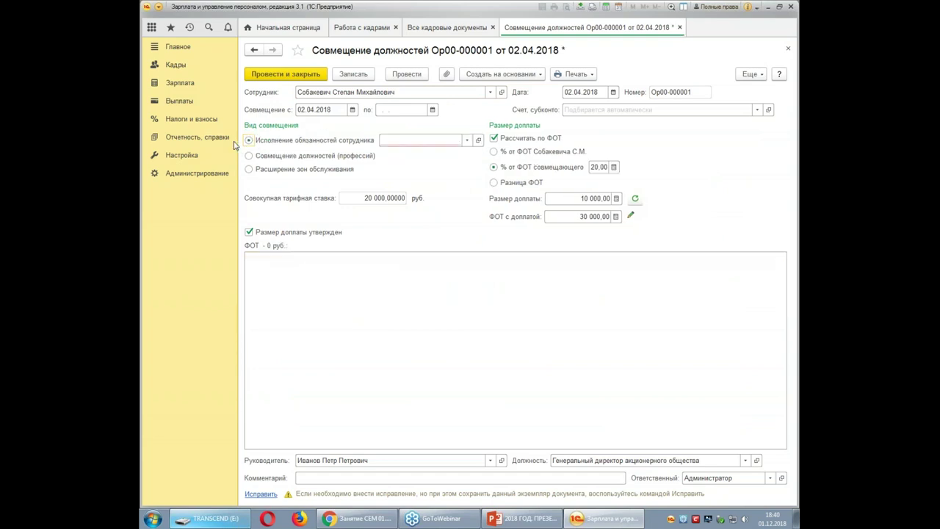
left_click(467, 144)
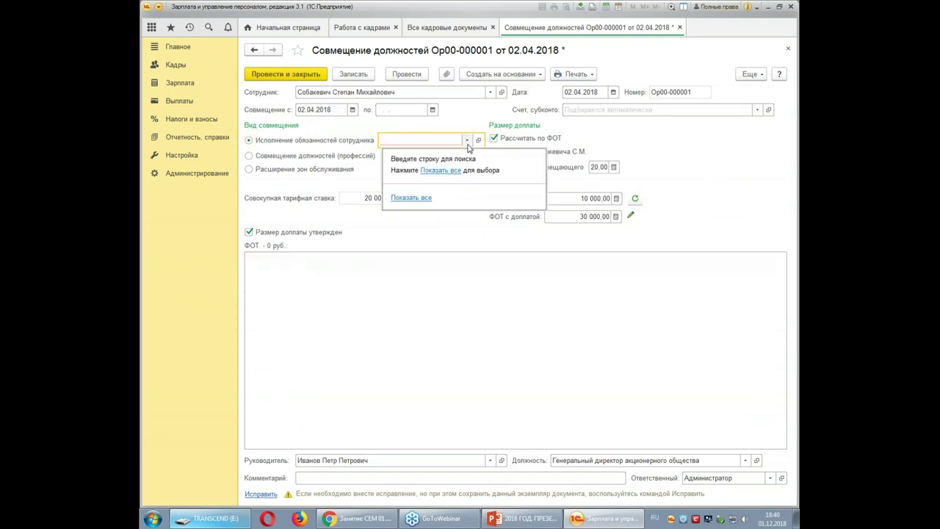
left_click(408, 198)
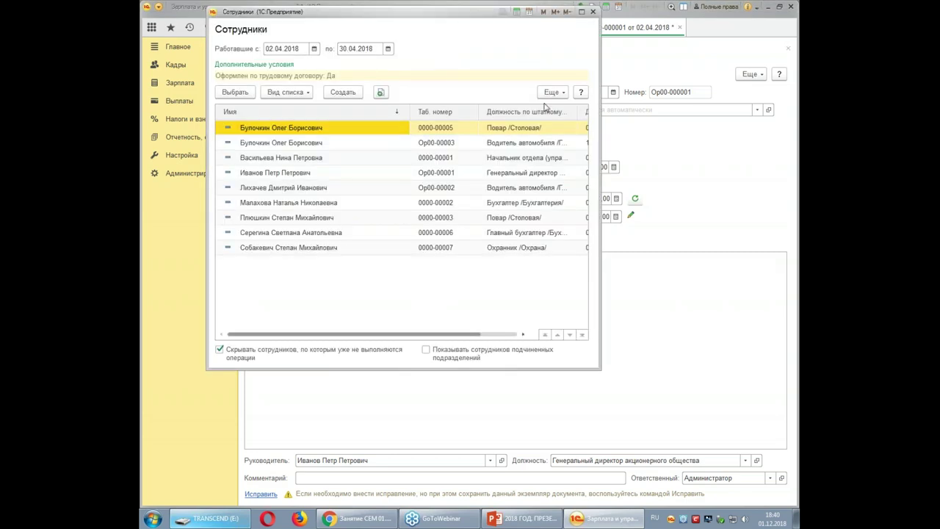
left_click(592, 12)
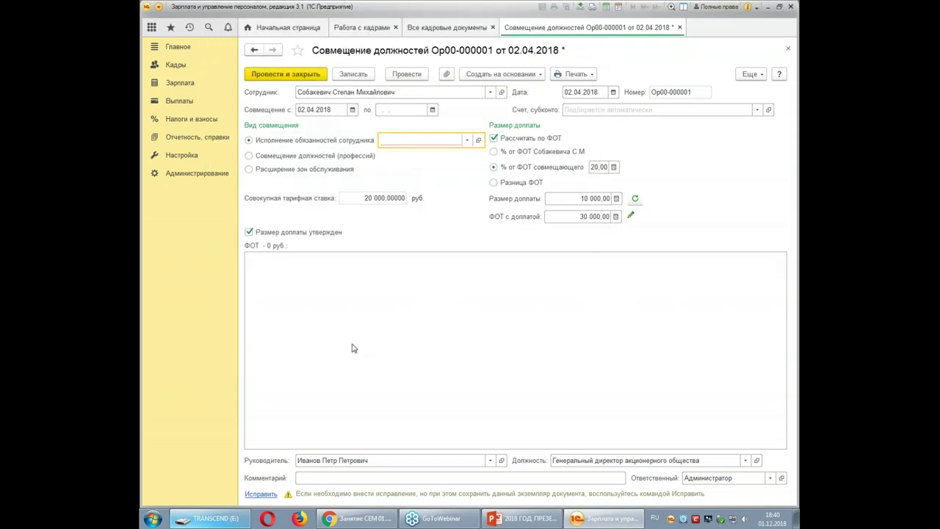
Step: Set Вид совмещения to Совмещение должностей (профессий) with the position Начальник охраны (объекта, участка) /Охрана/
left_click(249, 155)
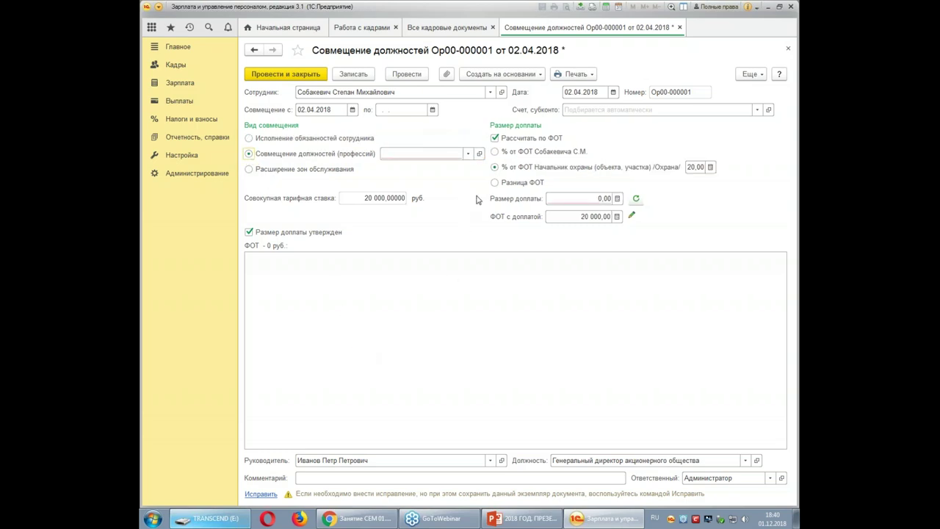
left_click(468, 153)
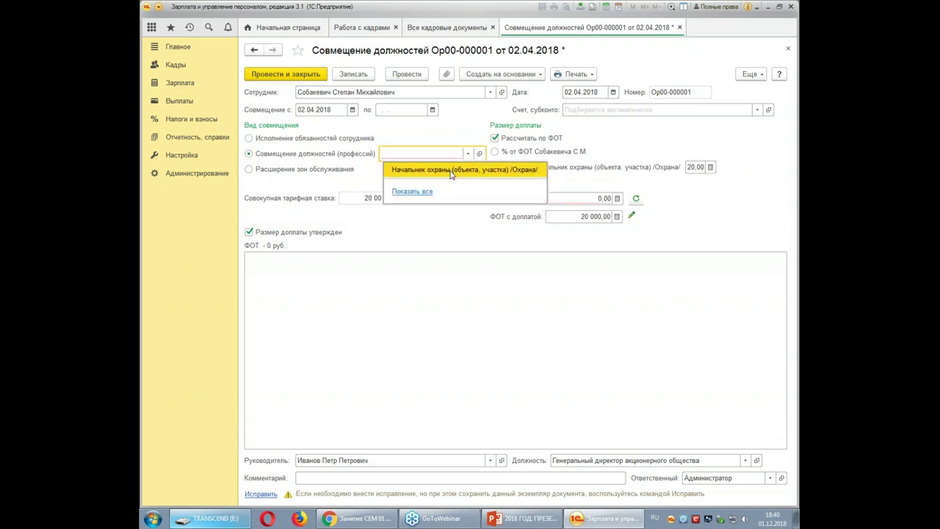
left_click(455, 163)
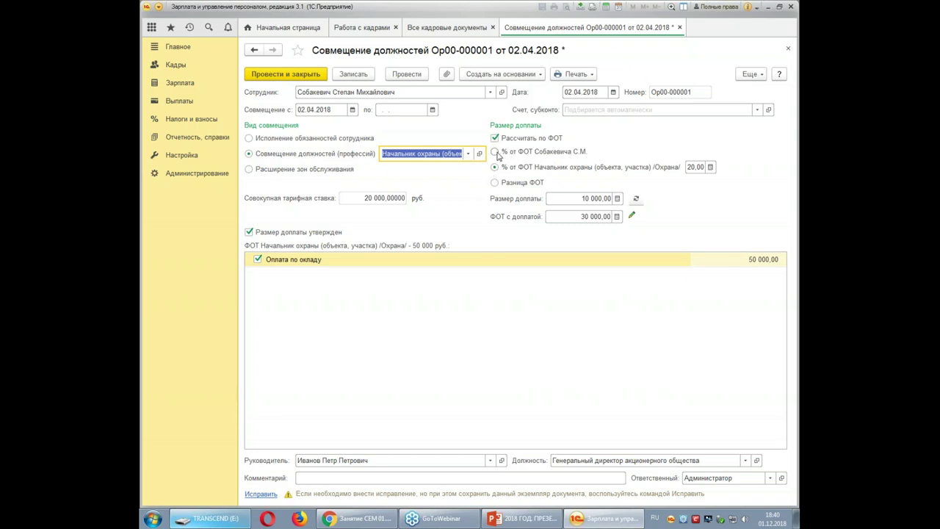
Step: Compare the surcharge methods based on the employee's ФОТ, the Начальник охраны ФОТ and Разница ФОТ, returning to % от ФОТ Начальник охраны
left_click(495, 152)
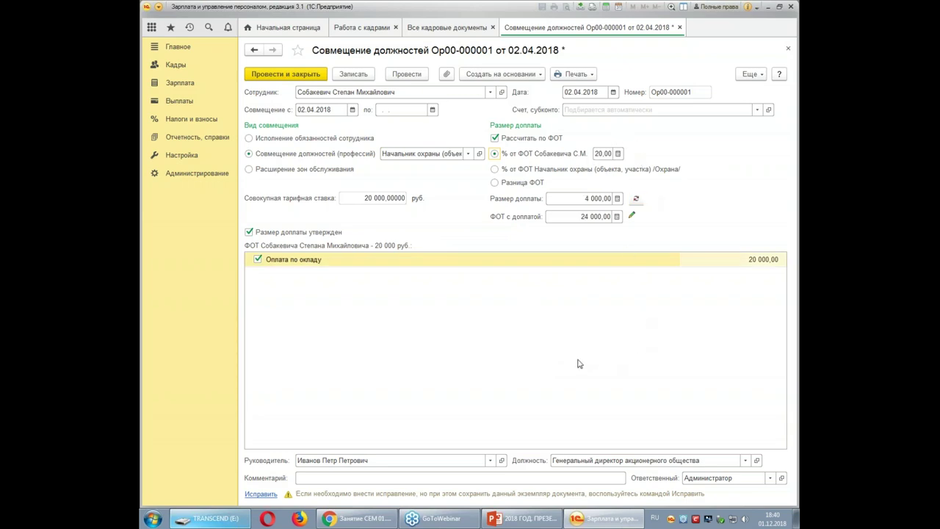
left_click(495, 169)
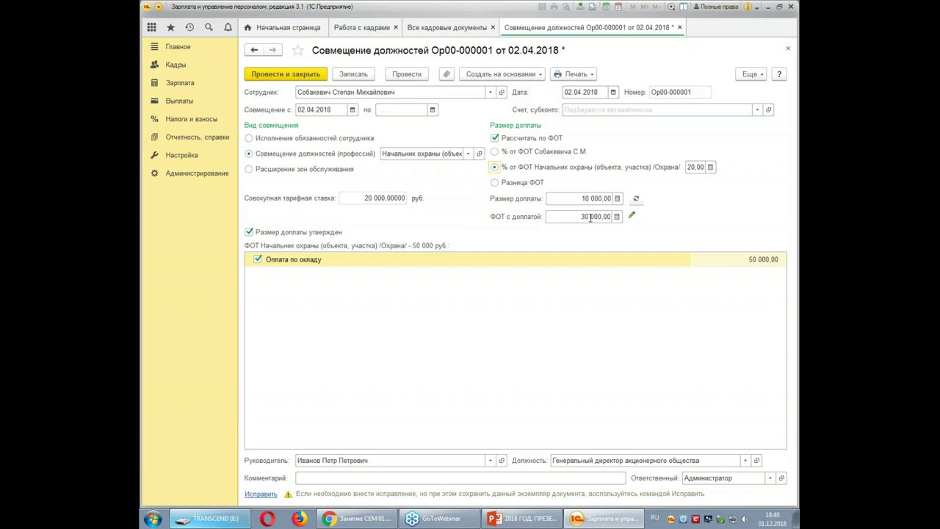
left_click(495, 182)
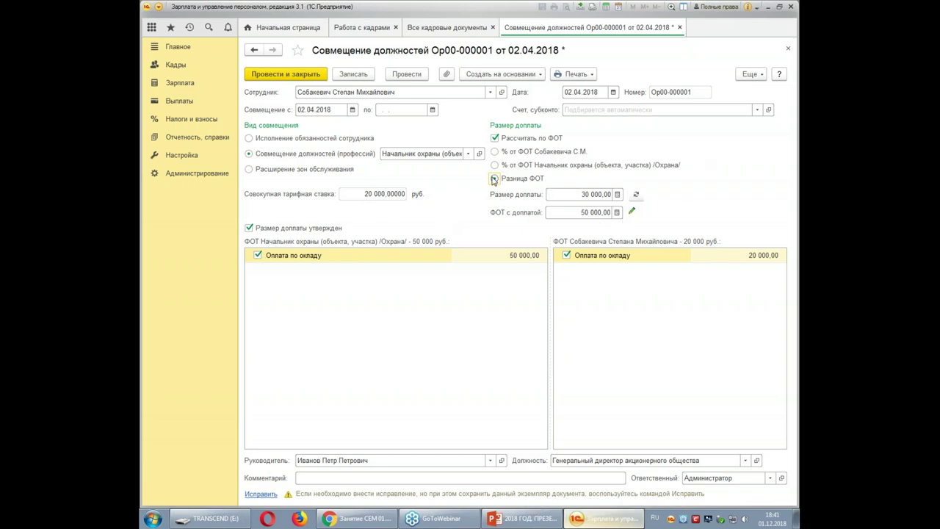
left_click(494, 165)
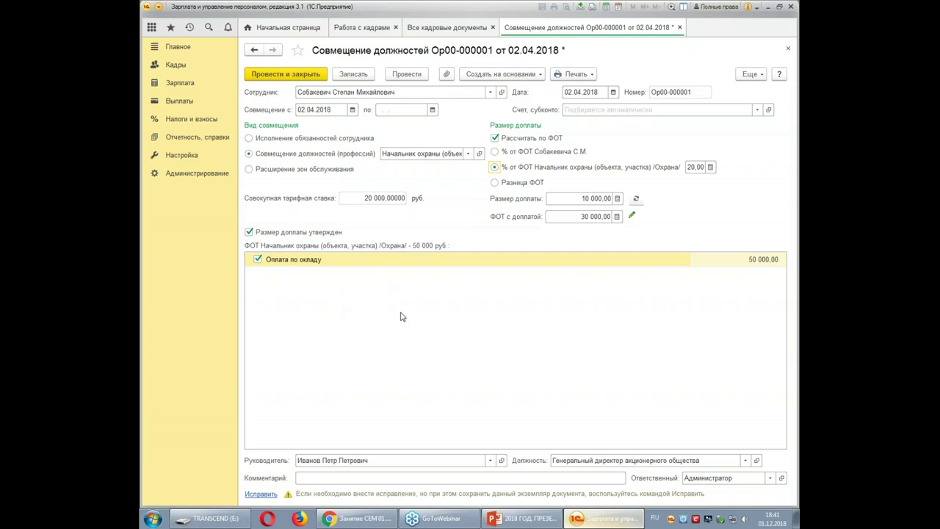
Step: Save the Совмещение должностей document and review its Дополнительное соглашение print form, closing the form after viewing
left_click(591, 75)
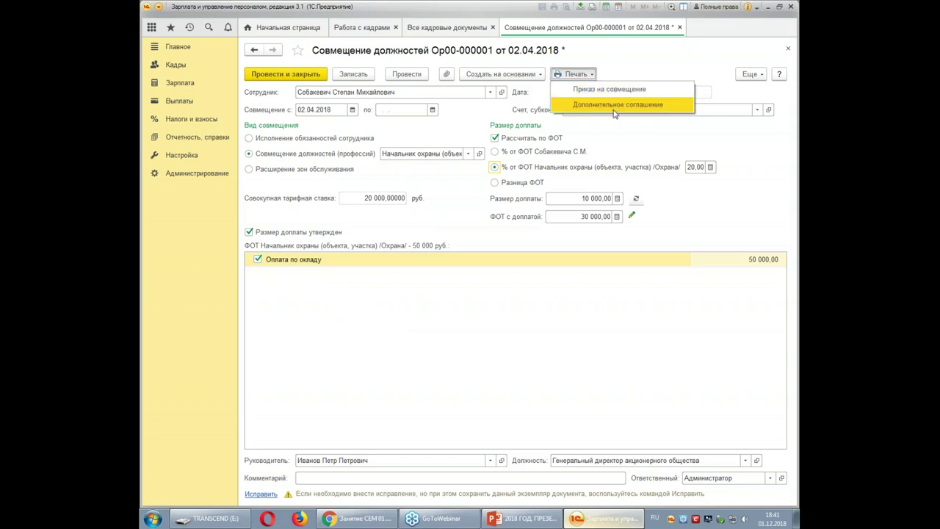
left_click(614, 105)
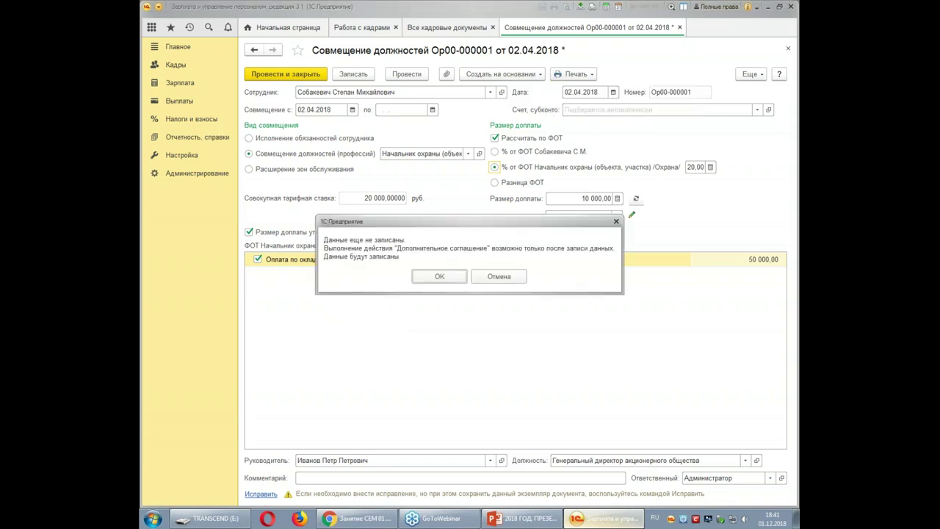
left_click(443, 279)
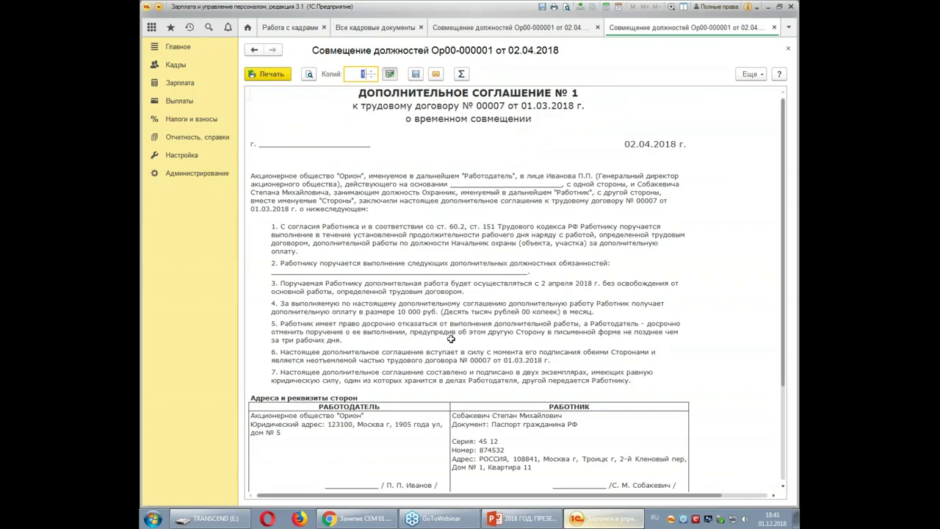
scroll(451, 339, "down", 5)
scroll(451, 339, "up", 5)
left_click(787, 49)
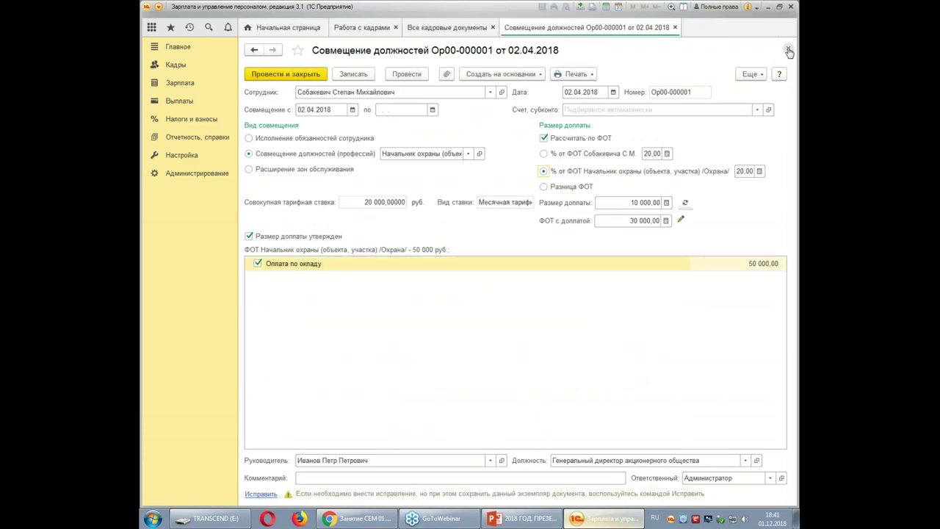
Step: Close the Совмещение должностей document and open the Работа в выходные и праздники document with event date 14.04.2018
left_click(787, 49)
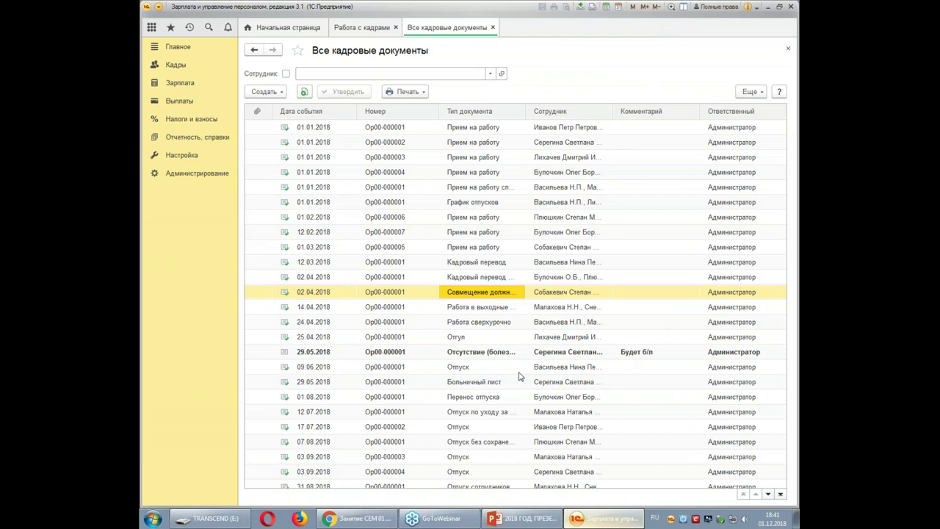
left_click(486, 308)
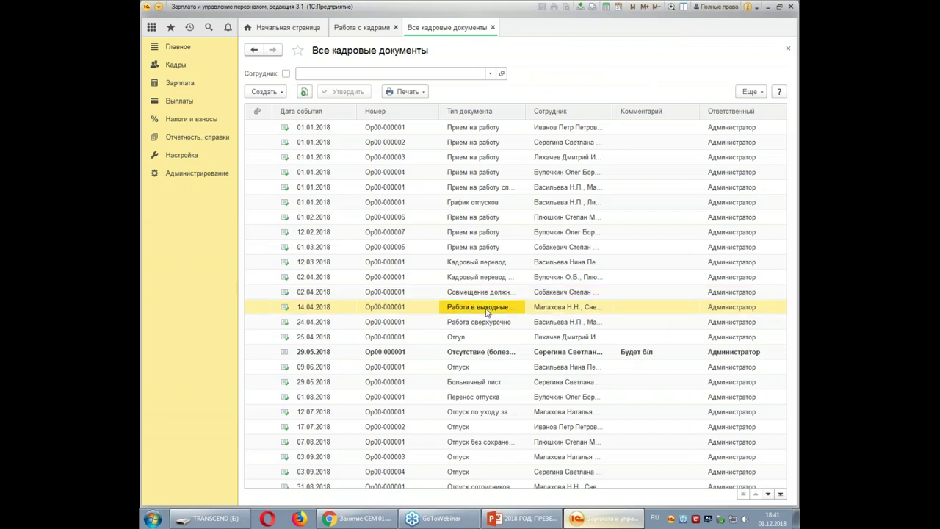
double_click(486, 308)
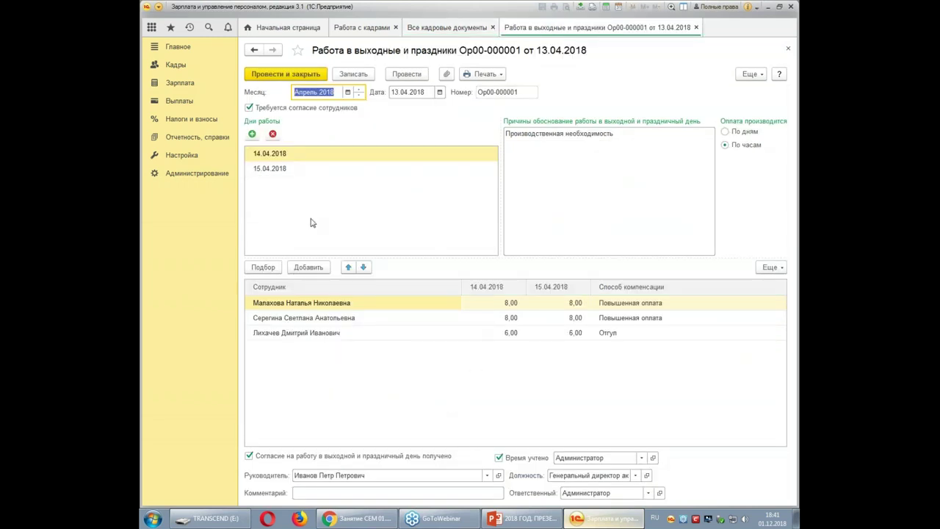
Step: Try adding 21.04.2018 to the document's Дни работы, and remove that date again
left_click(251, 135)
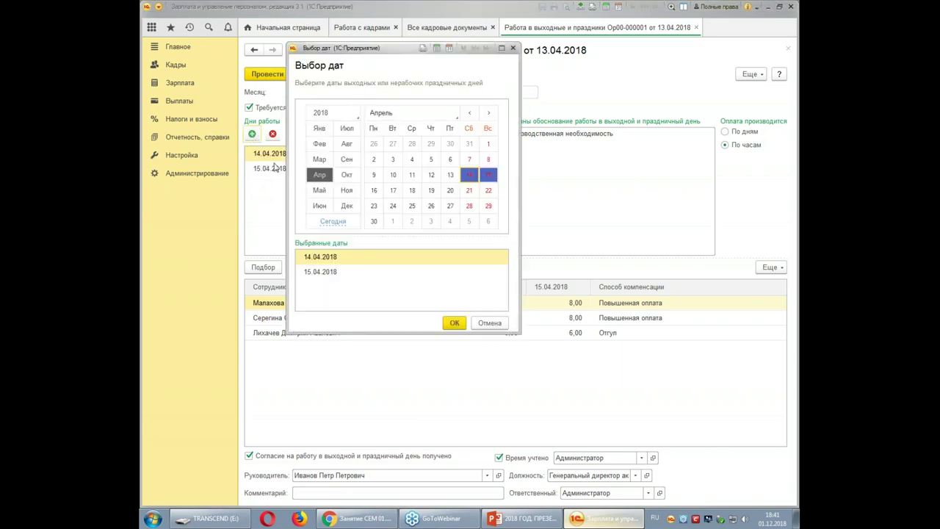
left_click(469, 192)
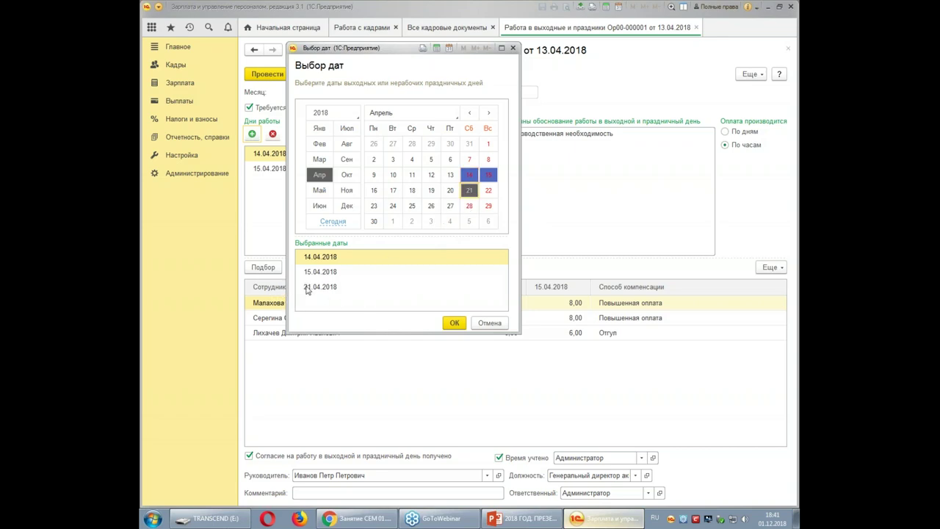
left_click(455, 324)
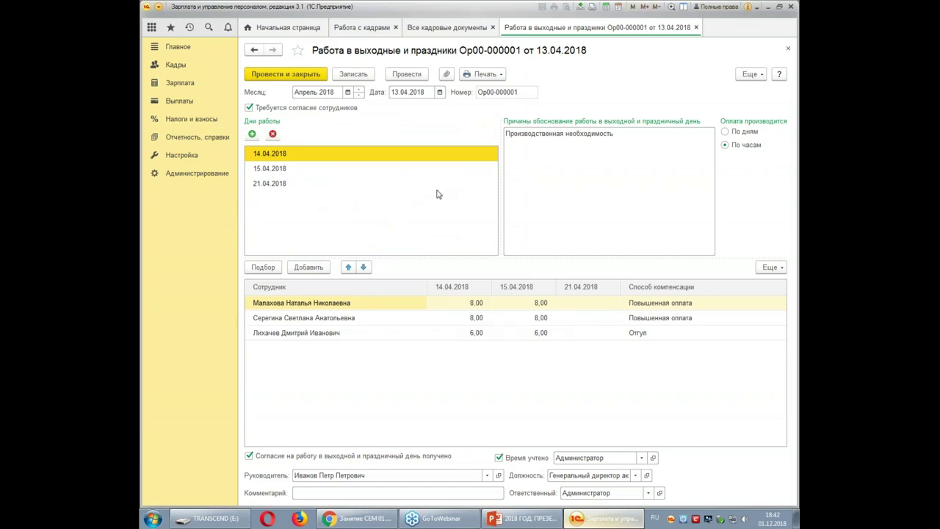
left_click(266, 184)
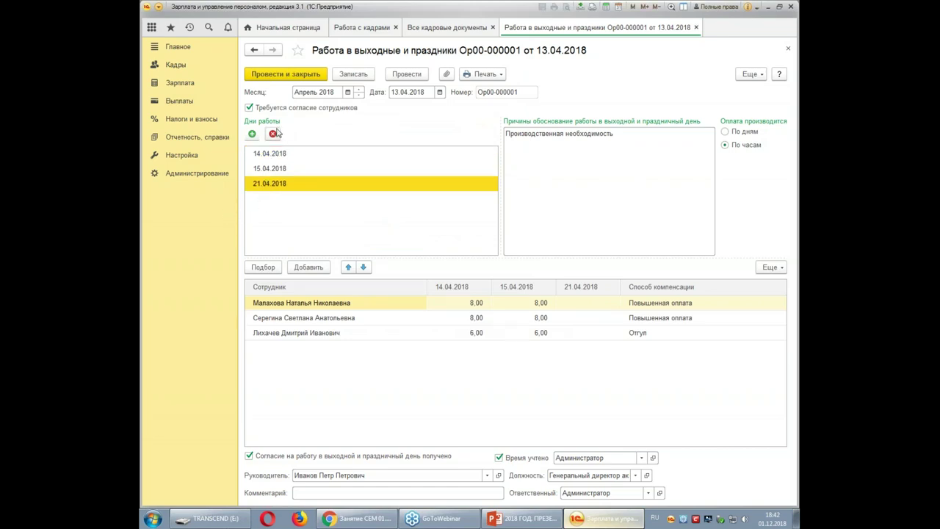
left_click(273, 135)
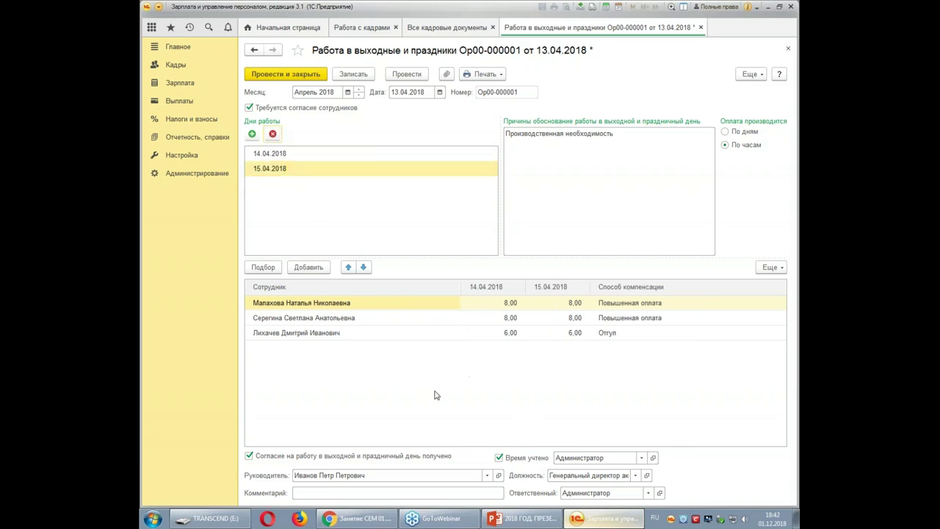
Step: Review the Способ компенсации choices for the first listed employee, keeping Повышенная оплата
left_click(657, 307)
left_click(657, 306)
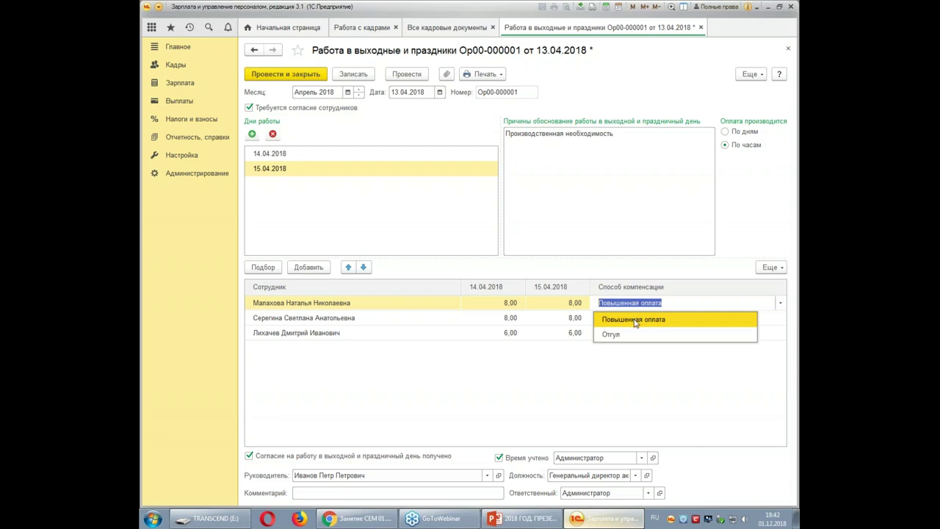
left_click(635, 320)
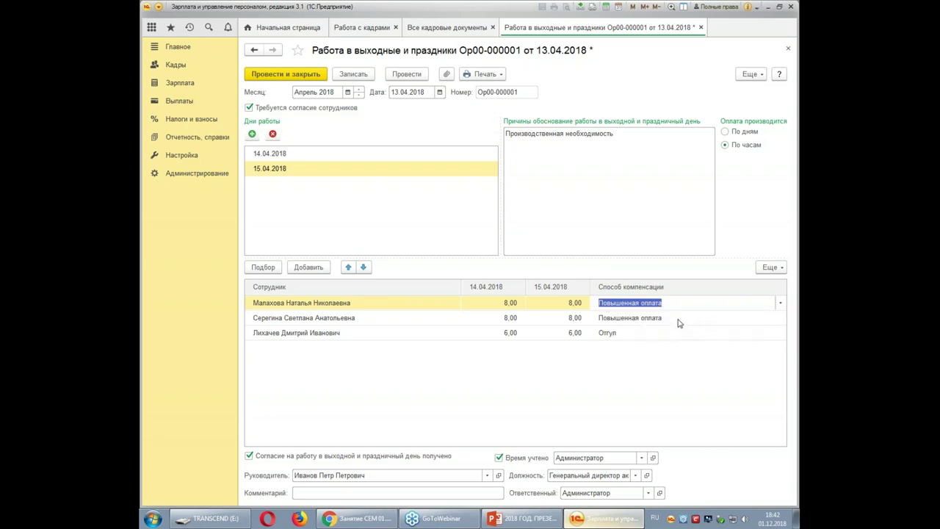
left_click(679, 320)
left_click(677, 303)
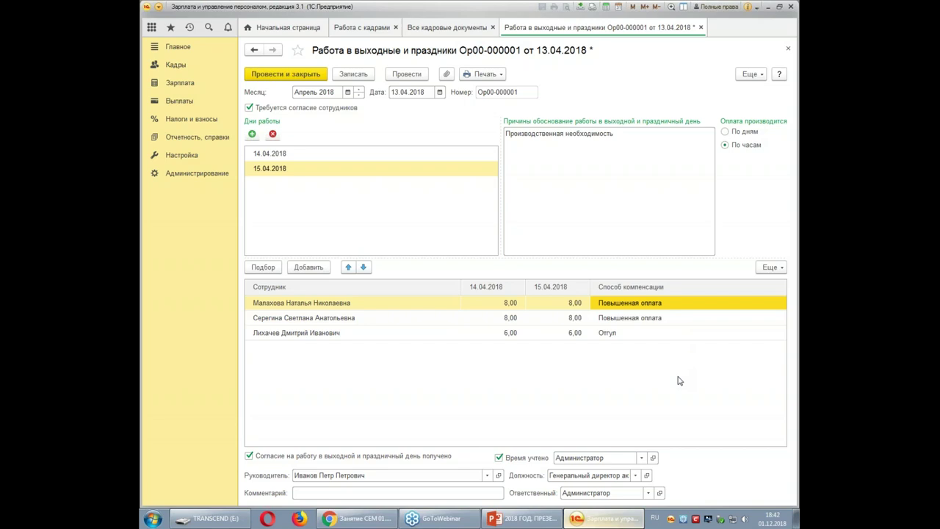
Step: Examine the Отгул compensation choice in the third employee's row and close the document without saving changes
left_click(625, 340)
left_click(624, 340)
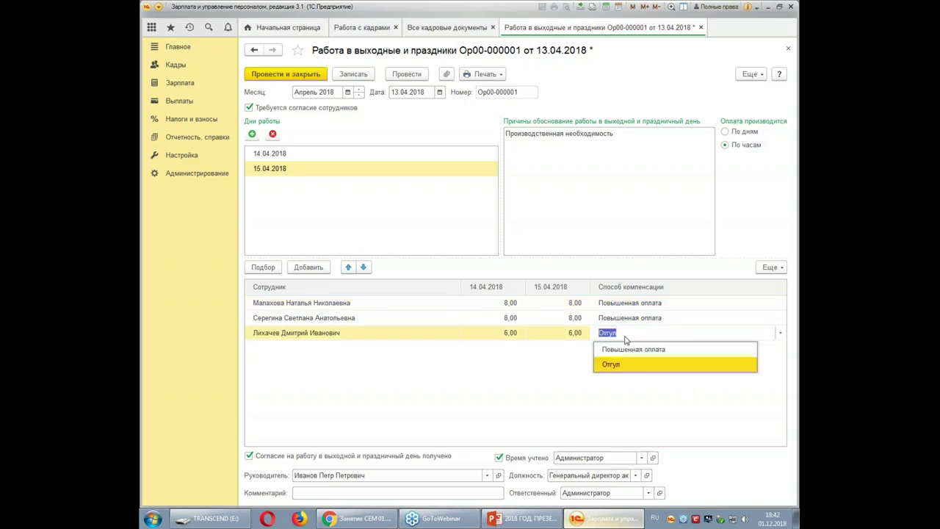
left_click(479, 403)
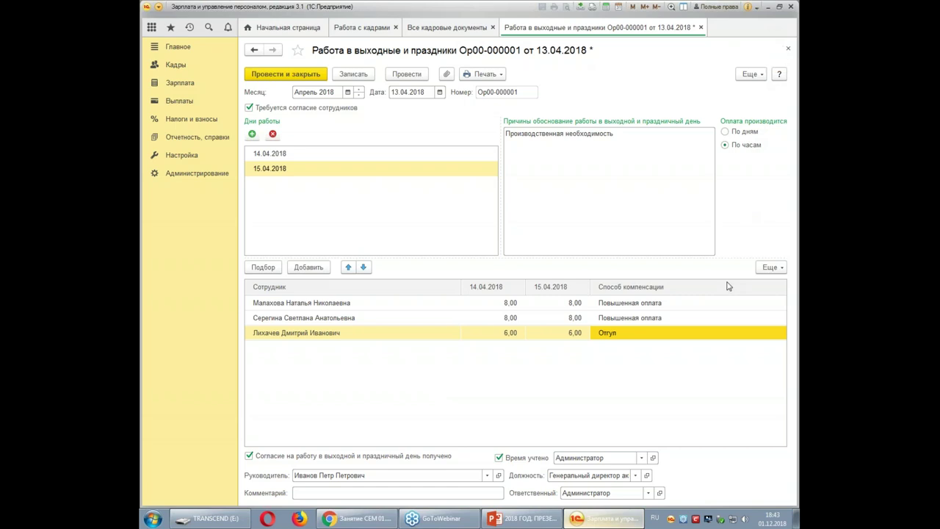
left_click(649, 340)
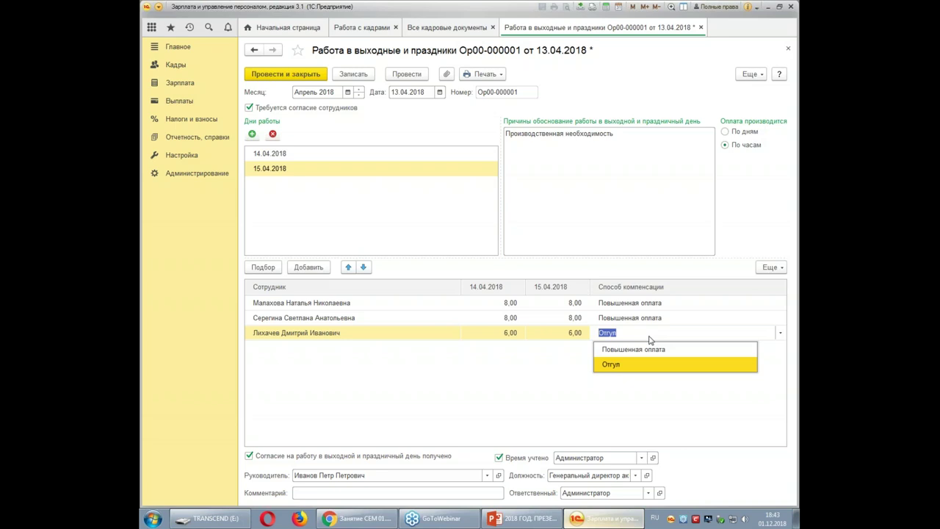
key("Escape")
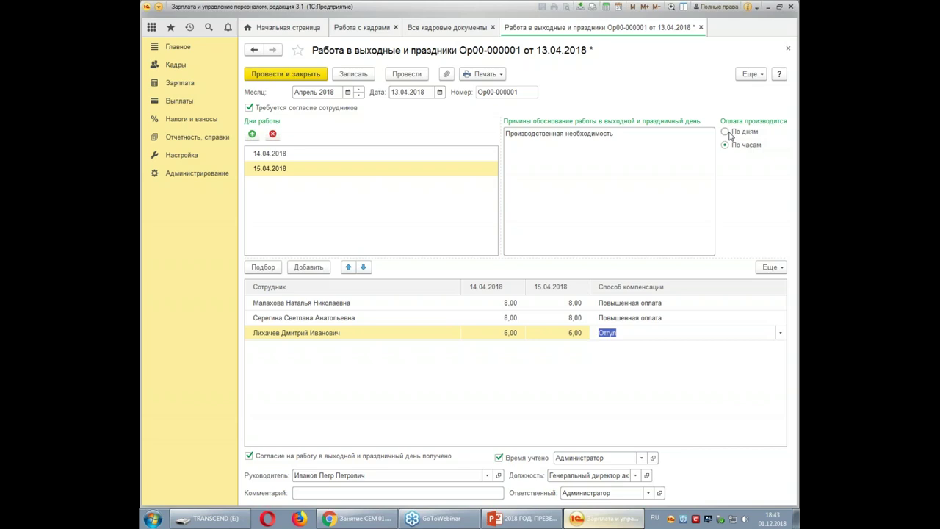
left_click(788, 49)
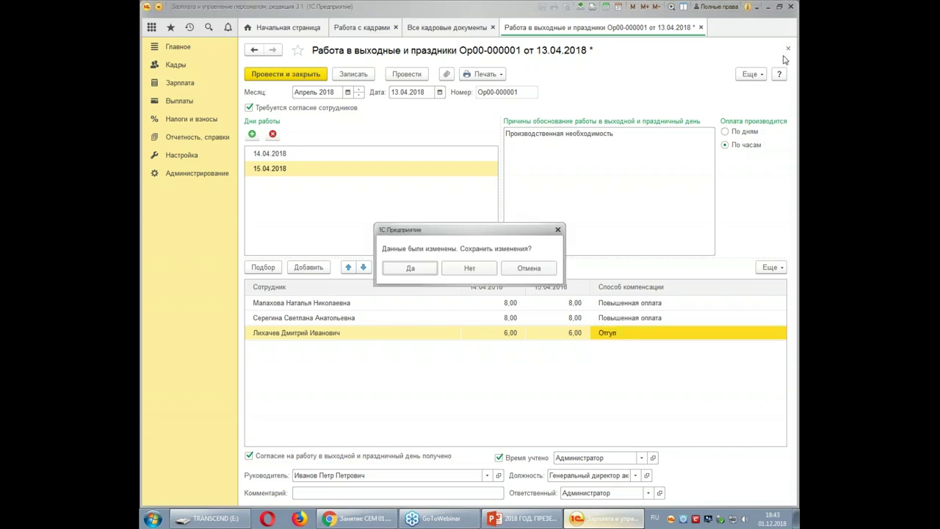
left_click(471, 268)
Step: Open the Отгул document with event date 25.04.2018, review its fields and additional commands, and close it
left_click(468, 339)
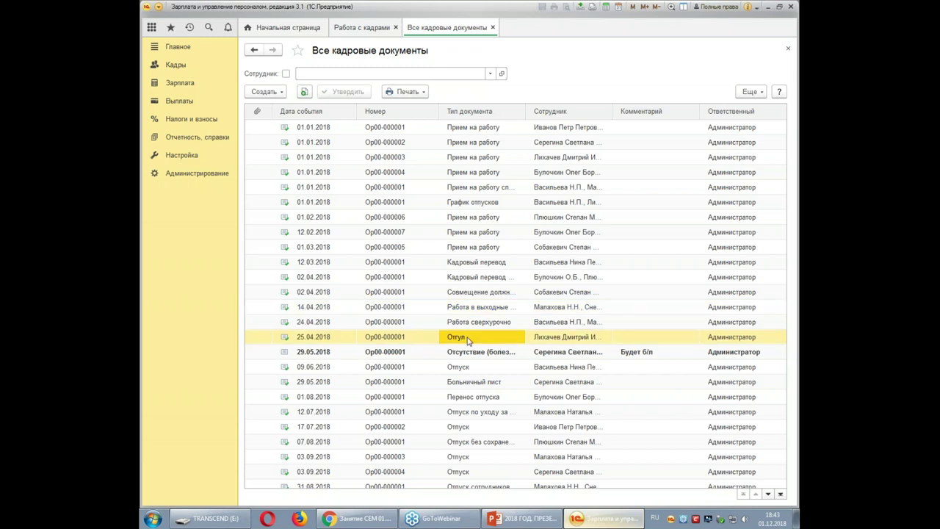
double_click(468, 338)
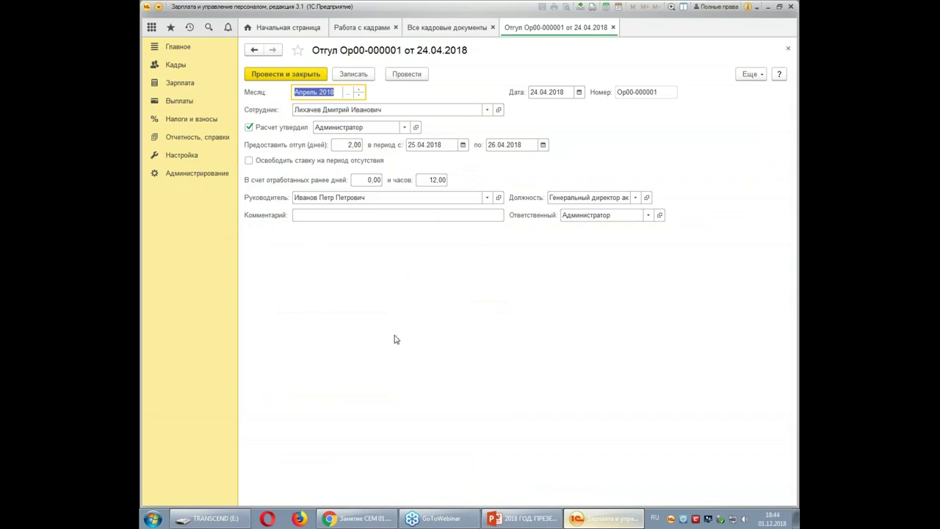
left_click(760, 77)
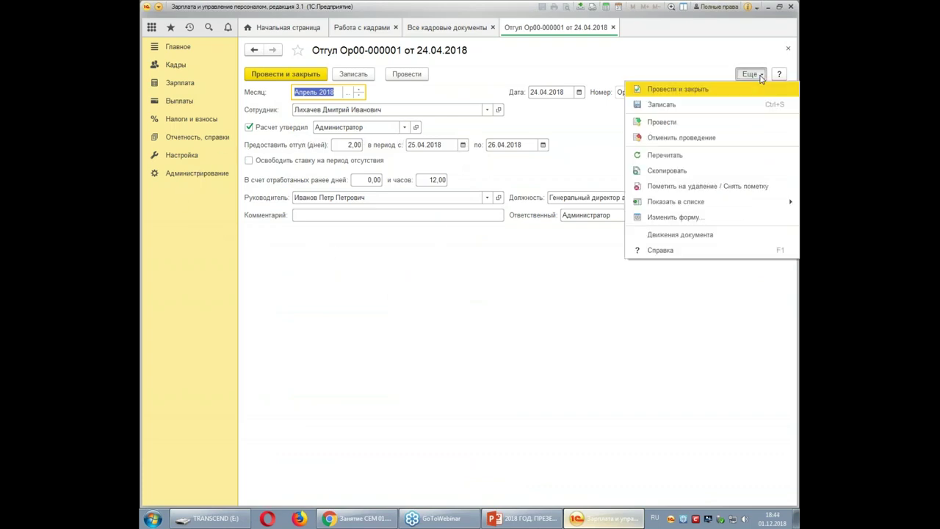
left_click(481, 338)
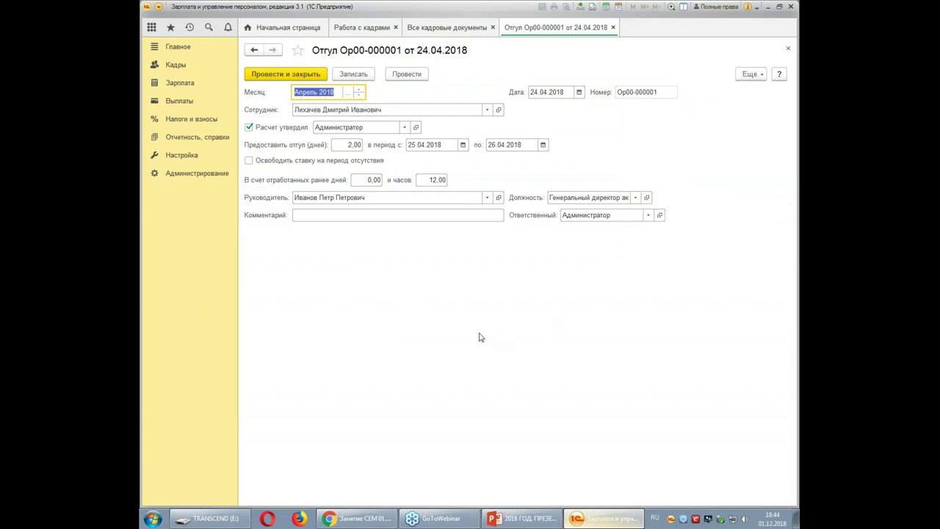
left_click(788, 48)
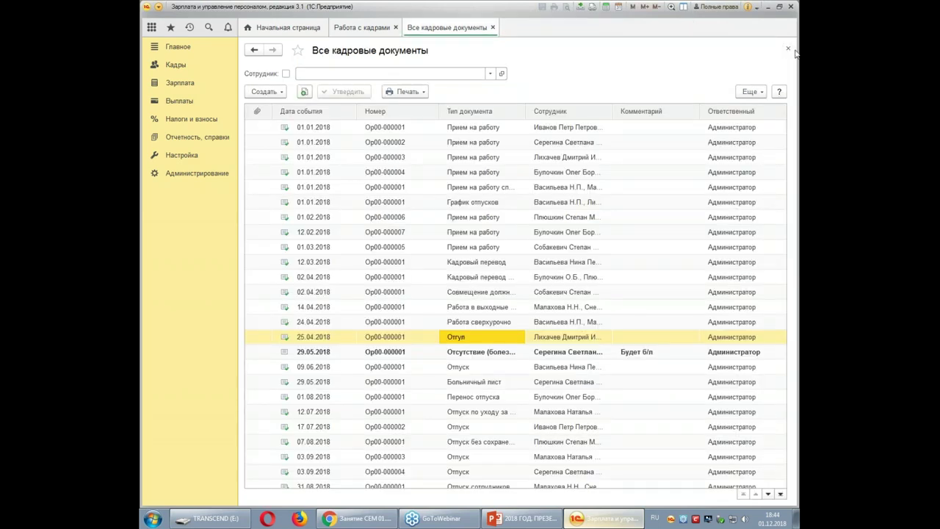
Step: Close Все кадровые документы and Работа с кадрами, and open the Кадровые отчеты list
left_click(788, 48)
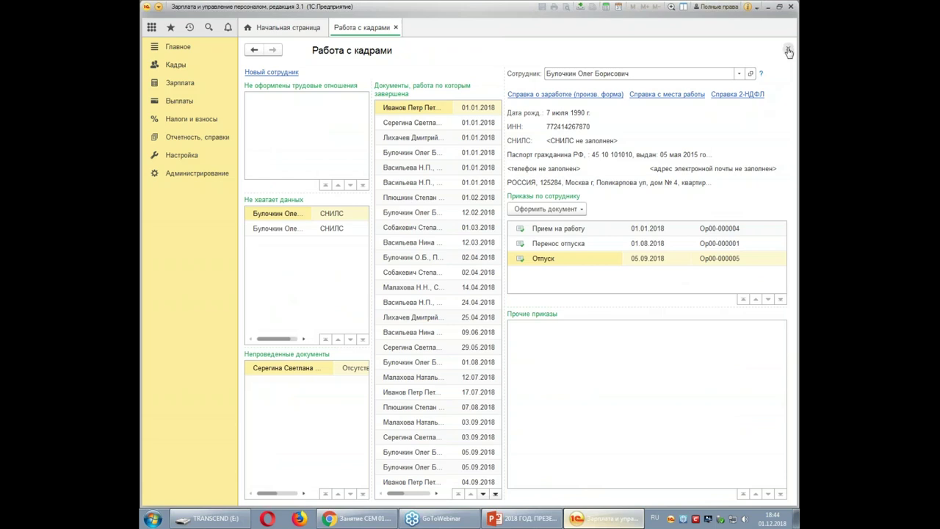
left_click(788, 50)
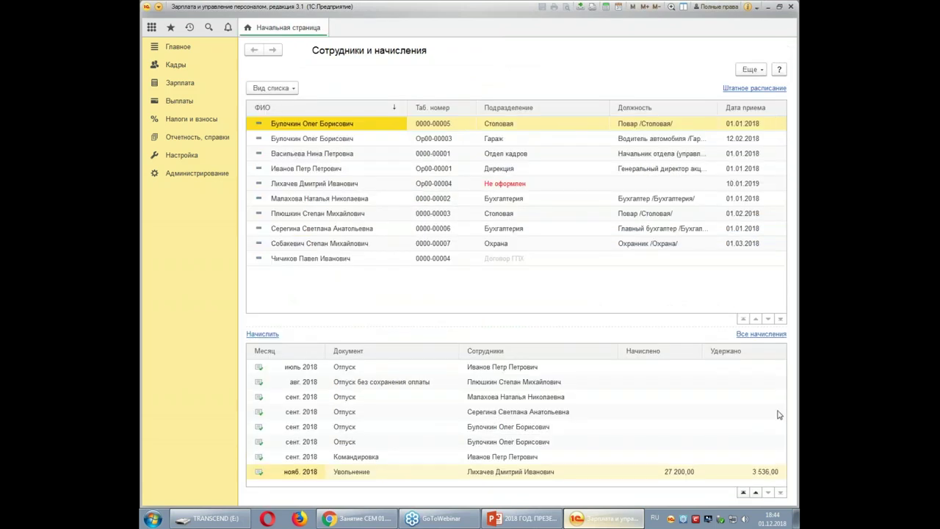
left_click(176, 67)
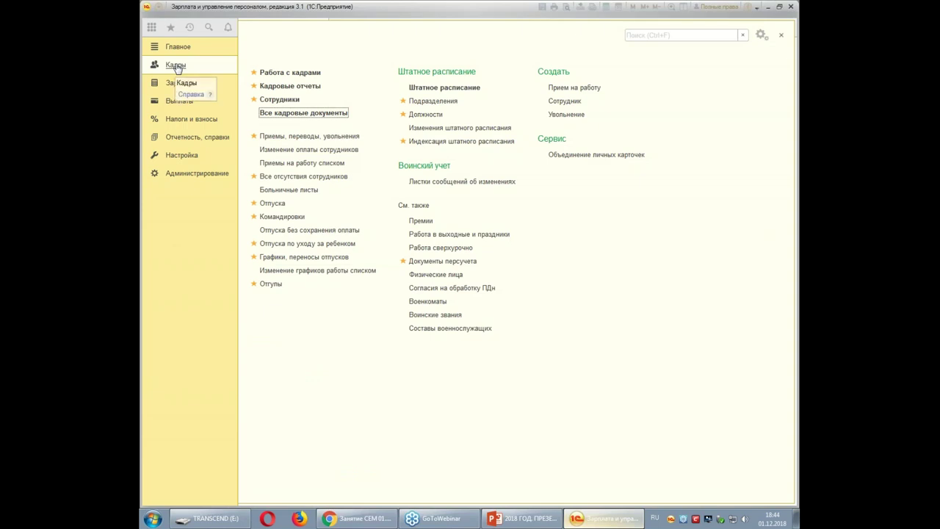
left_click(309, 88)
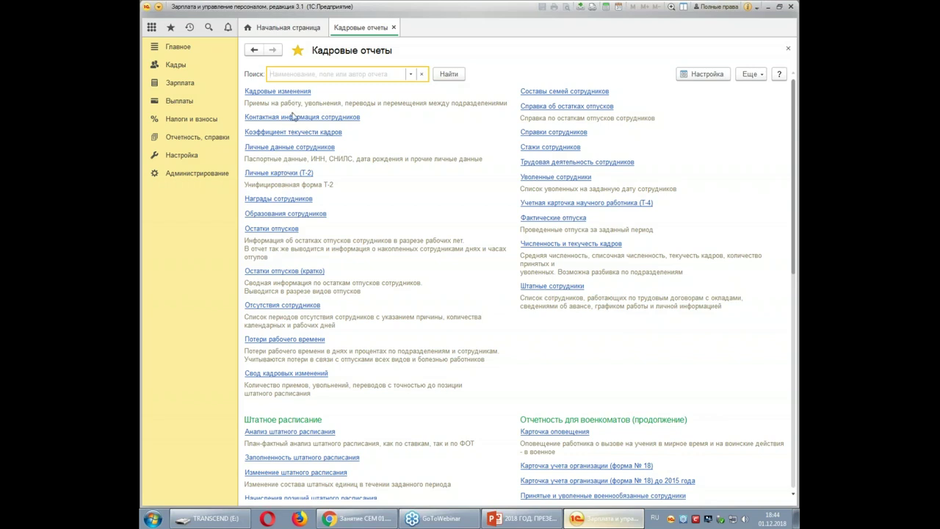
Step: Generate the Личные данные сотрудников report for Орион on 01.01.2018, examine its columns through День рождения, and close it
left_click(304, 148)
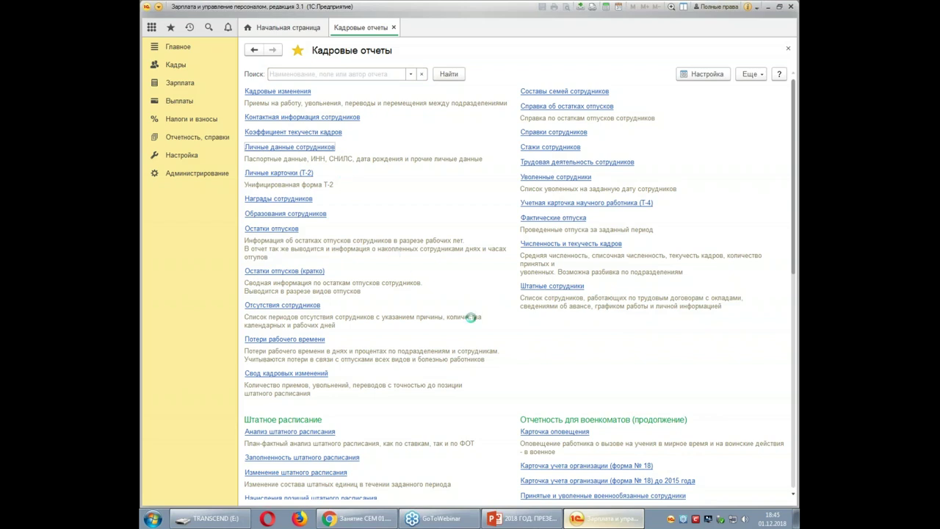
left_click(289, 92)
left_click(268, 73)
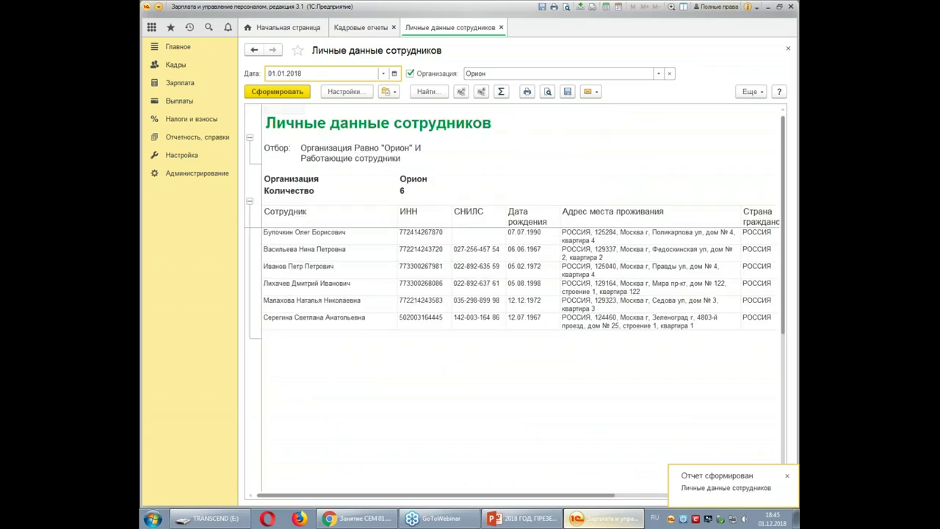
left_click_drag(444, 498, 598, 497)
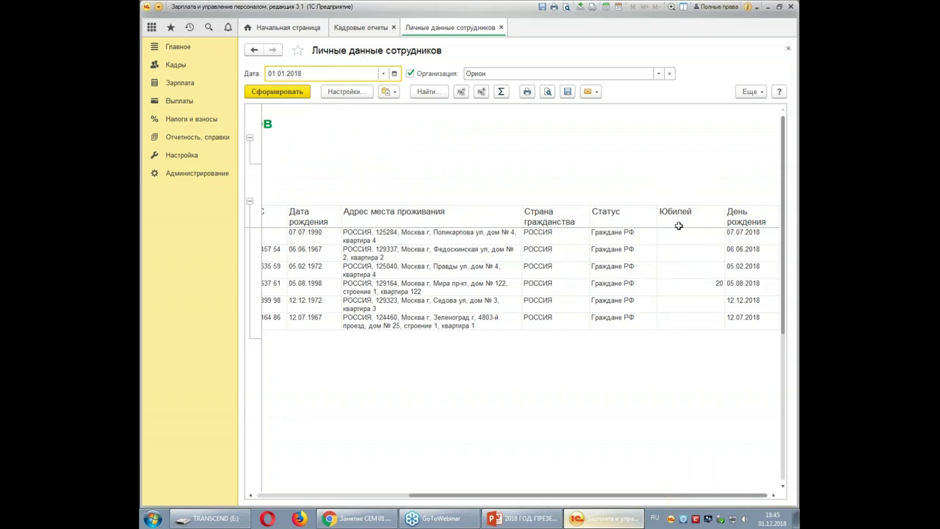
left_click_drag(540, 497, 466, 485)
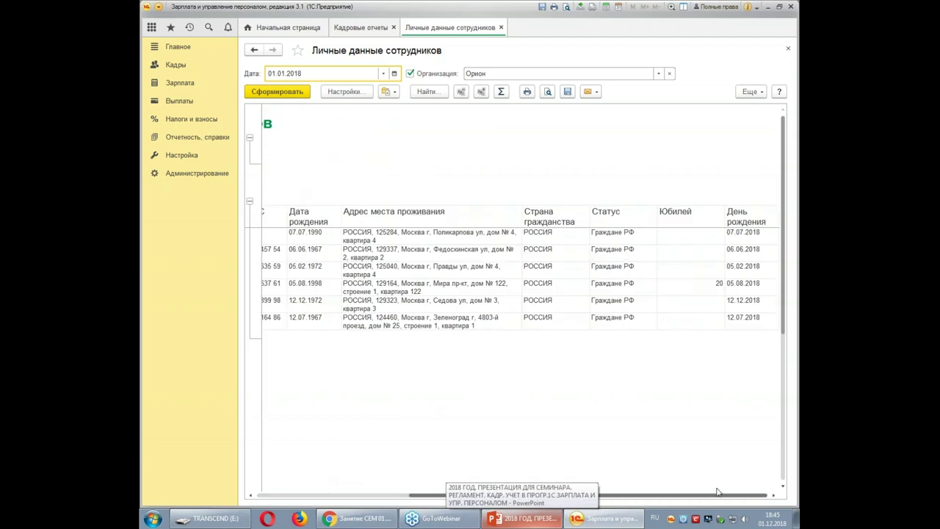
left_click(787, 48)
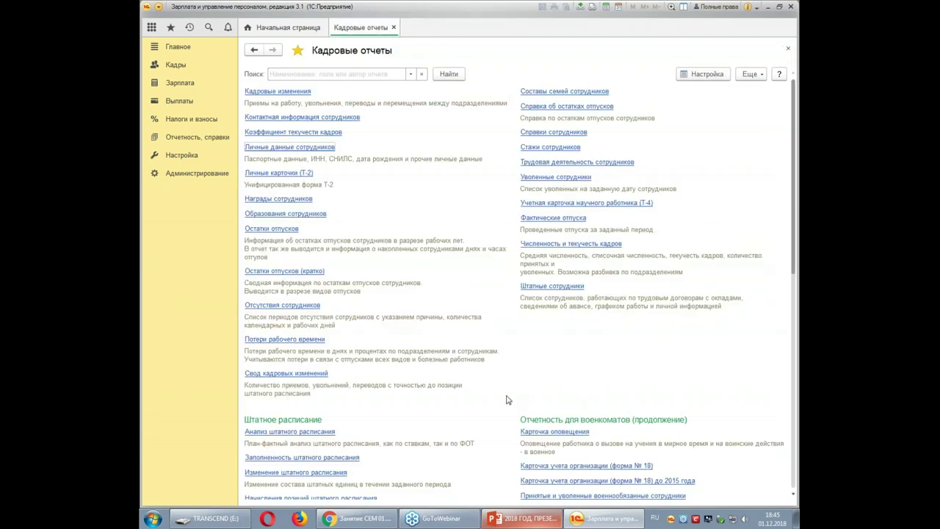
Step: Generate the Штатные сотрудники report for Орион on 01.01.2018 and examine its columns, including the highlighted Дата рождения cell
left_click(562, 288)
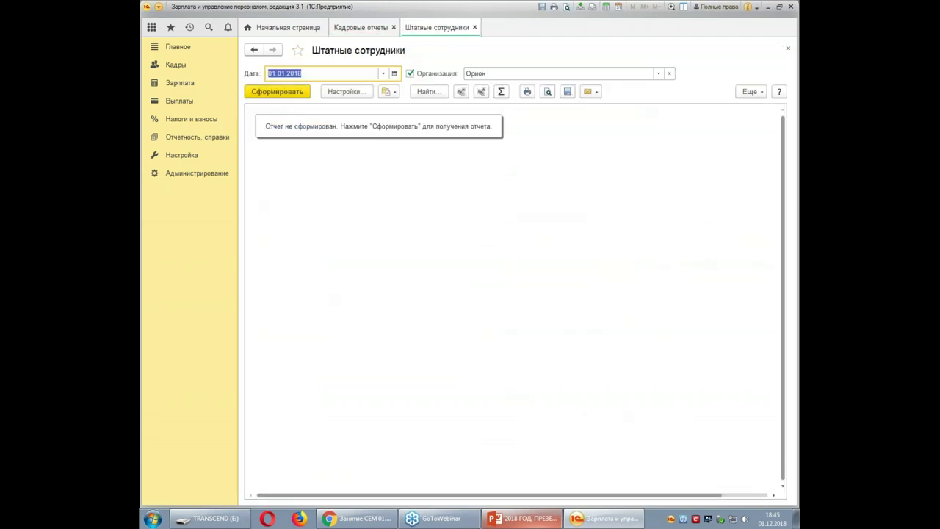
left_click(282, 90)
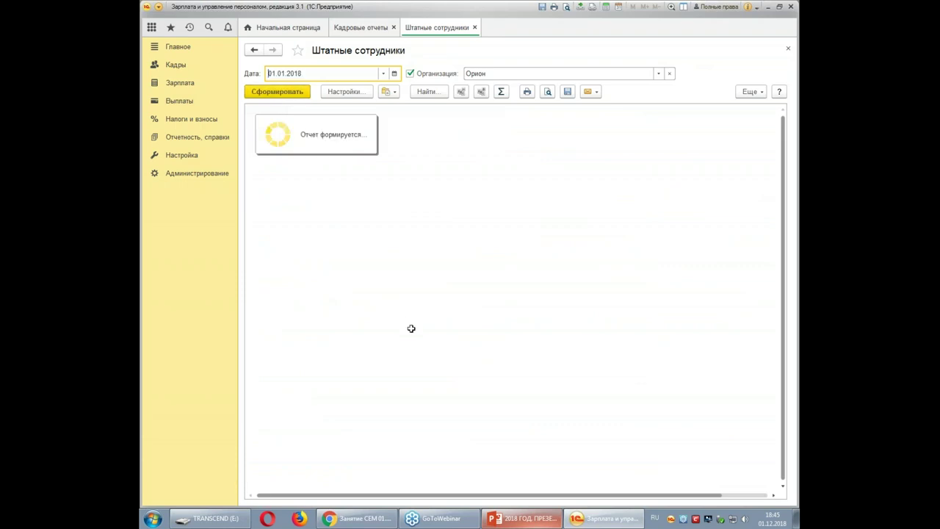
left_click(268, 73)
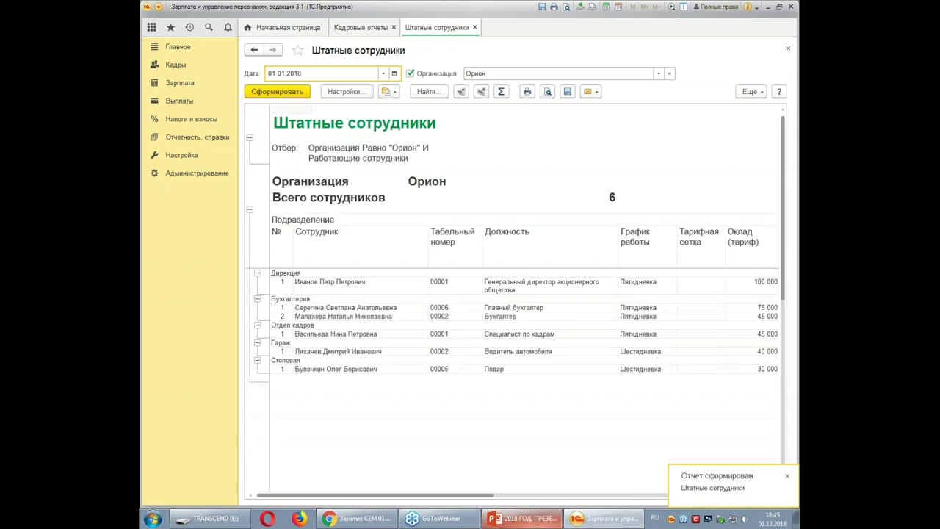
left_click_drag(457, 496, 726, 495)
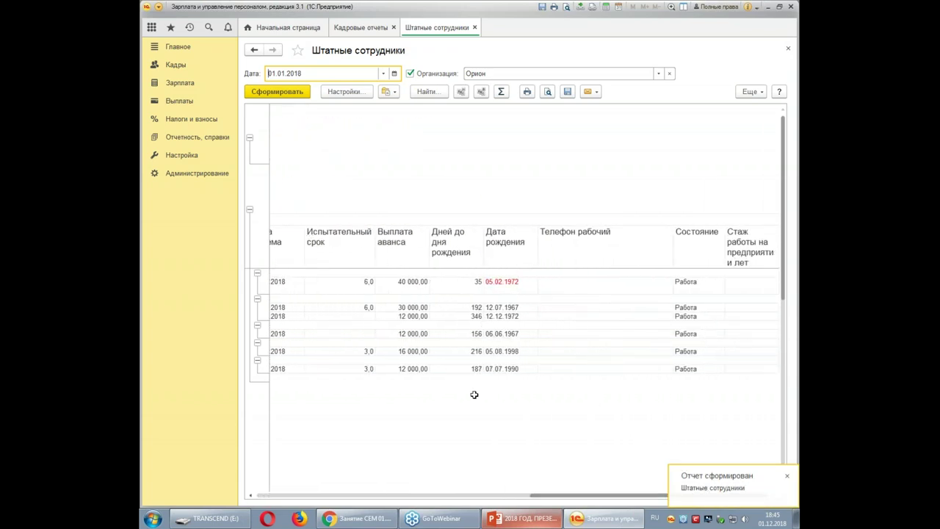
left_click(500, 287)
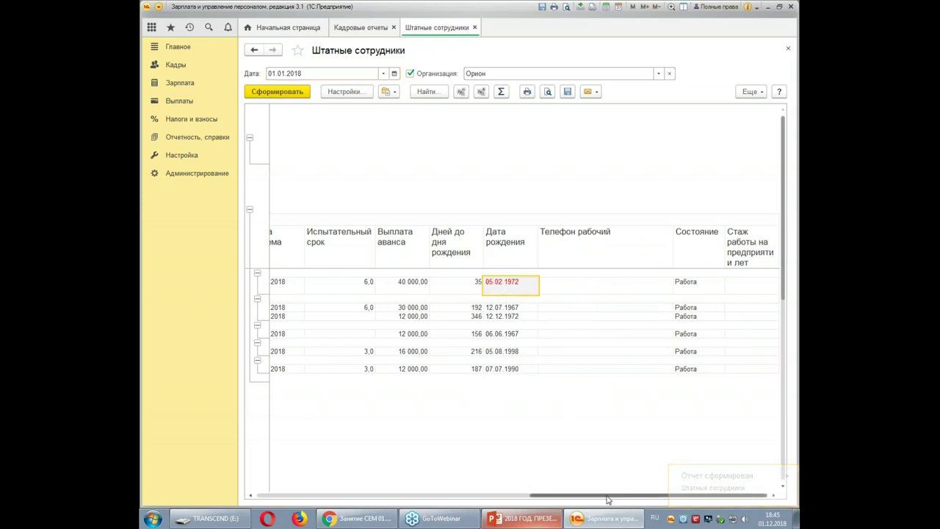
Step: Compare the employee, position and schedule columns of the Штатные сотрудники report with its salary, hire date and birth date columns
left_click_drag(608, 499, 574, 500)
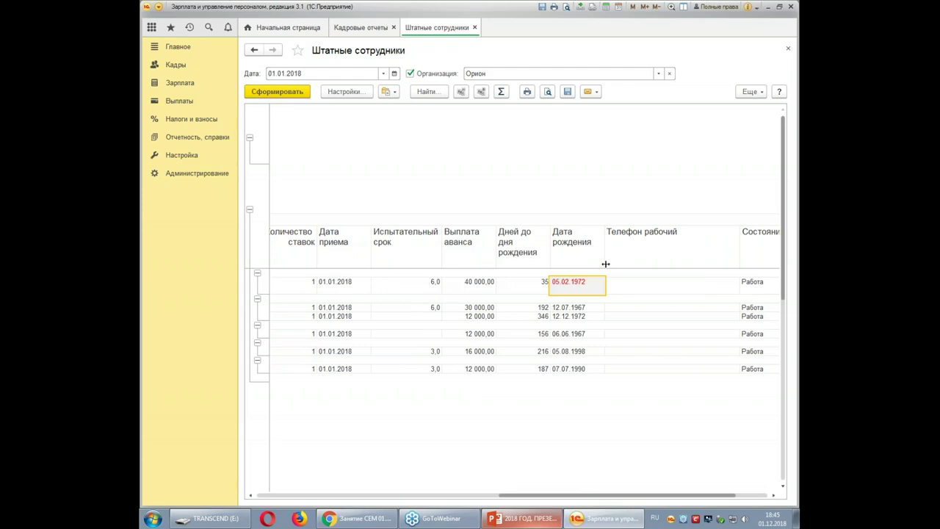
left_click_drag(598, 499, 272, 461)
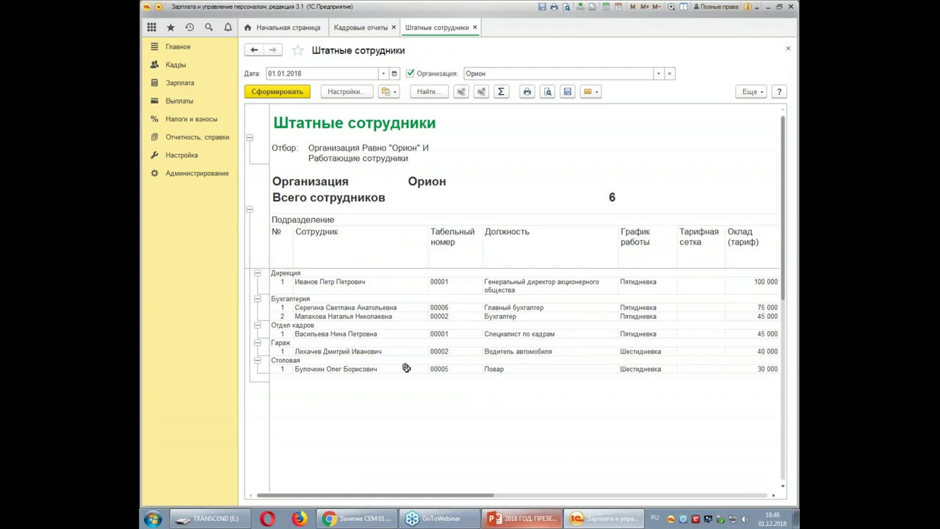
left_click_drag(460, 500, 664, 496)
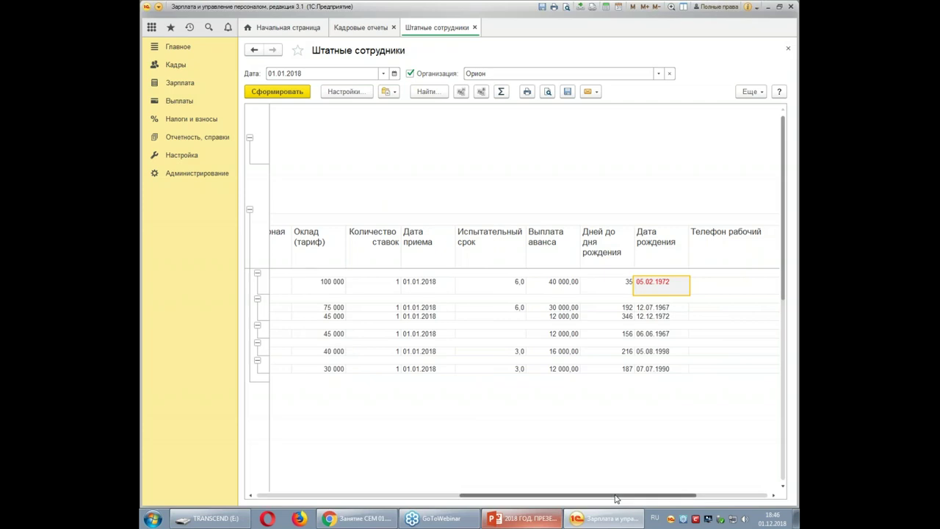
left_click_drag(615, 498, 316, 499)
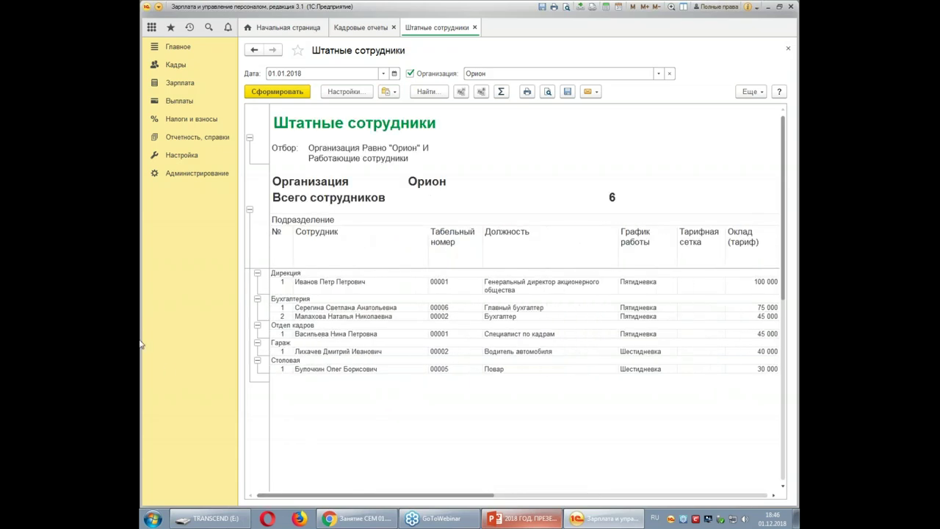
Step: Switch the Штатные сотрудники report settings to the Расширенный view and review the field list under Поля и сортировки
left_click(360, 92)
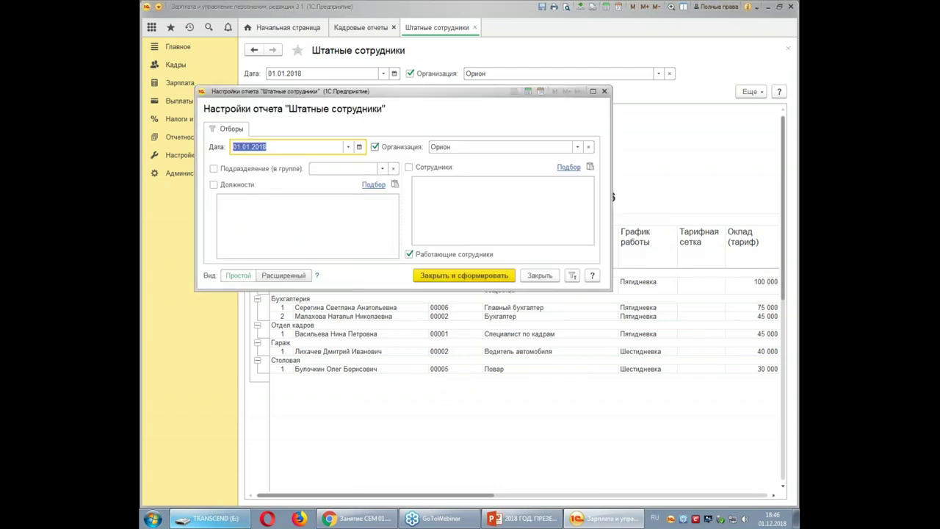
left_click(310, 277)
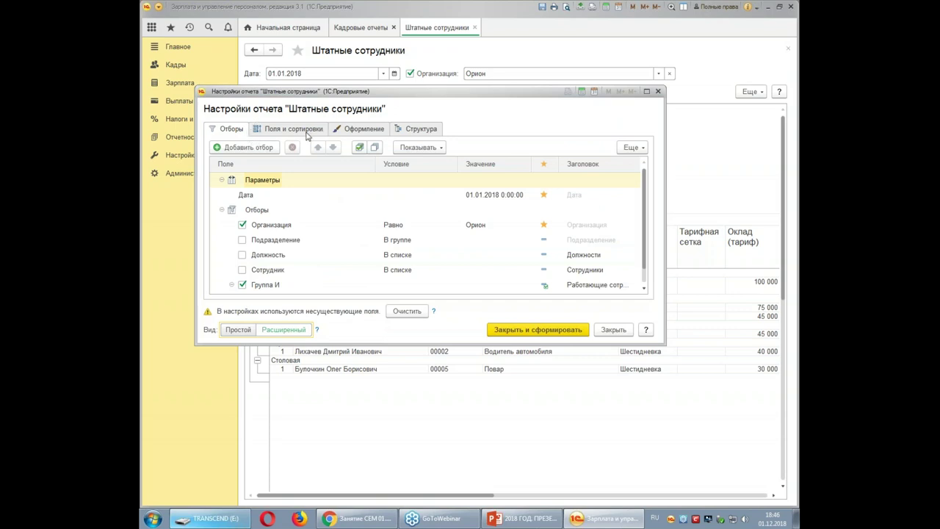
left_click(307, 130)
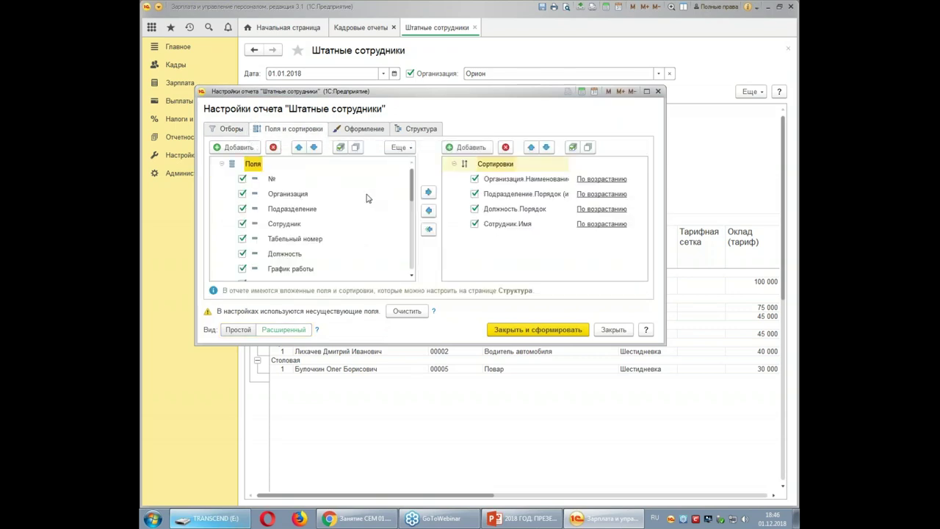
scroll(368, 198, "down", 1)
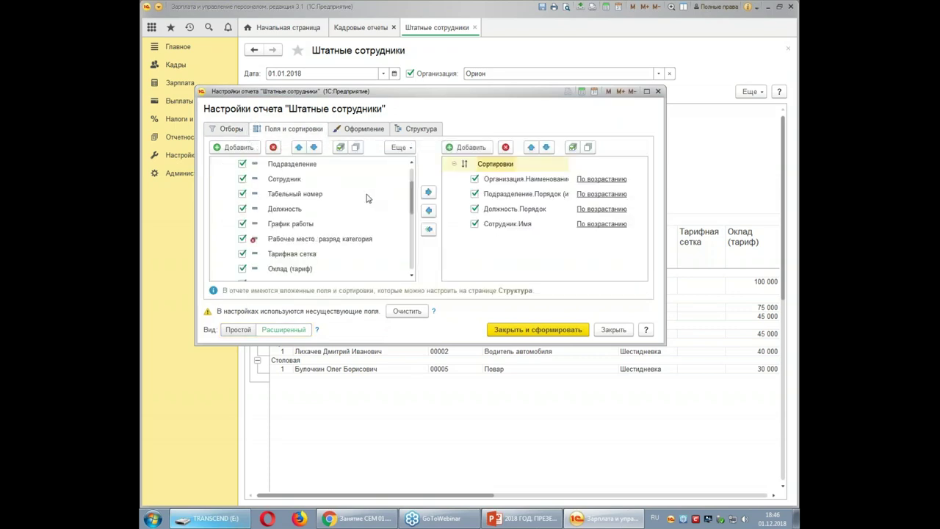
scroll(368, 198, "down", 2)
scroll(368, 198, "down", 2)
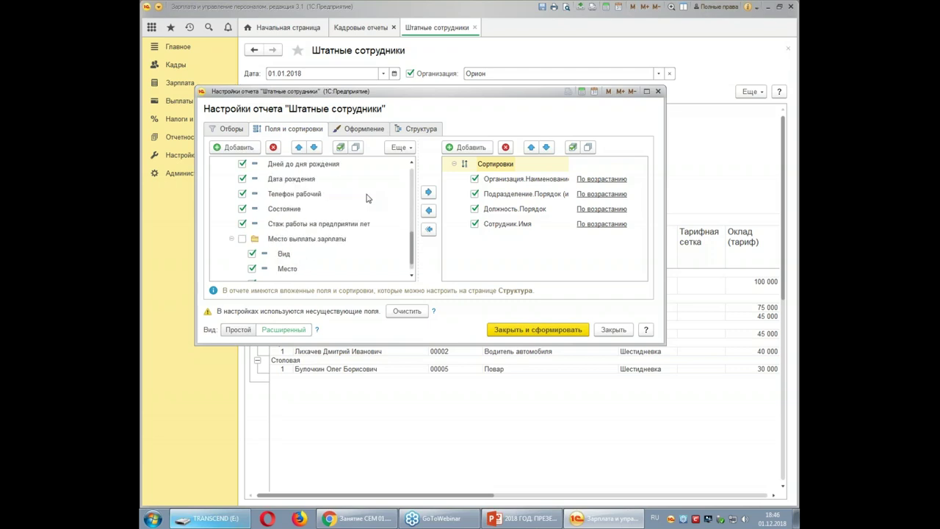
scroll(368, 198, "up", 6)
scroll(367, 198, "down", 2)
scroll(368, 198, "down", 1)
scroll(368, 198, "down", 1)
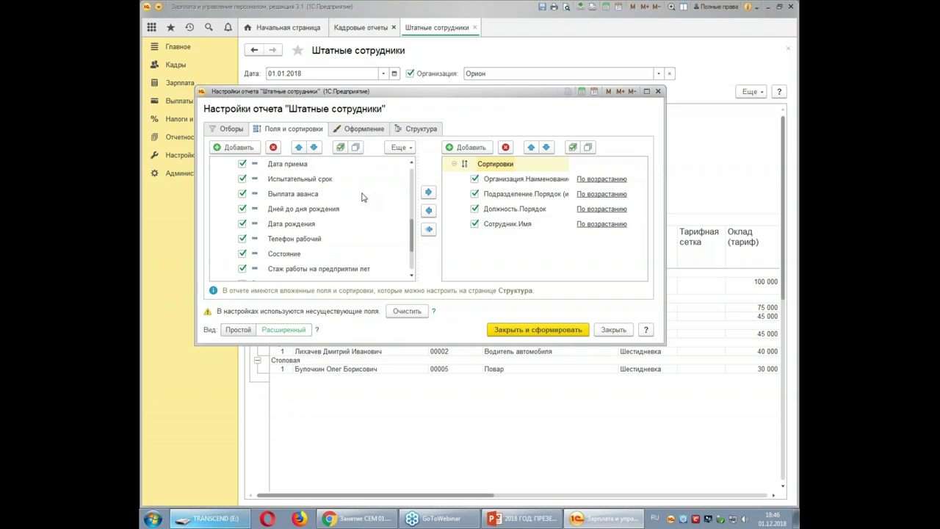
Step: Add the Возраст field from Личные данные to the report fields and regenerate the report
left_click(226, 153)
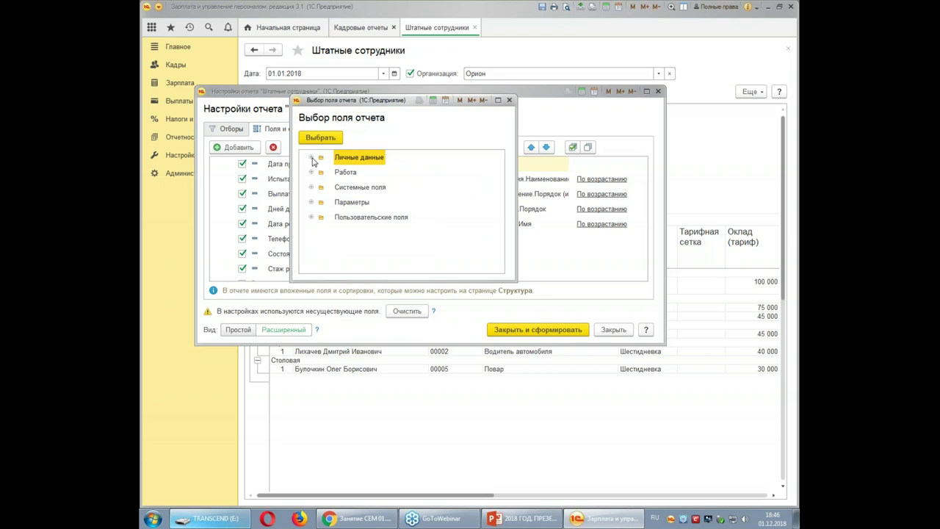
left_click(311, 158)
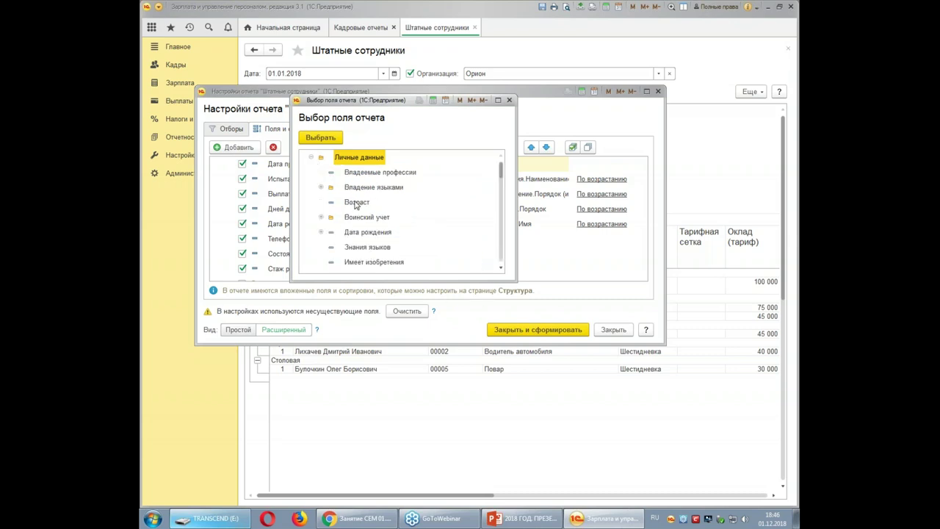
left_click(357, 204)
double_click(356, 203)
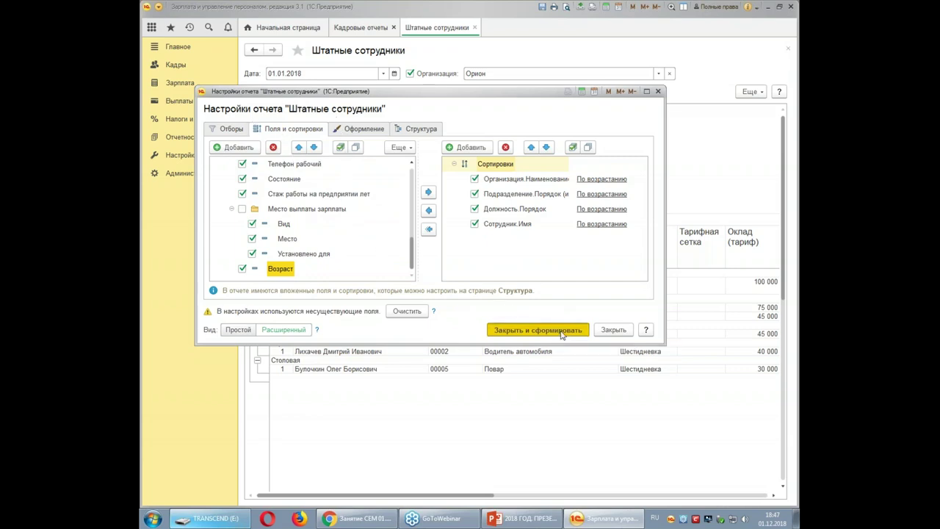
left_click(538, 329)
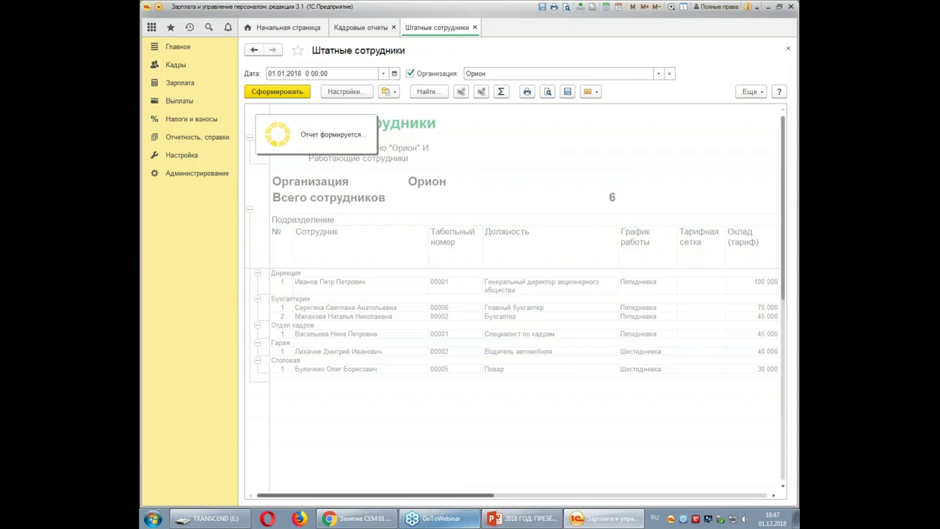
Step: Examine the Возраст column in the regenerated Штатные сотрудники report
left_click_drag(492, 496, 621, 496)
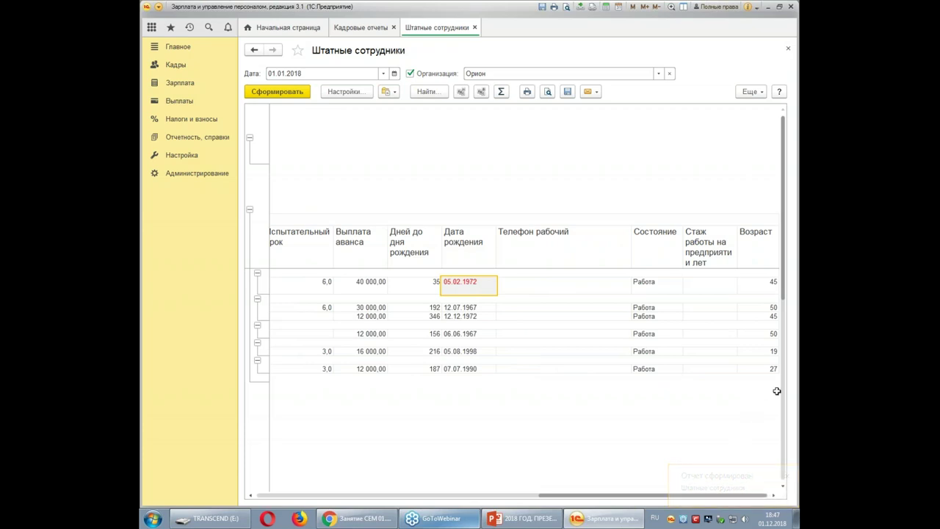
left_click(765, 336)
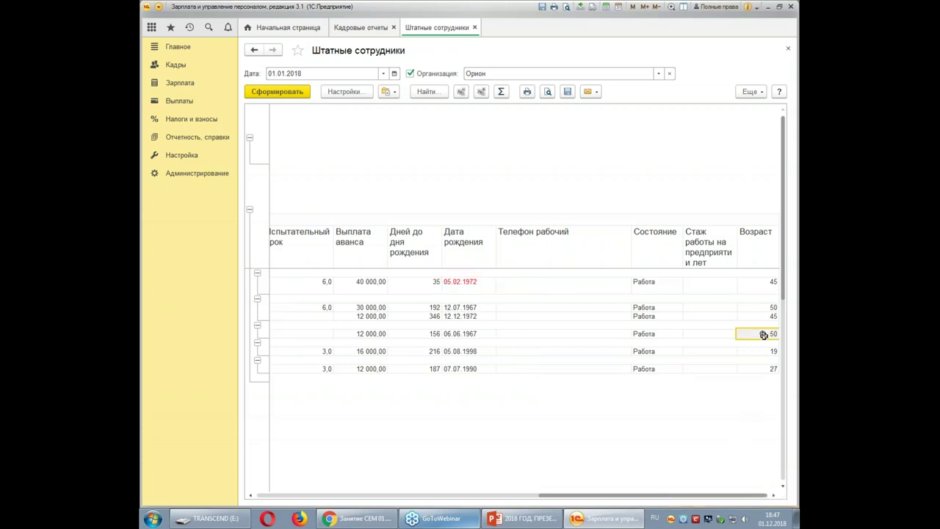
left_click(760, 307)
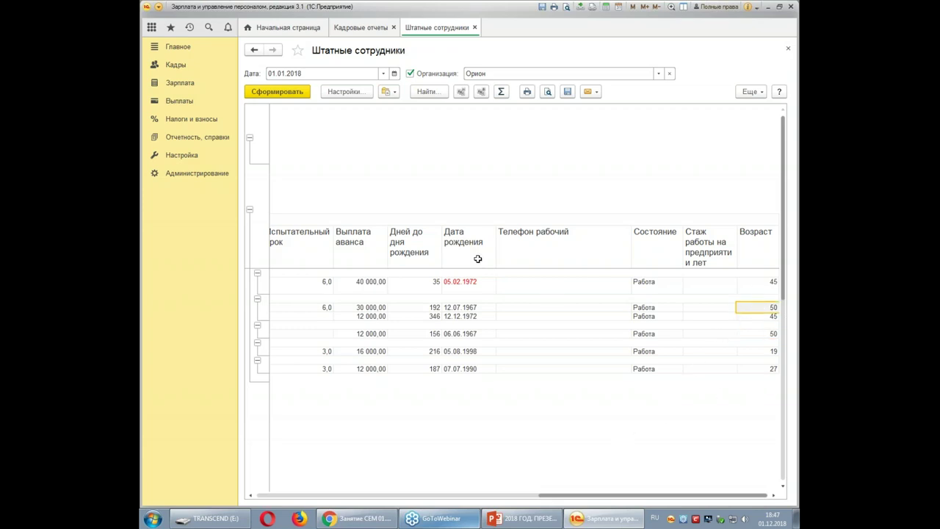
Step: Review the report's existing filters and add a new filter on the Возраст field from Личные данные
left_click(339, 94)
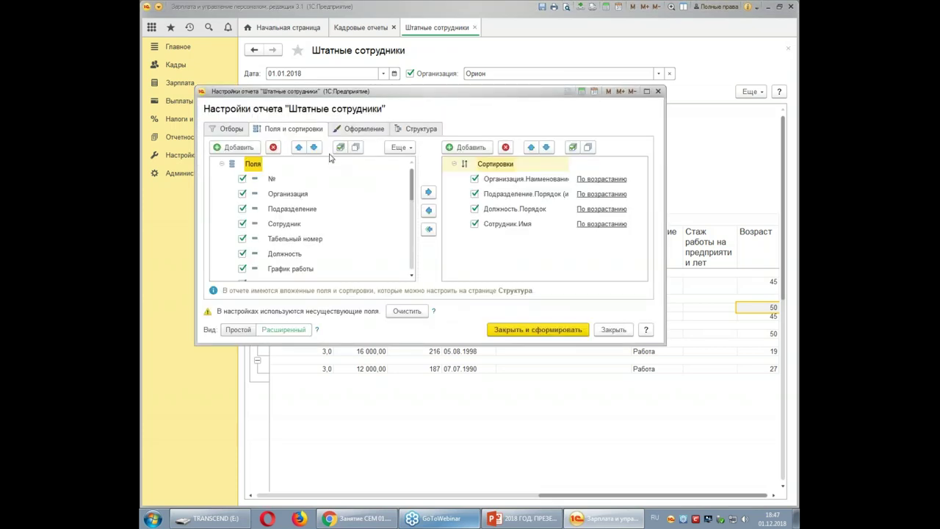
left_click(232, 129)
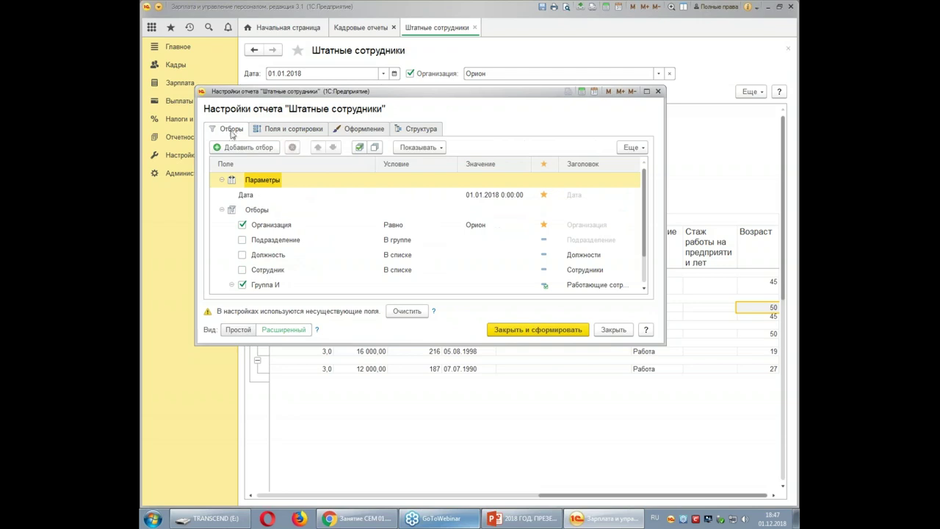
scroll(360, 239, "down", 1)
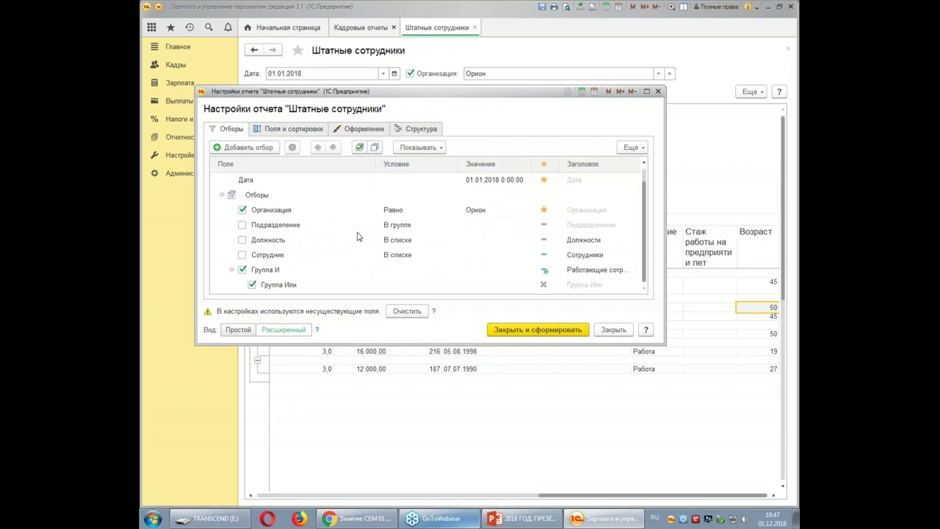
scroll(358, 237, "up", 1)
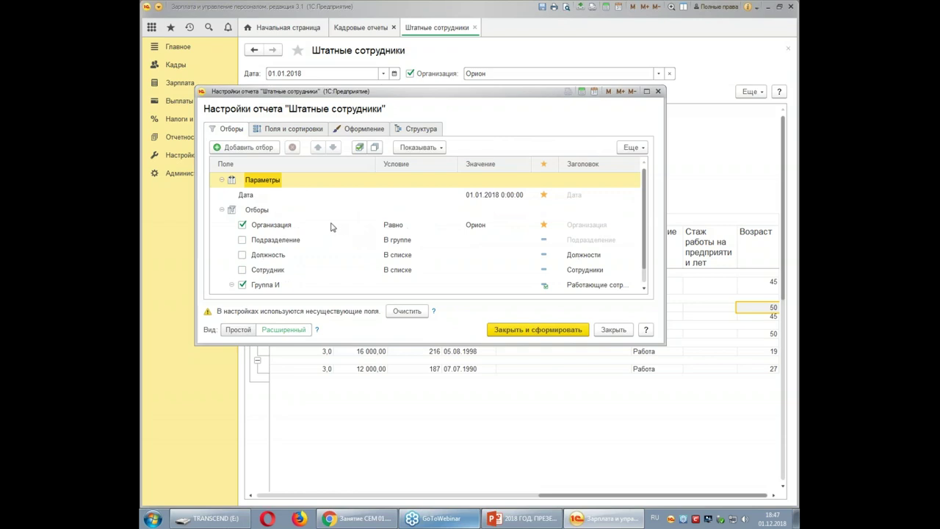
left_click(235, 150)
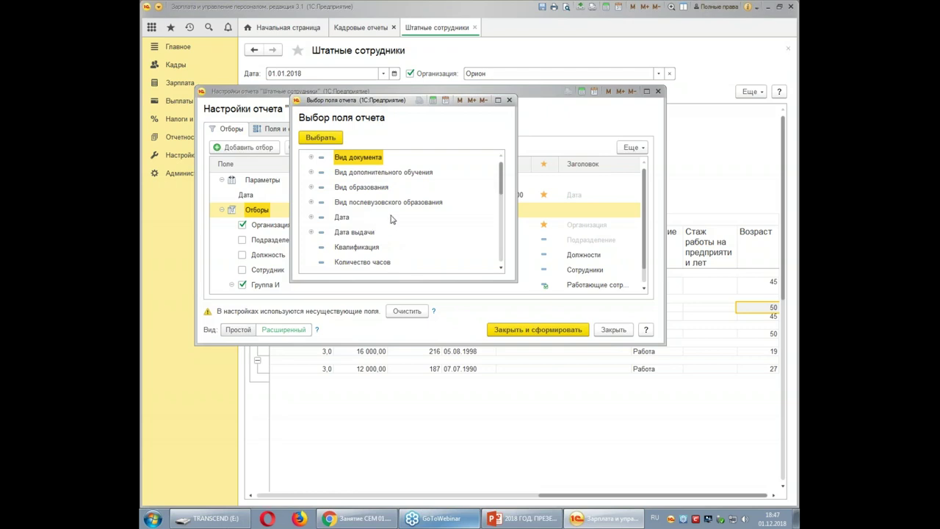
scroll(391, 219, "down", 1)
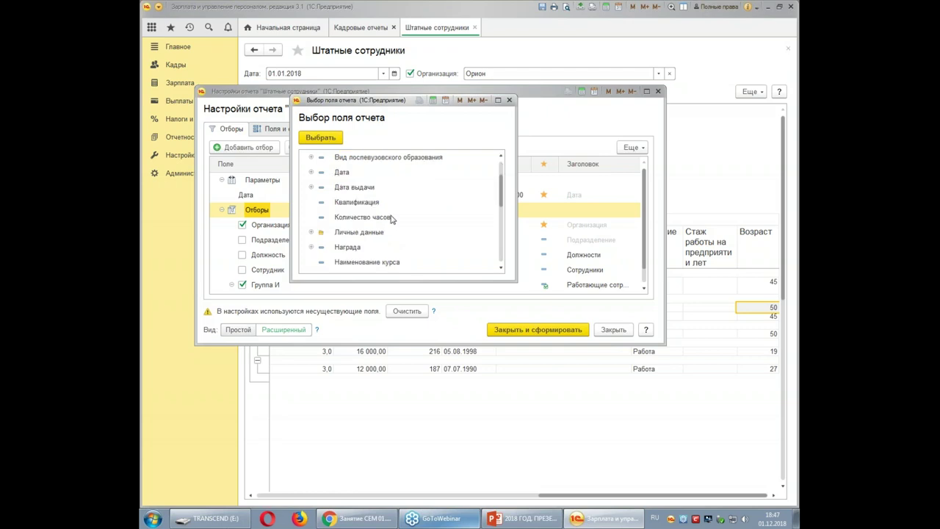
left_click(310, 233)
scroll(445, 237, "down", 2)
left_click(358, 187)
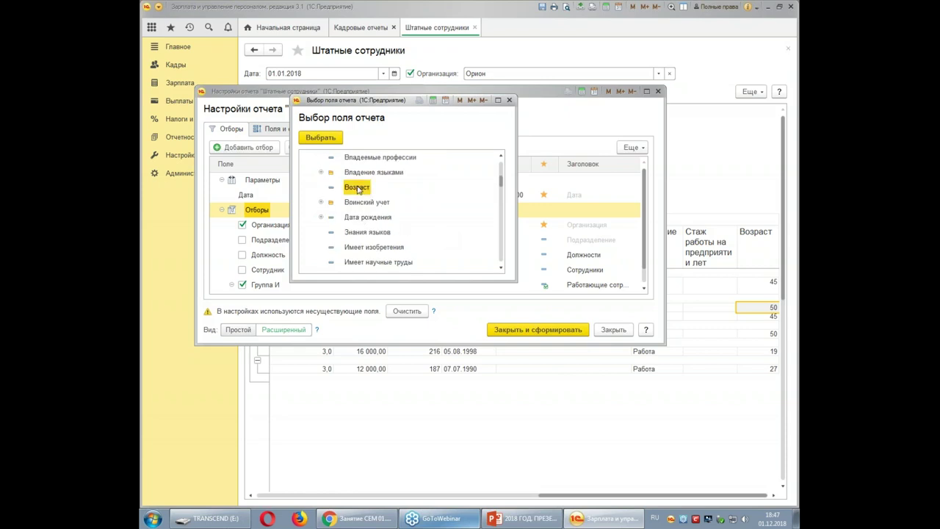
double_click(357, 188)
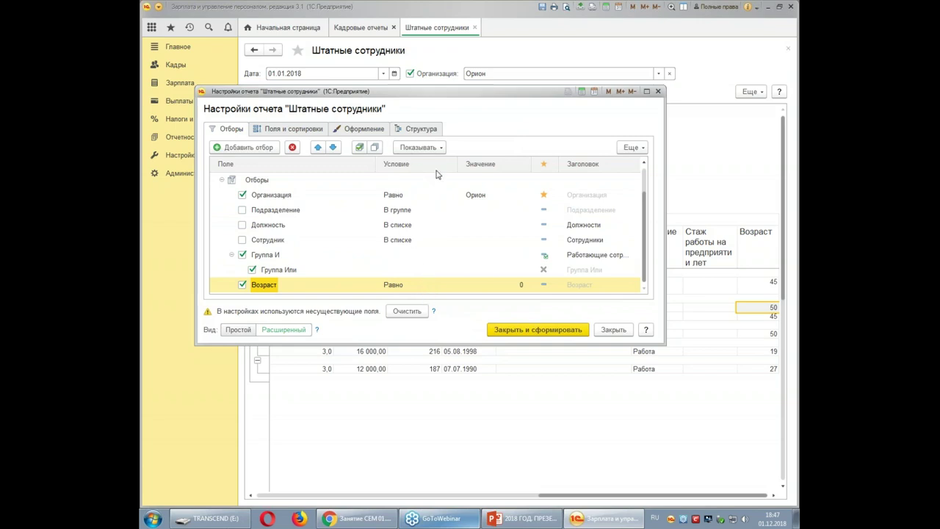
Step: Set the Возраст filter to Равно 50, regenerate the report and view the filtered employees
left_click(420, 290)
left_click(423, 289)
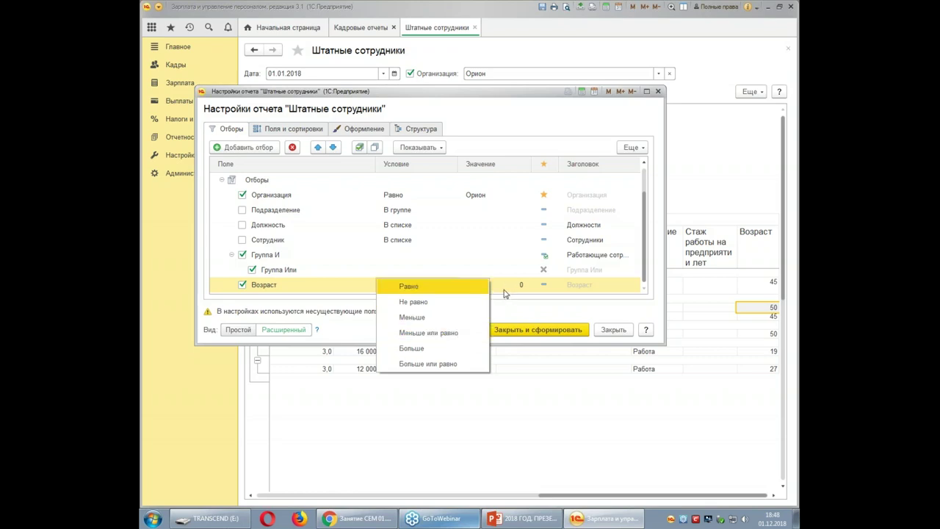
left_click(432, 286)
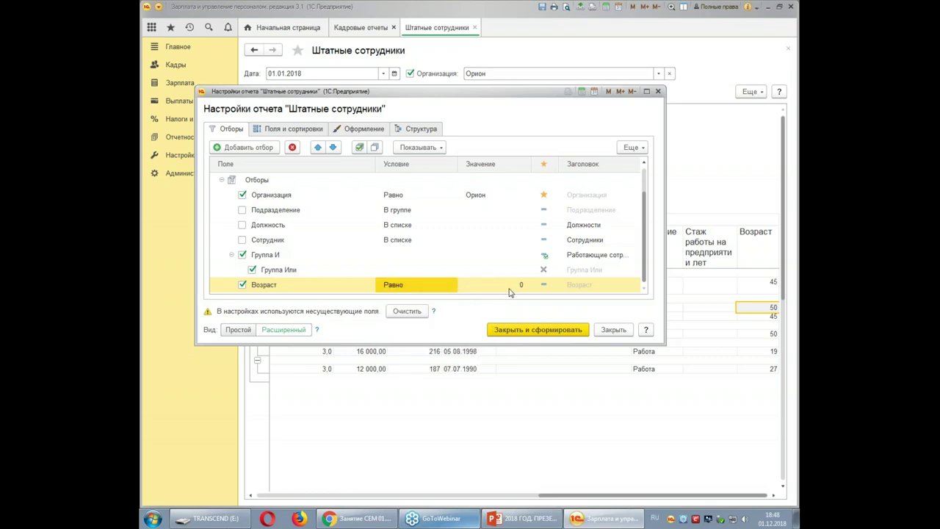
left_click(499, 287)
left_click(499, 286)
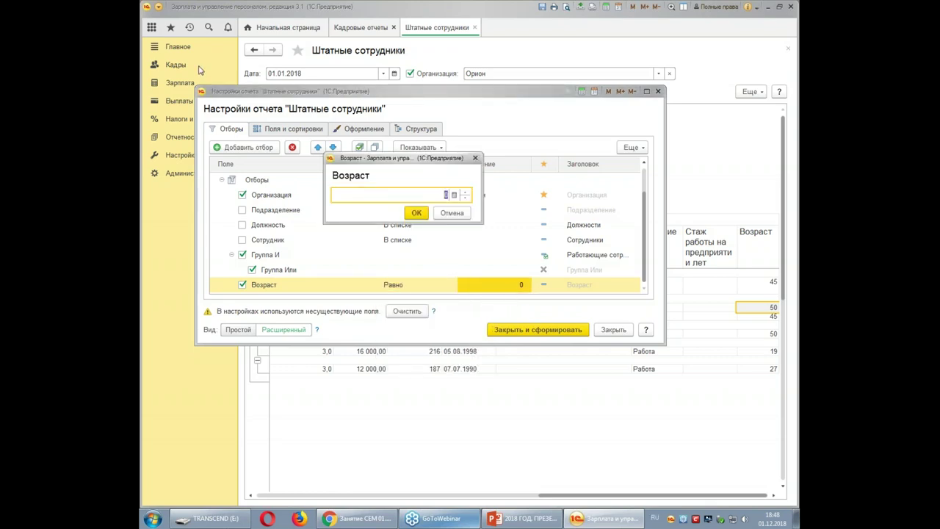
type("50")
left_click(416, 213)
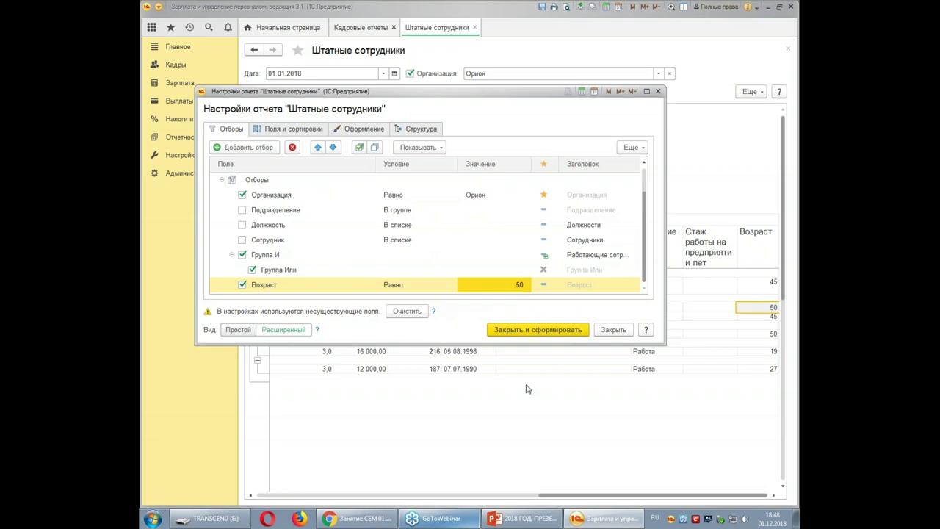
left_click(546, 333)
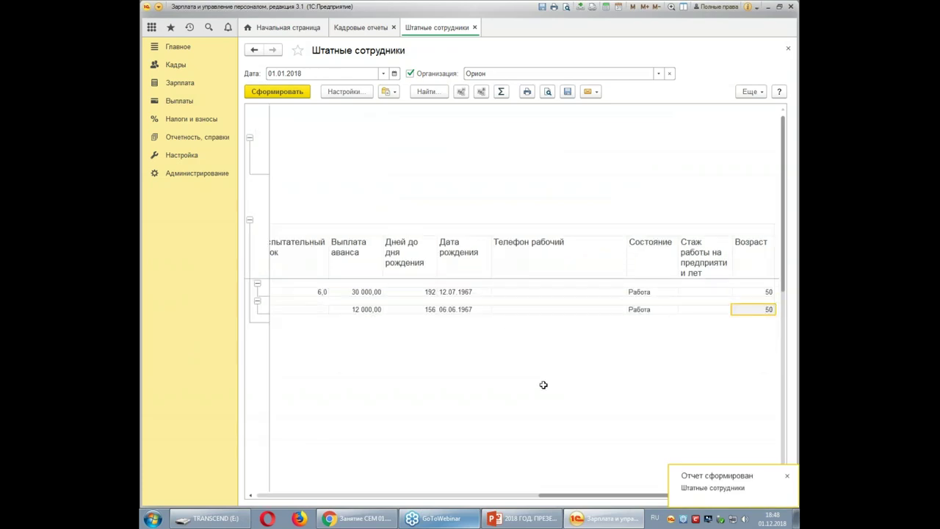
left_click_drag(585, 495, 328, 480)
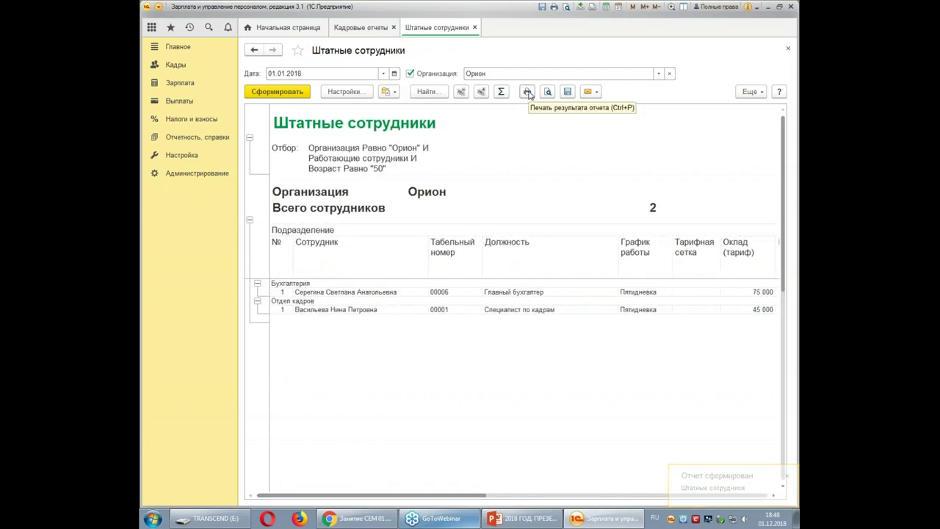
Step: Open the report's save dialog and dismiss it, and start sending the report by e-mail immediately
left_click(567, 91)
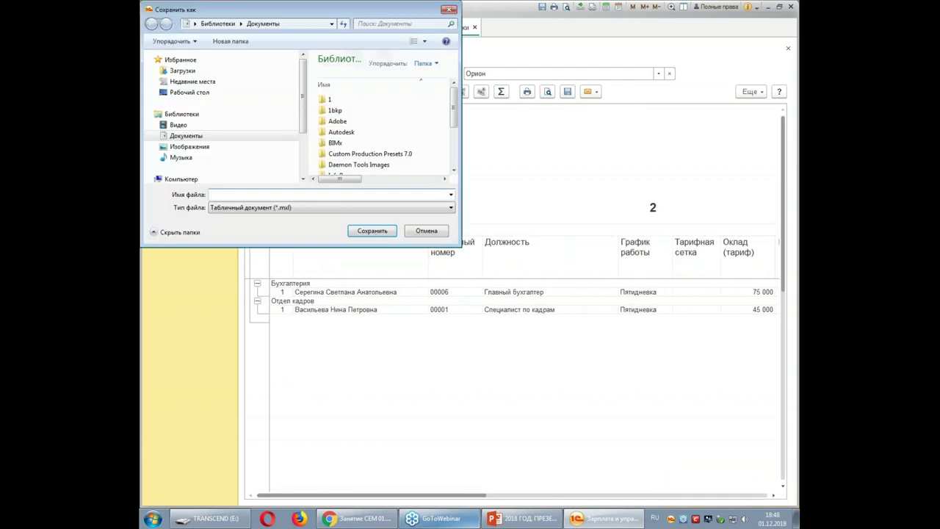
left_click(450, 8)
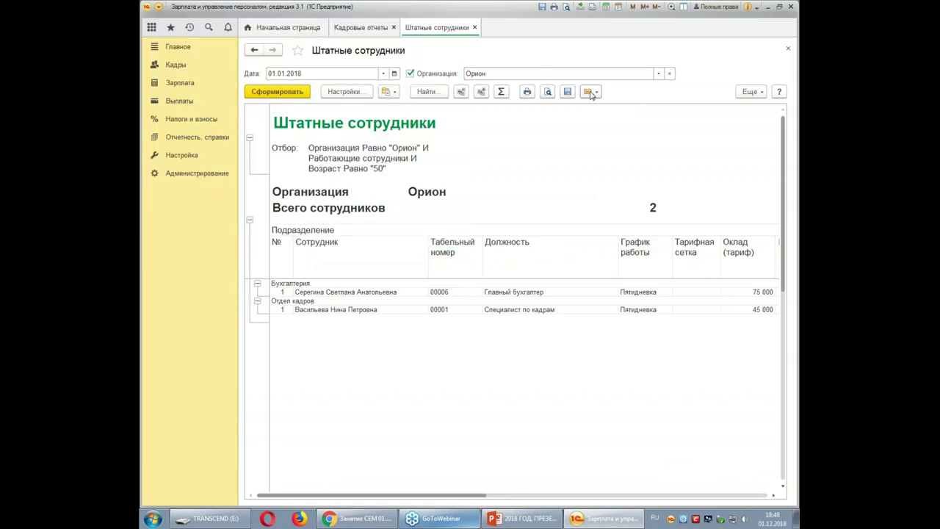
left_click(590, 92)
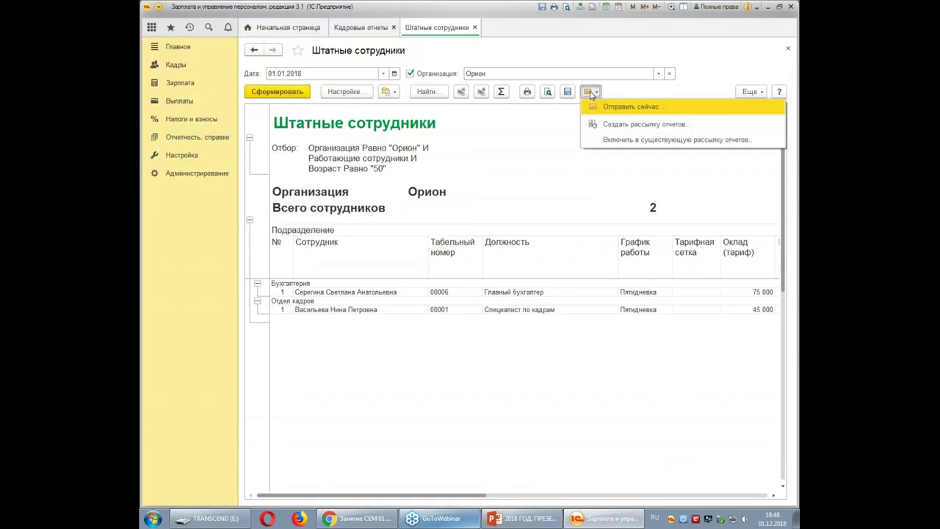
left_click(632, 107)
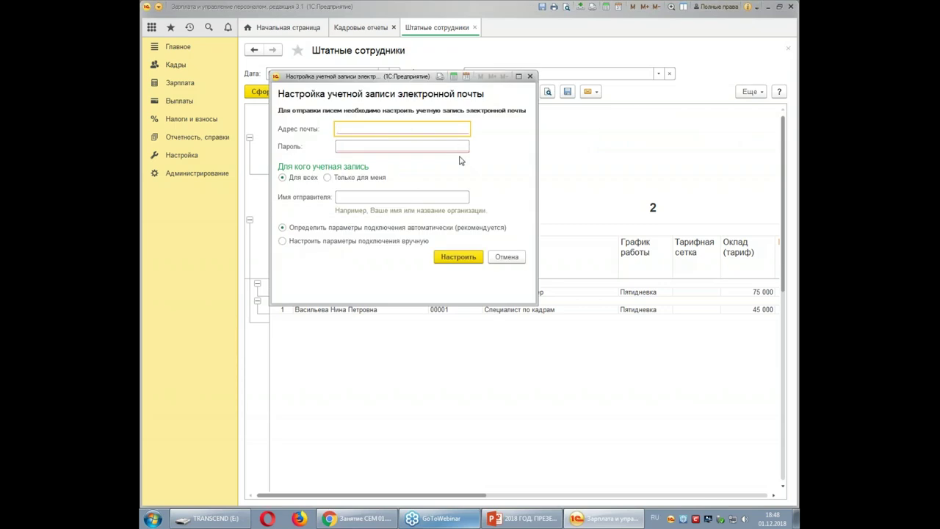
Step: Cancel the e-mail account setup and close the Штатные сотрудники report without saving its changed variant
left_click(529, 76)
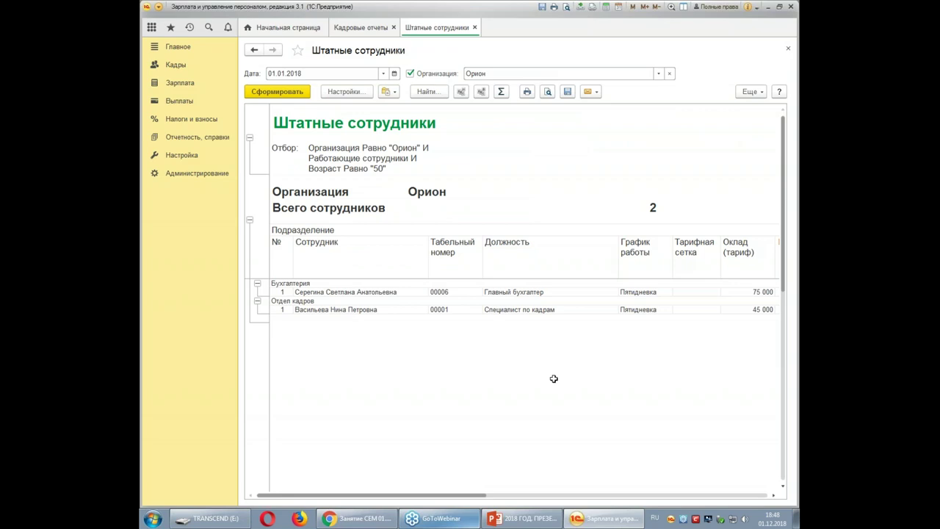
left_click(788, 50)
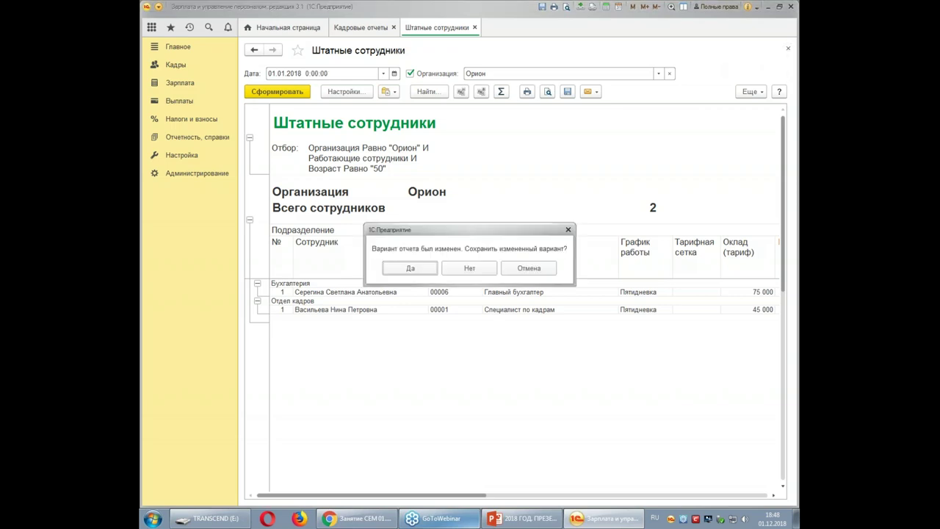
left_click(470, 269)
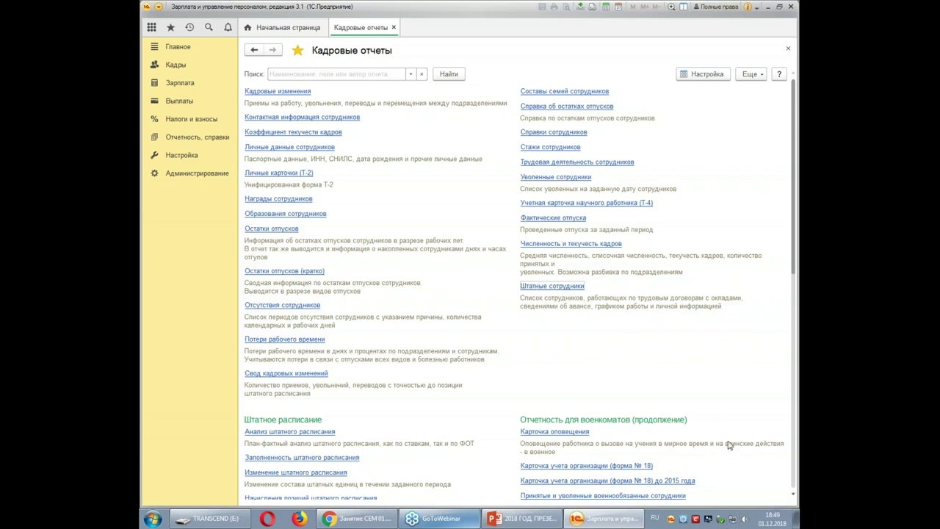
Step: Look through the Кадровые отчеты list and open the Составы семей сотрудников report
scroll(729, 444, "down", 2)
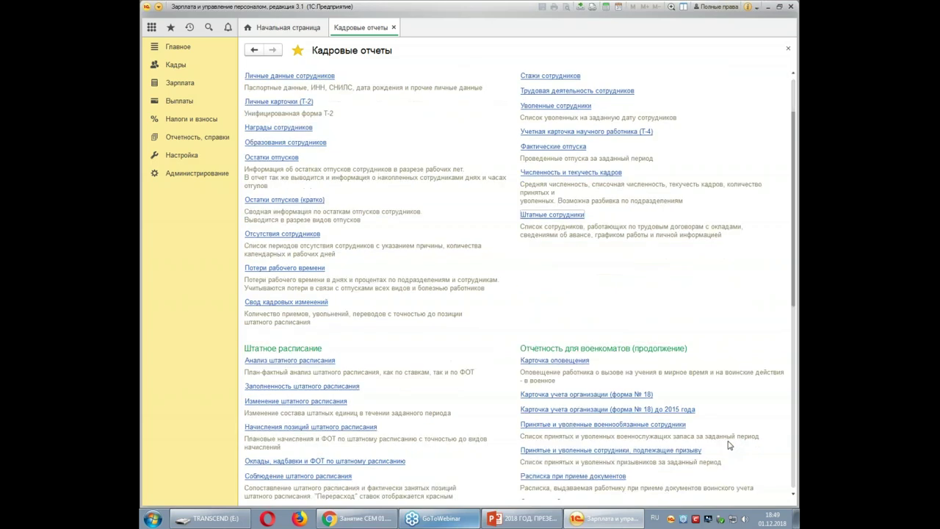
scroll(729, 444, "down", 4)
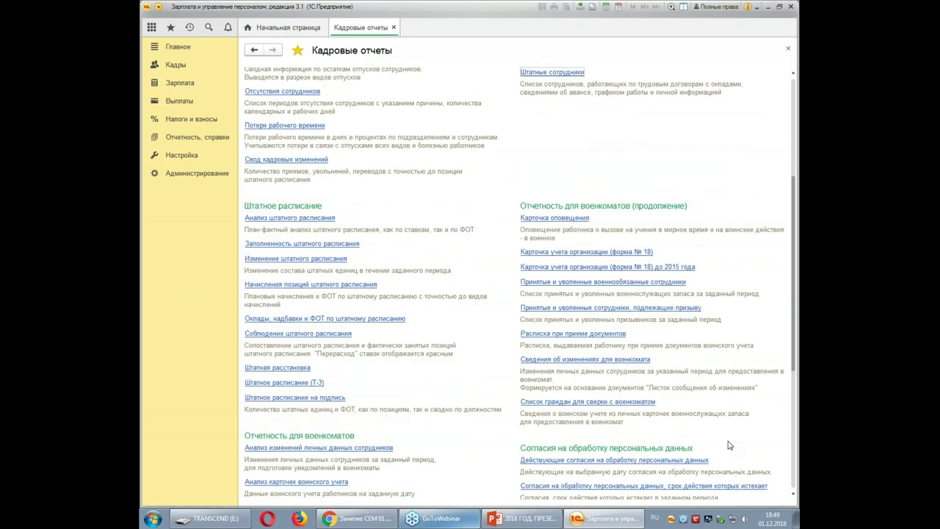
scroll(729, 444, "up", 6)
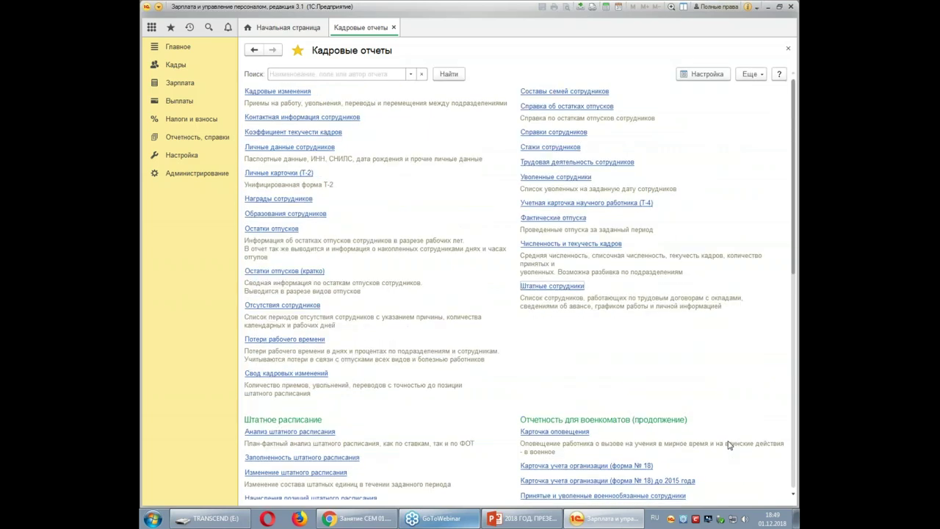
left_click(571, 93)
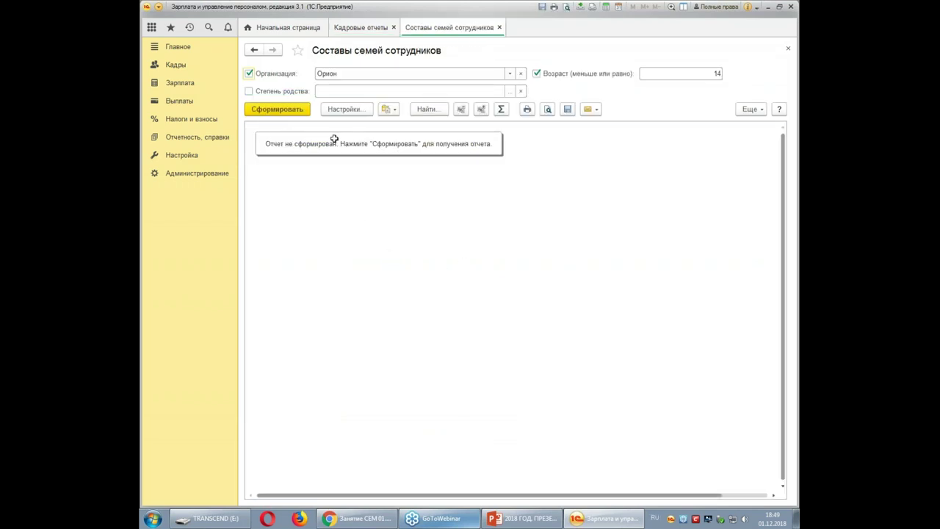
Step: Clear the age limit to 0 and generate the family report, and regenerate it with the Возраст filter switched off
left_click(536, 73)
left_click(688, 75)
key("BackSpace")
left_click(671, 227)
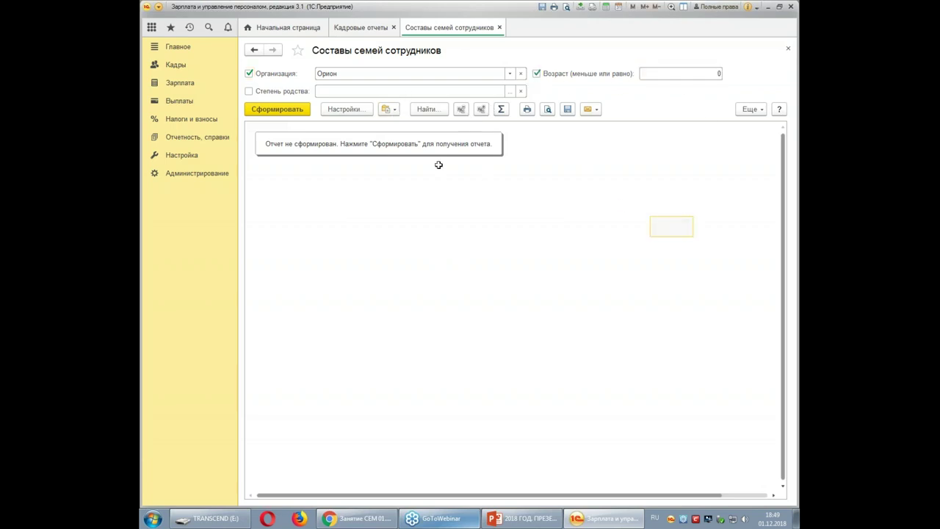
left_click(294, 110)
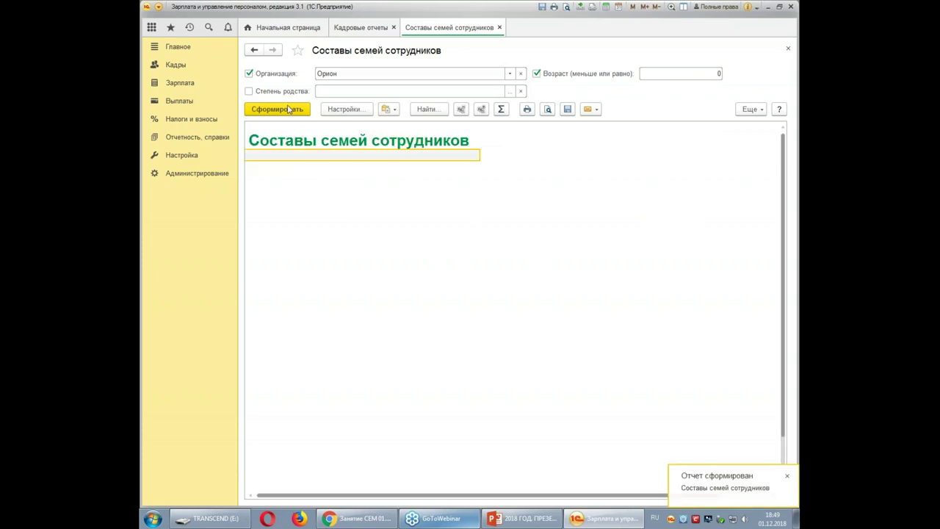
left_click(536, 74)
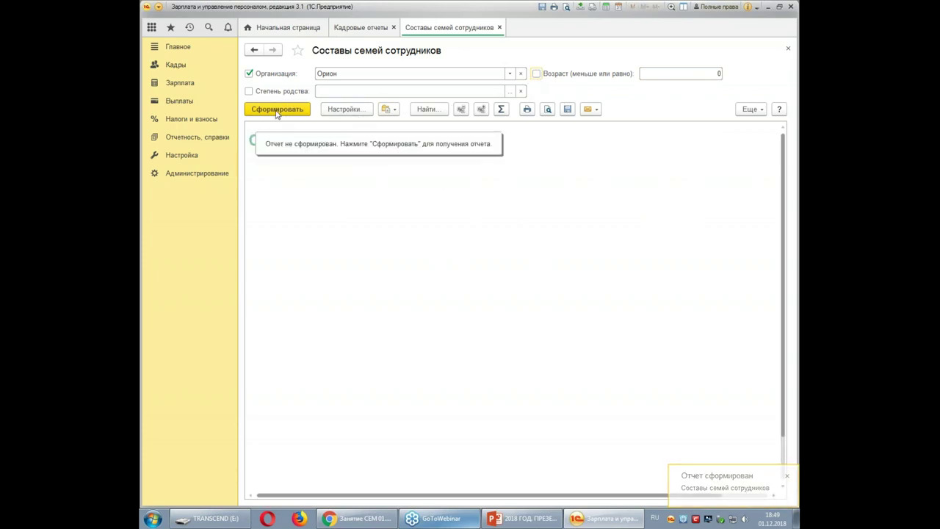
left_click(268, 112)
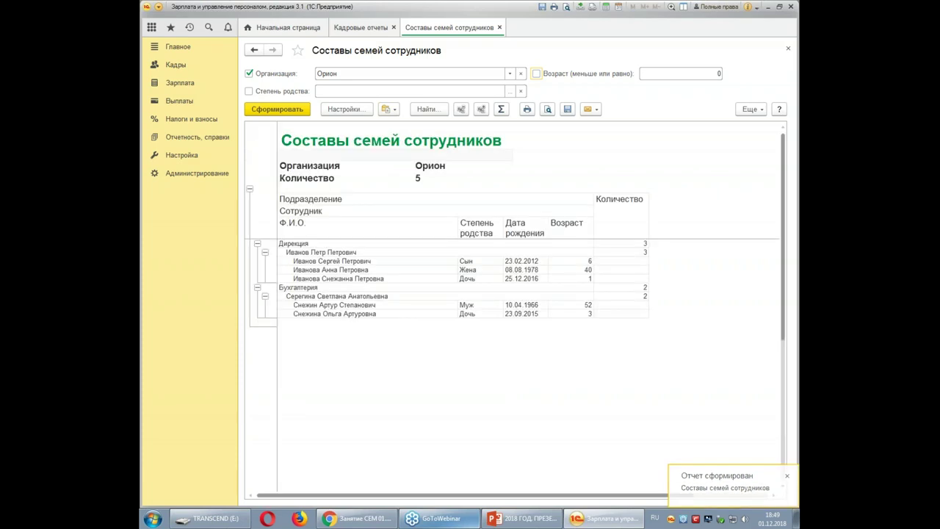
Step: Enable the Возраст (меньше или равно) filter with the value 14 and regenerate the family report
left_click(536, 74)
left_click(705, 71)
type("14")
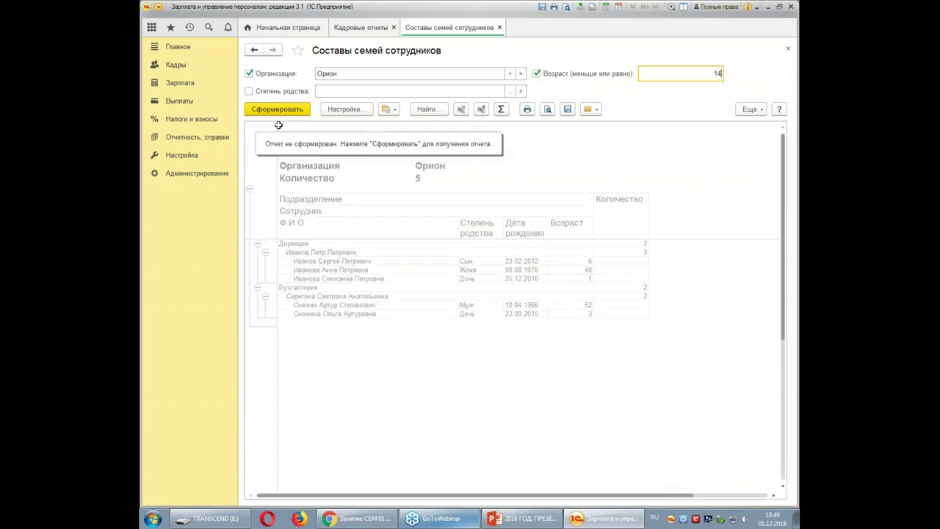
left_click(277, 110)
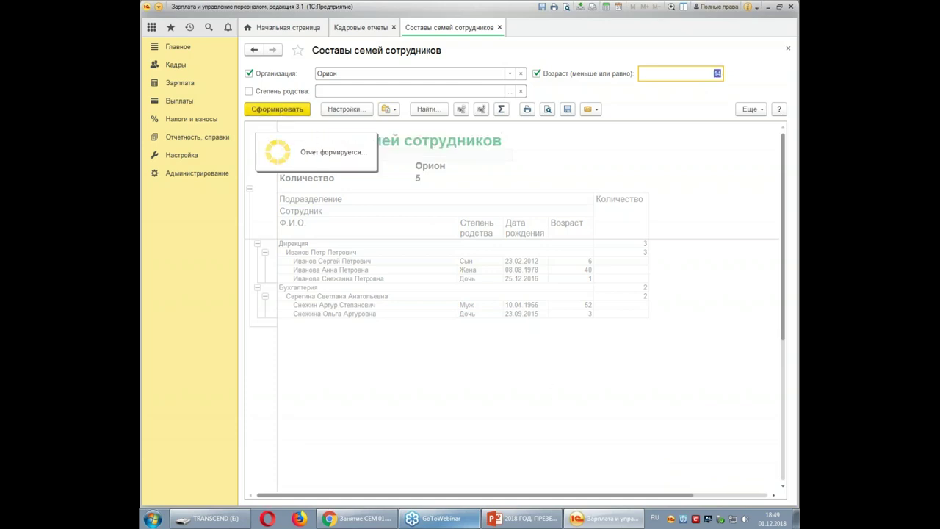